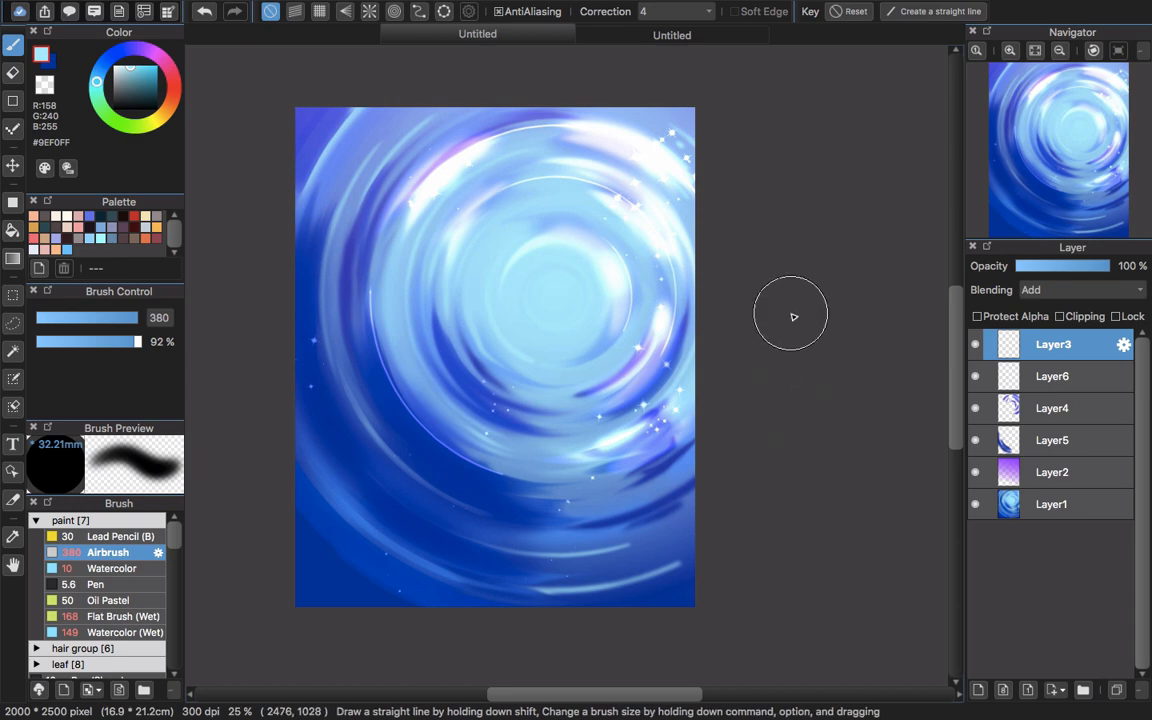
On the blank canvas, set up the circular Foreground-Background gradient with light cyan #9EF0FF as foreground and dark blue as background.
left_click(697, 37)
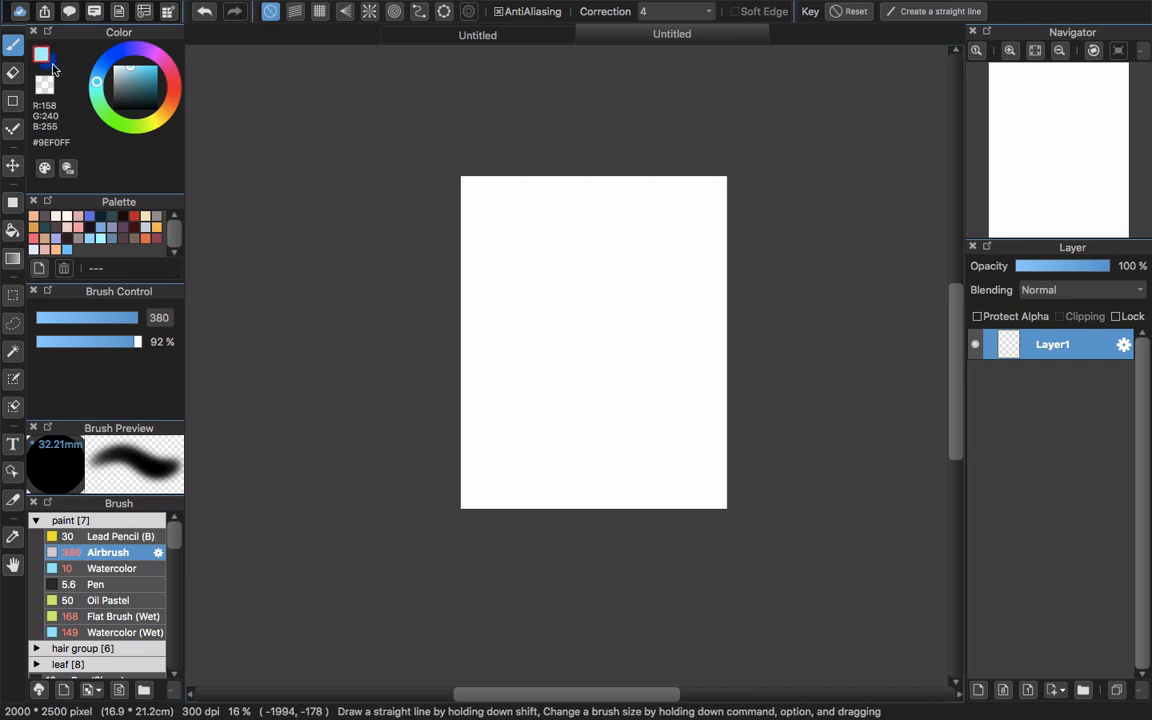
left_click(47, 58)
left_click(47, 58)
left_click(46, 57)
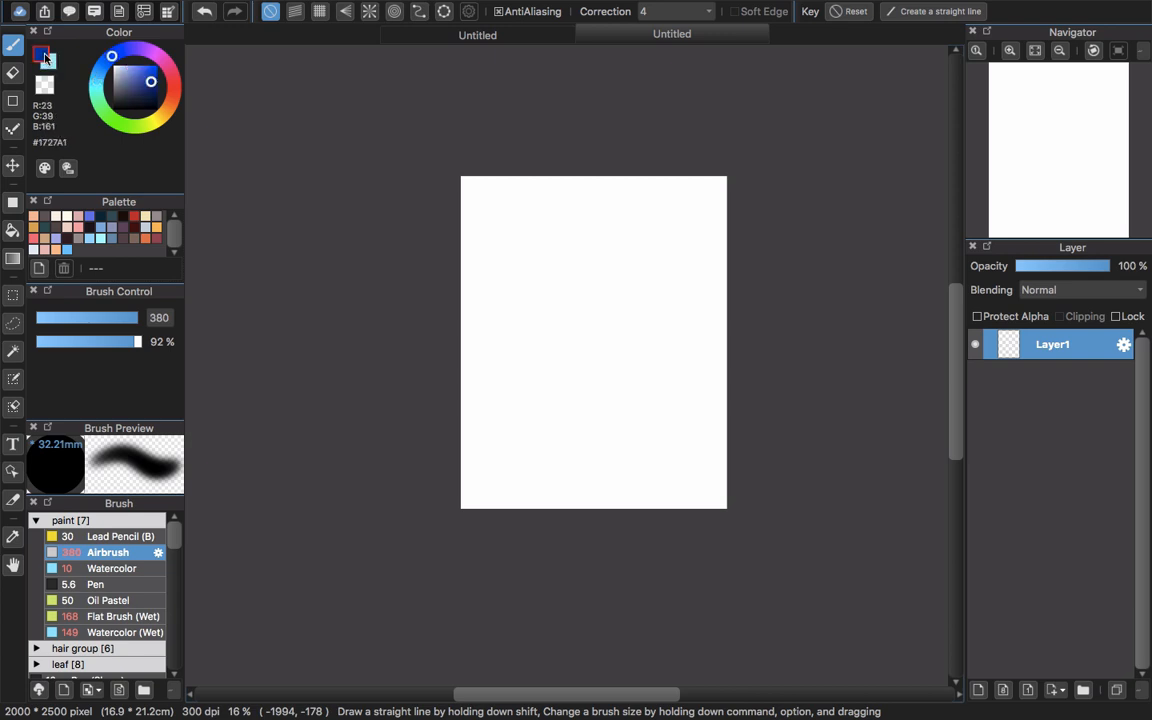
left_click(45, 57)
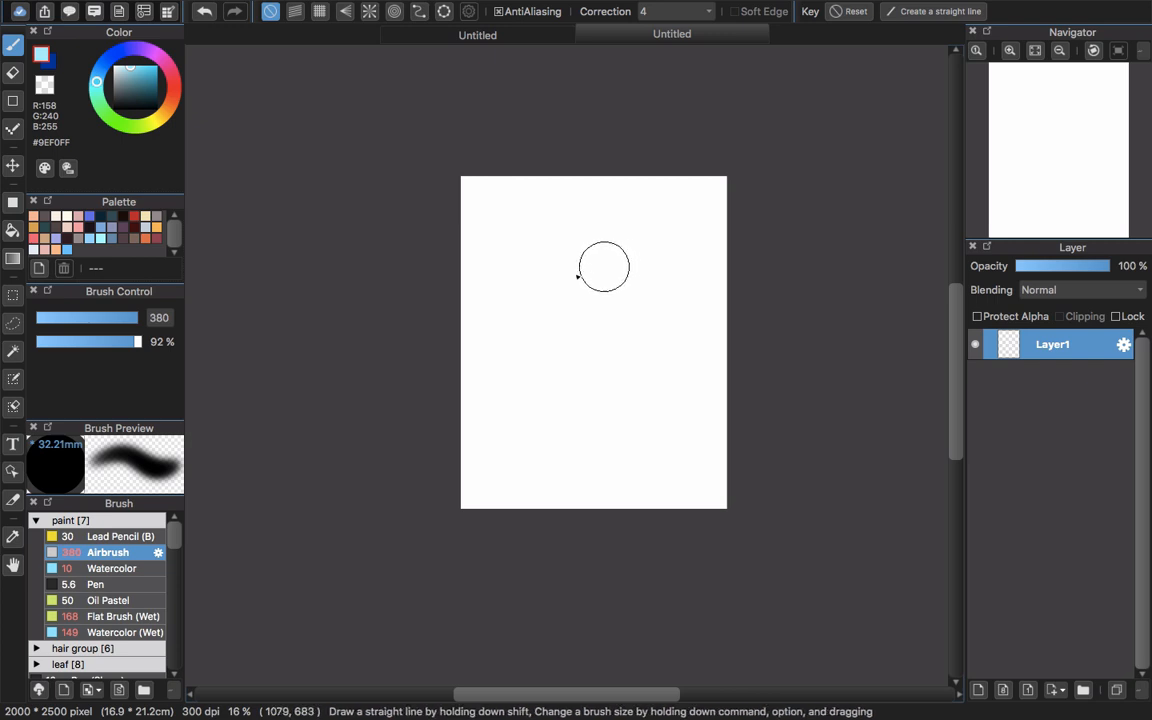
left_click(16, 259)
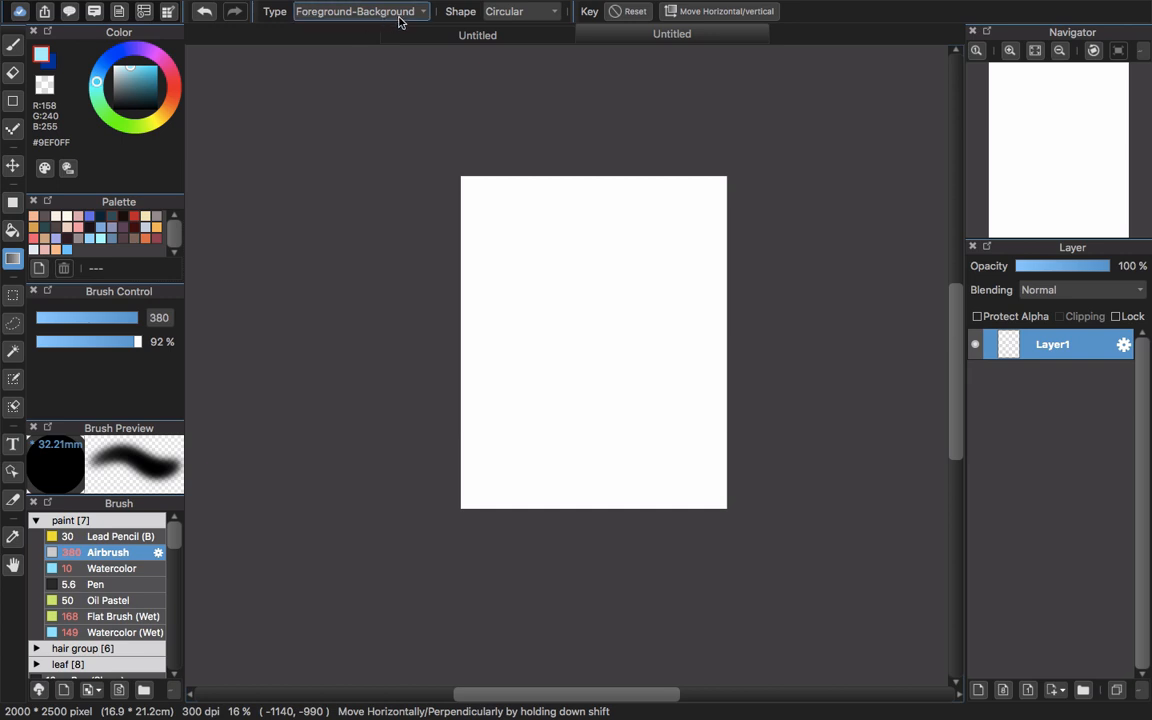
left_click(478, 36)
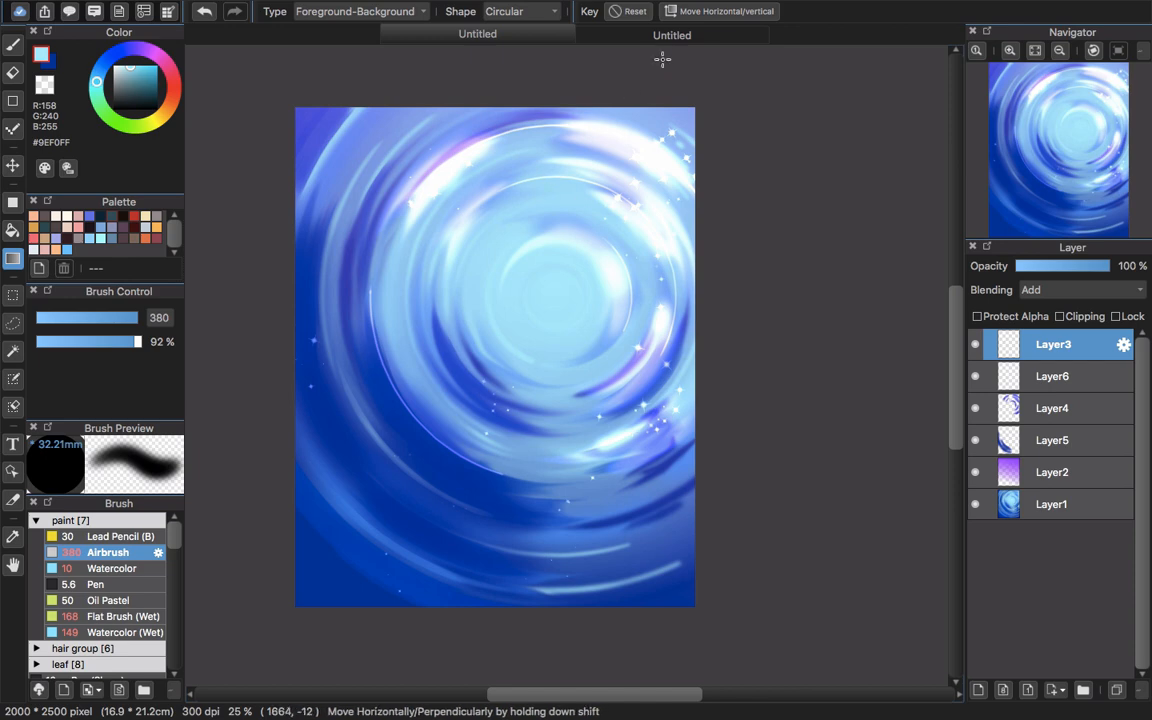
left_click(617, 35)
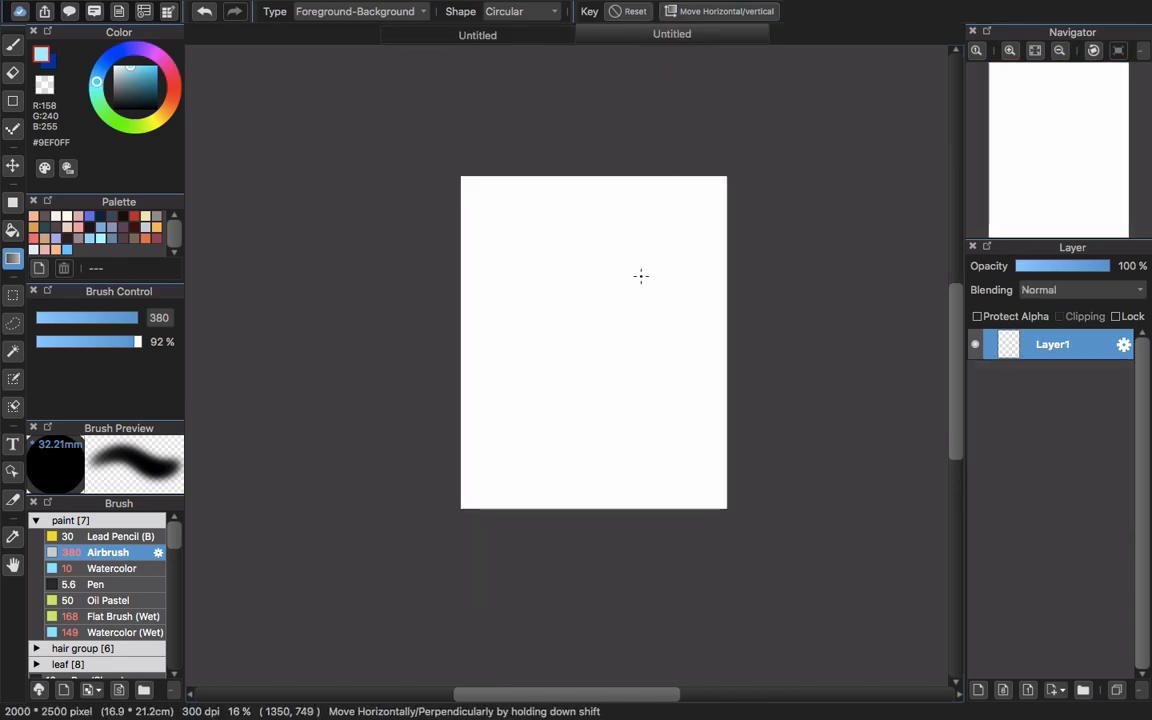
left_click_drag(641, 276, 517, 464)
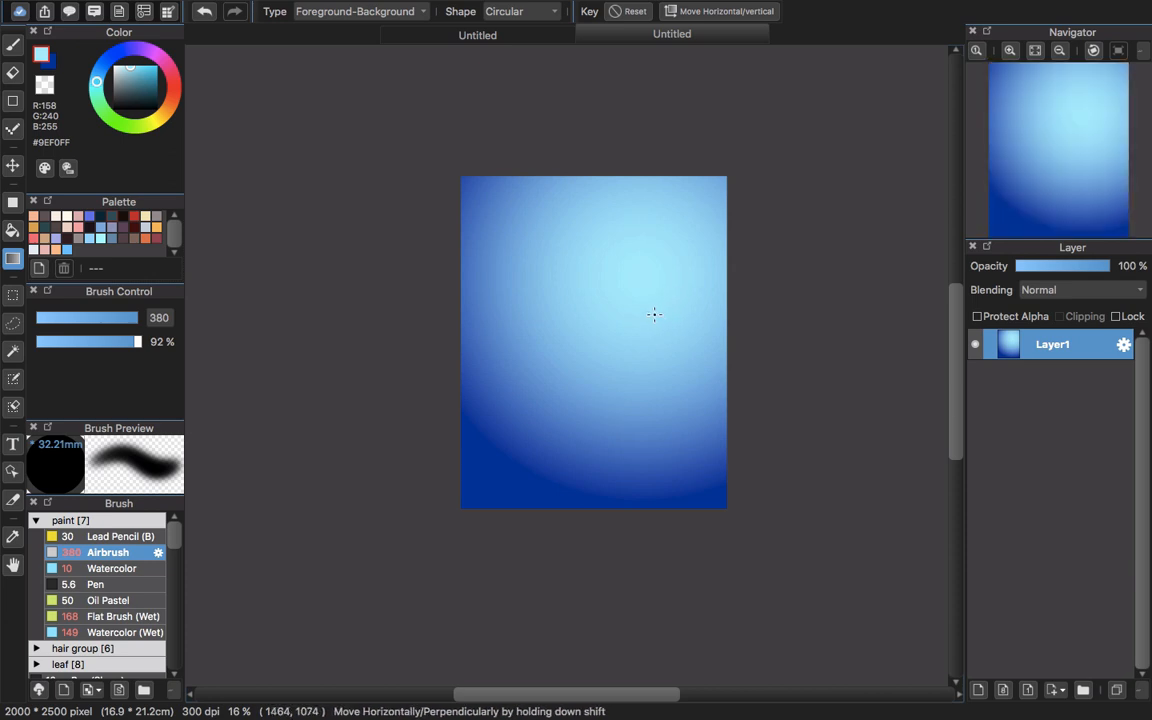
key("ctrl+z")
left_click_drag(650, 280, 543, 491)
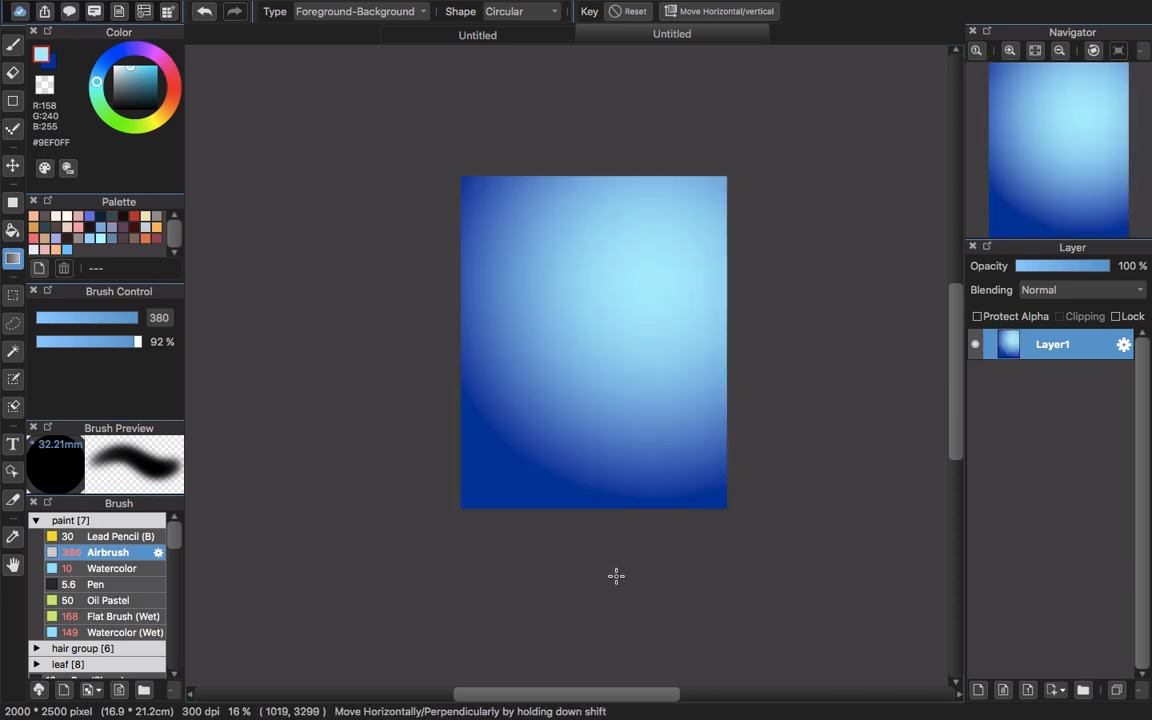
key("ctrl+z")
Fill Layer1 with a circular cyan-to-dark-blue gradient centred slightly above and right of the canvas middle, reaching toward the lower-left corner.
left_click_drag(624, 302, 517, 459)
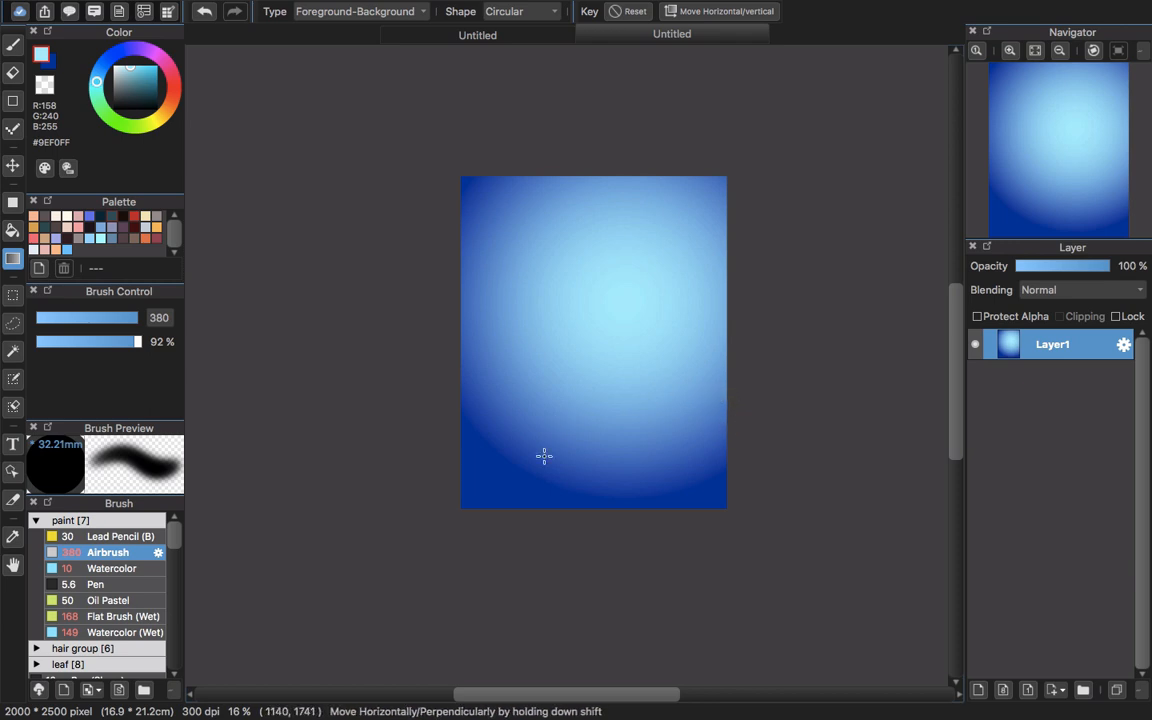
Choose the Flat Brush (Wet) and turn on the concentric-circle snap, centring its rings on the bright area of the gradient.
left_click(12, 46)
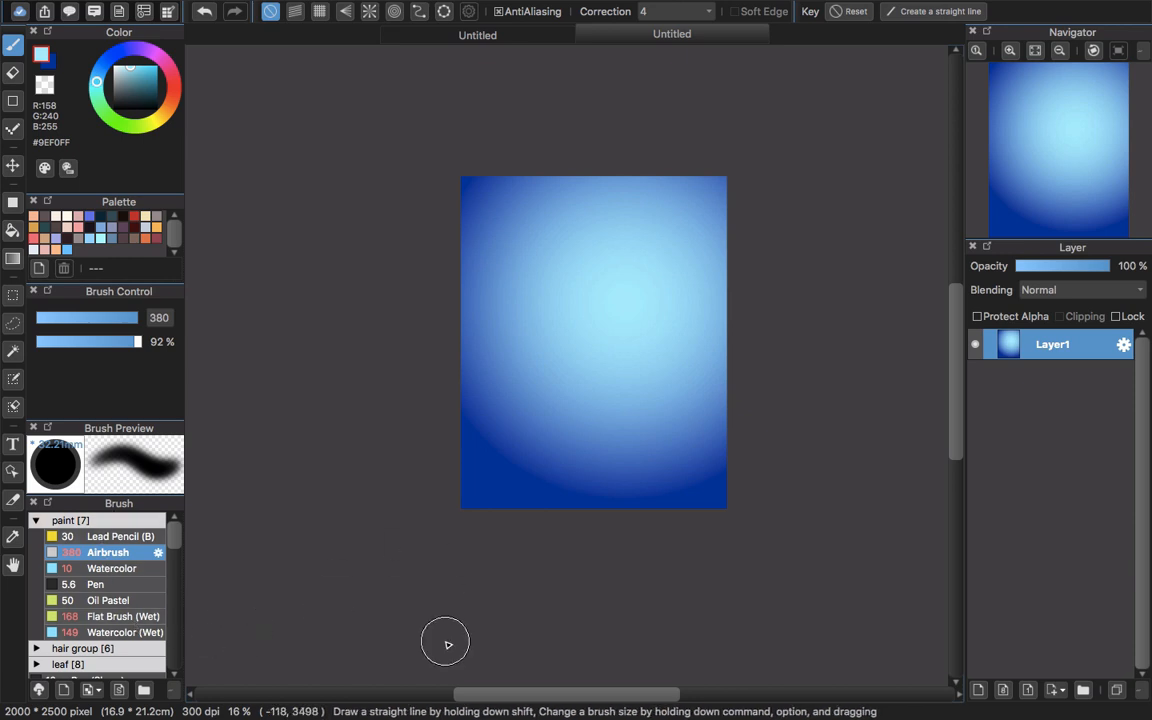
left_click(112, 568)
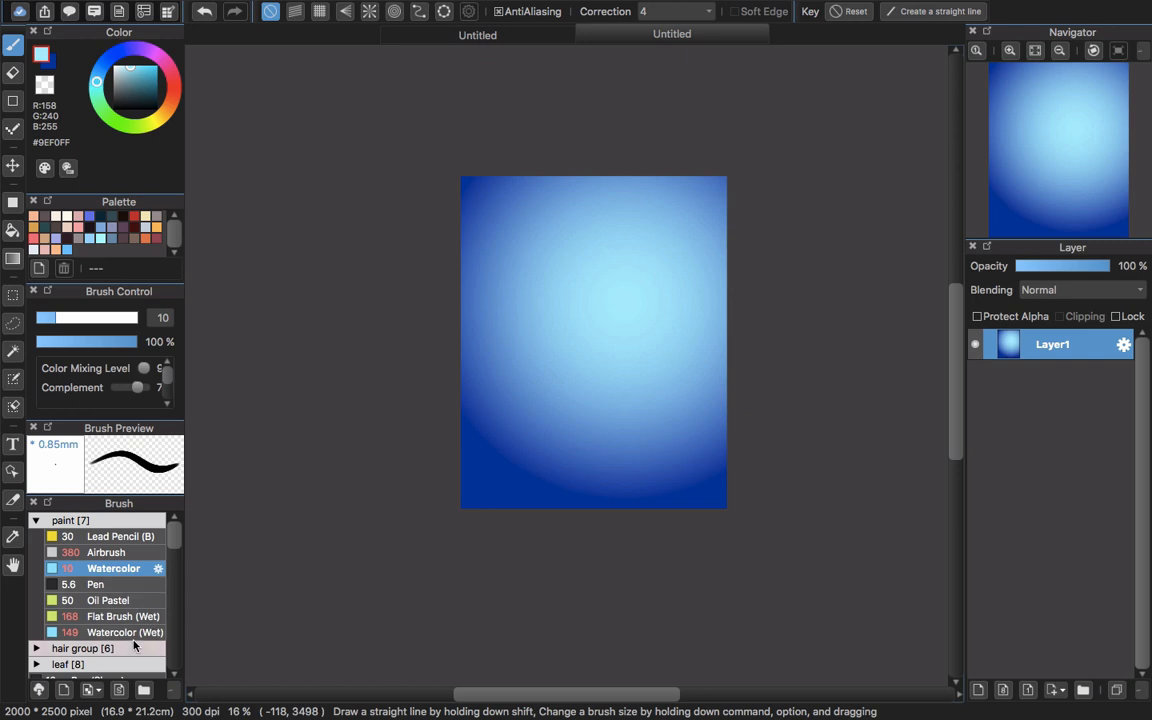
left_click(133, 617)
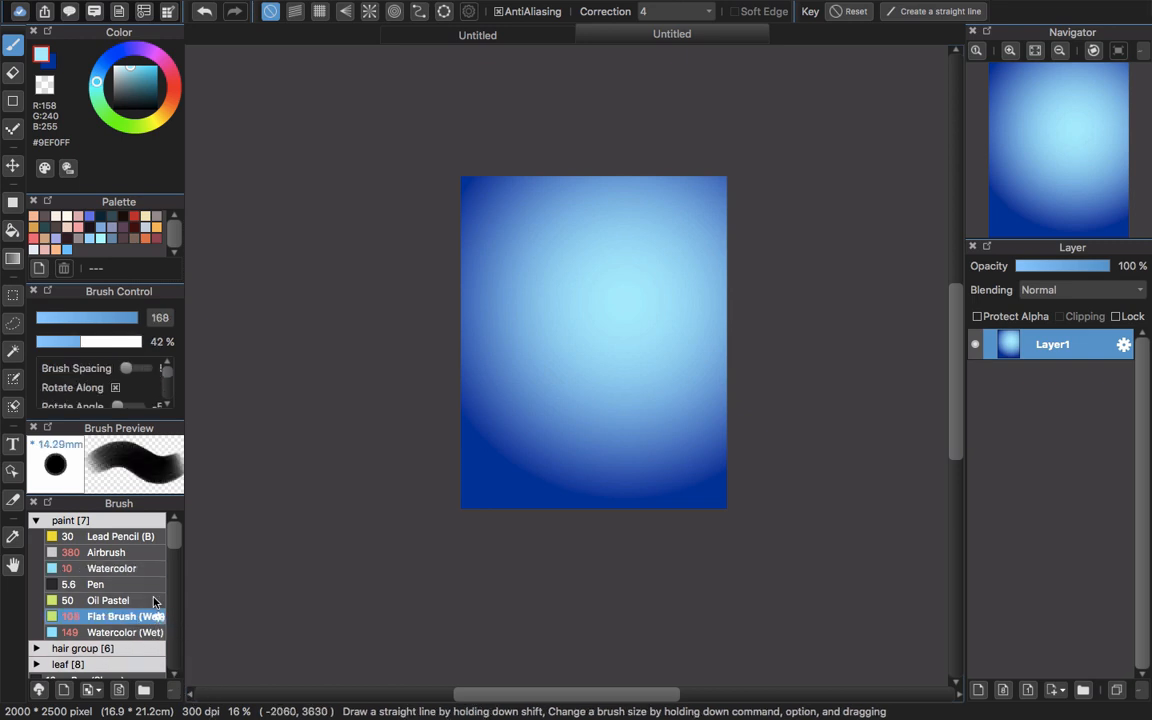
left_click(394, 12)
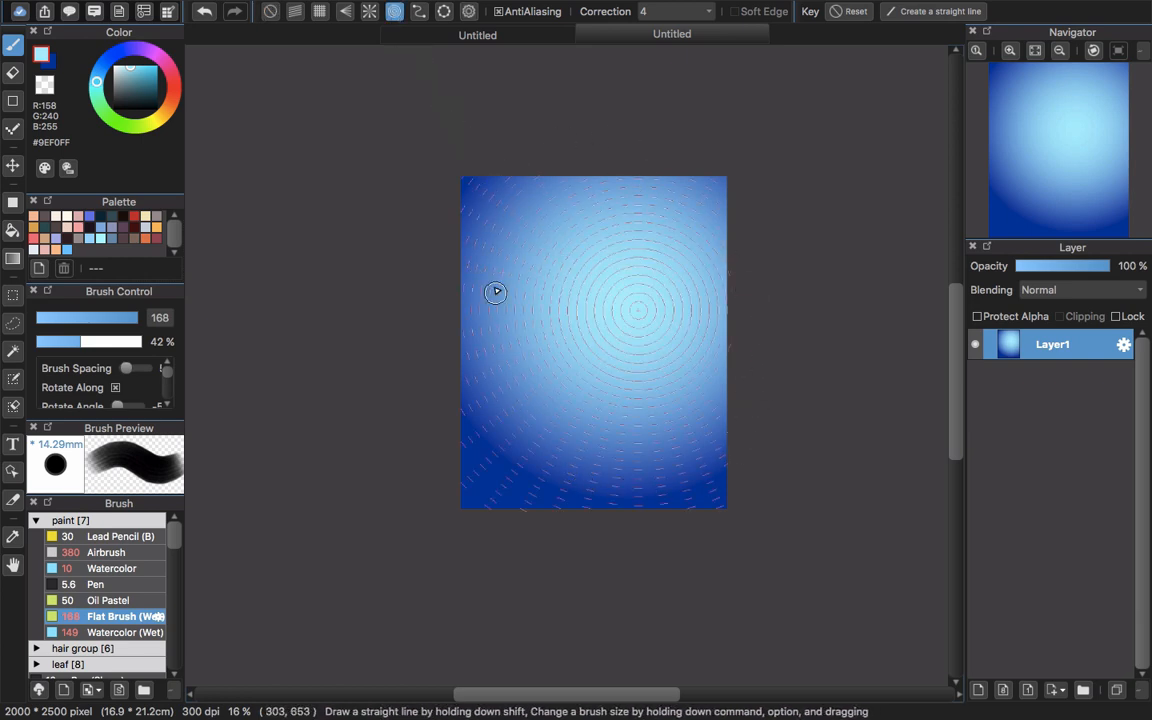
left_click(468, 12)
left_click(654, 336)
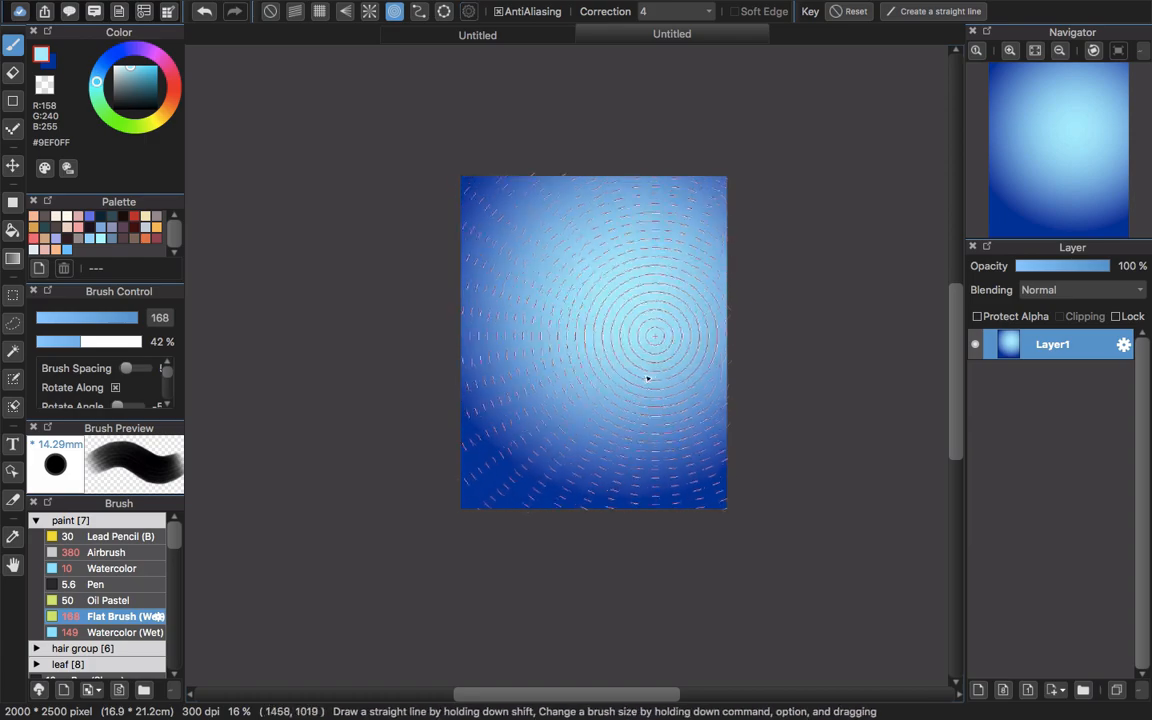
left_click_drag(648, 378, 633, 291)
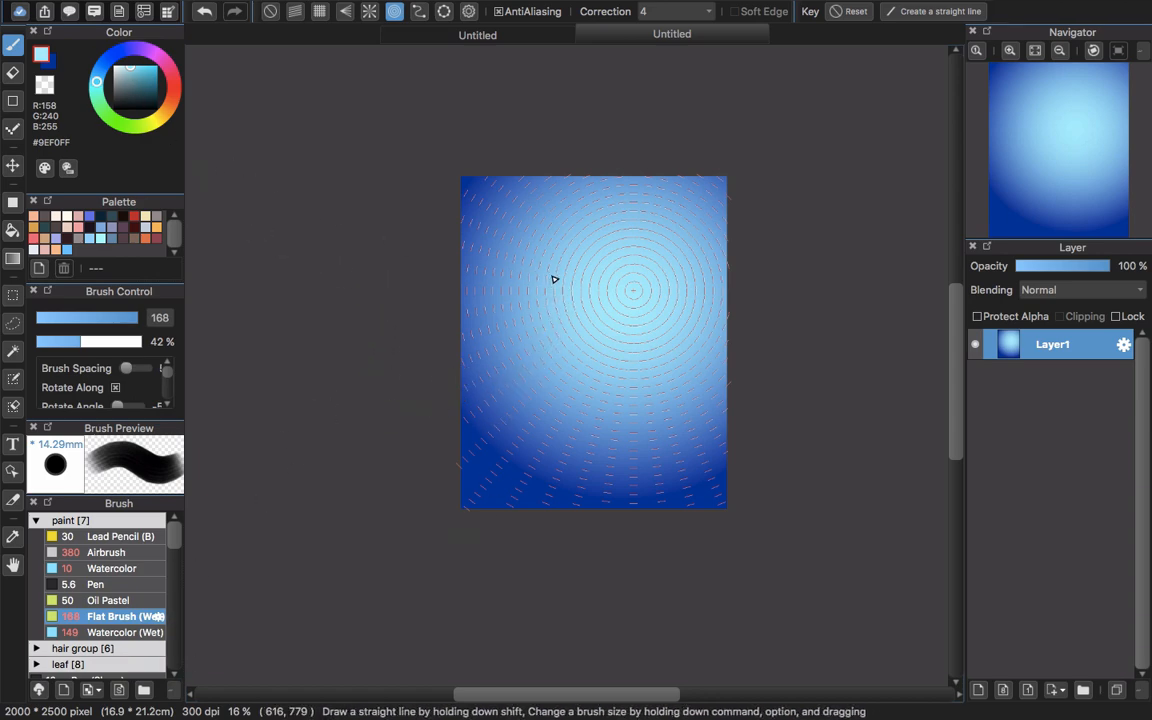
Draw thin curved light streaks around the rings in #C3F5FF with the brush size reduced to 19.
left_click(123, 68)
left_click_drag(123, 68, 123, 59)
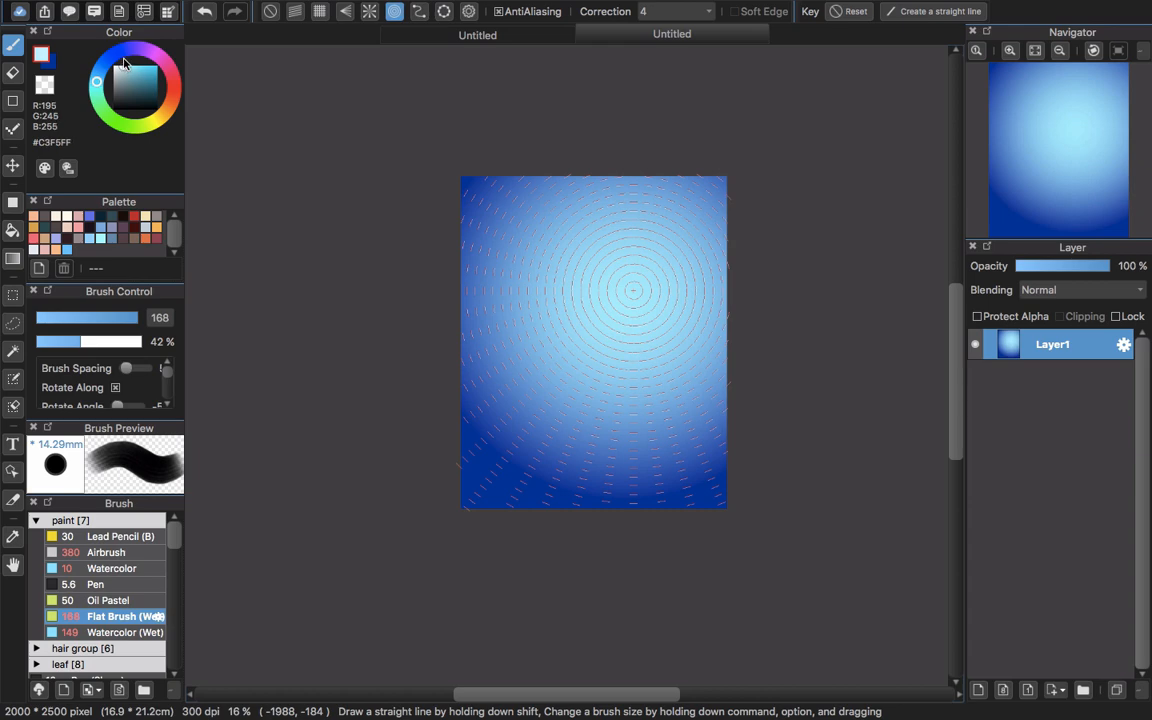
mouse_move(553, 340)
left_mouse_down()
mouse_move(574, 321)
mouse_move(513, 343)
left_mouse_up()
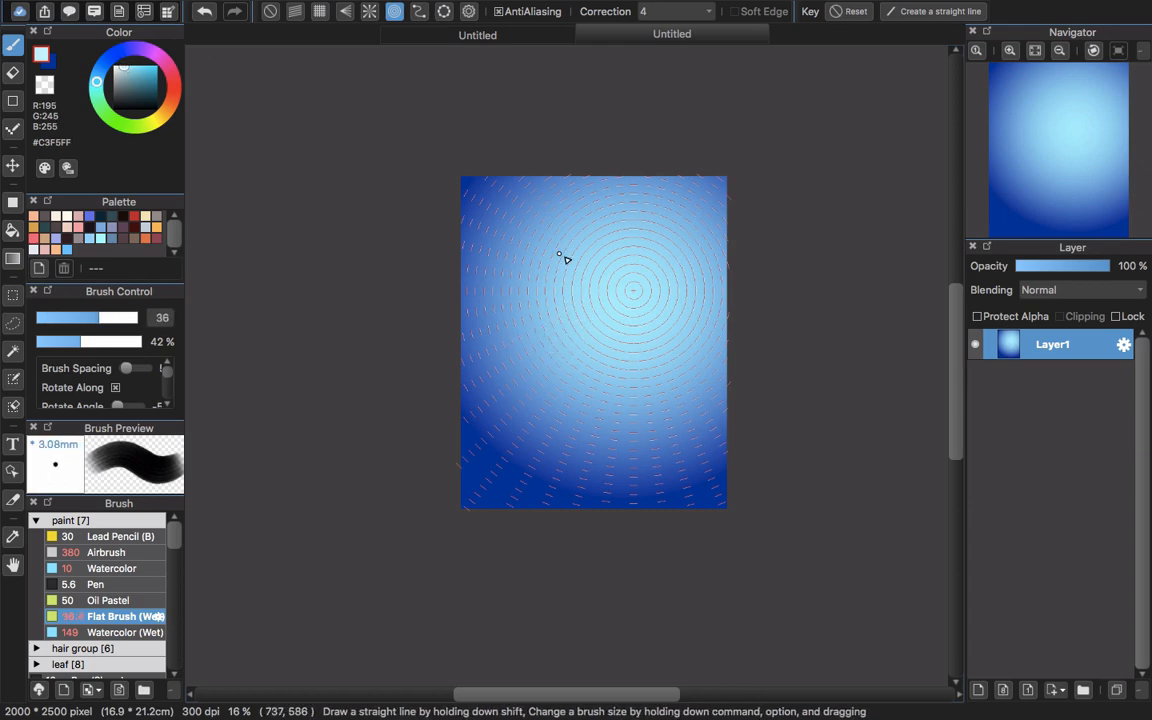
left_click_drag(563, 289, 563, 268)
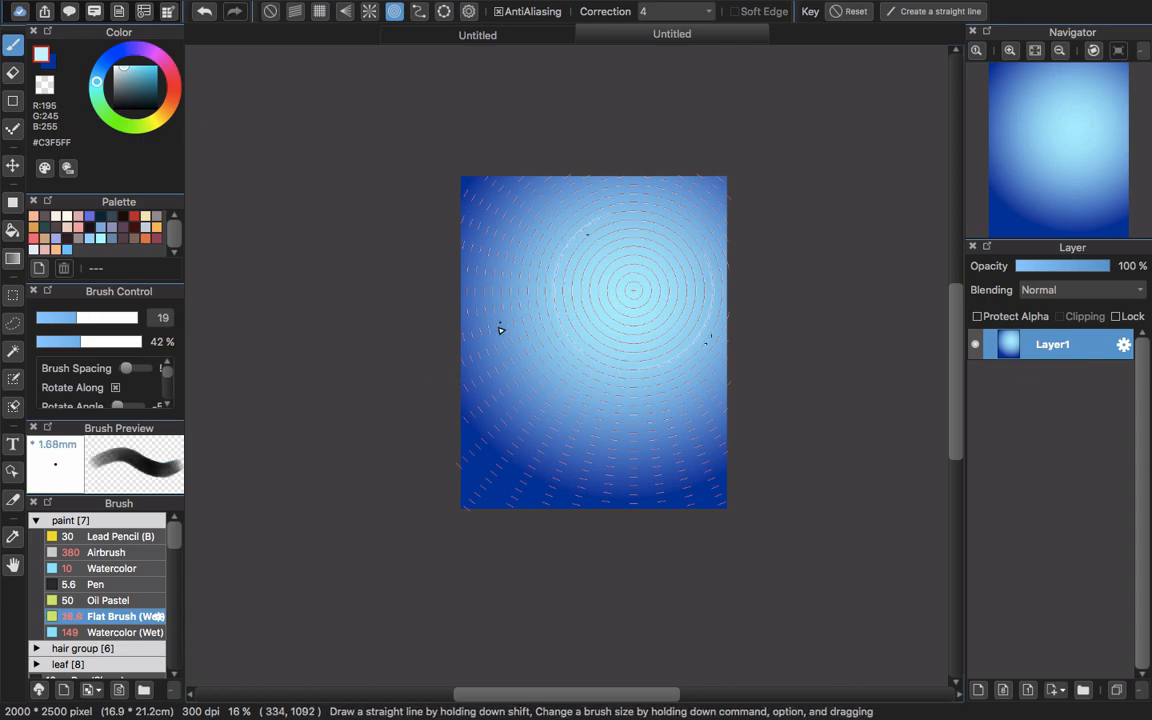
mouse_move(500, 330)
left_mouse_down()
mouse_move(565, 390)
mouse_move(650, 428)
left_mouse_up()
left_click_drag(508, 256, 573, 178)
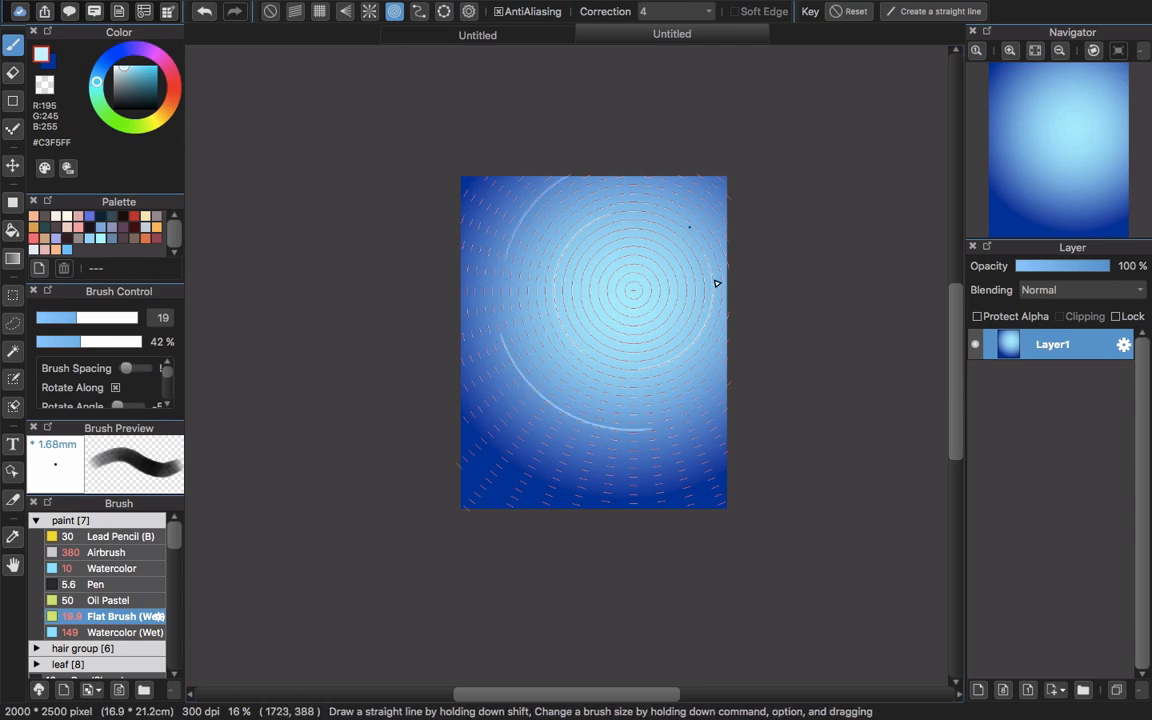
mouse_move(468, 445)
left_mouse_down()
mouse_move(566, 498)
mouse_move(730, 471)
left_mouse_up()
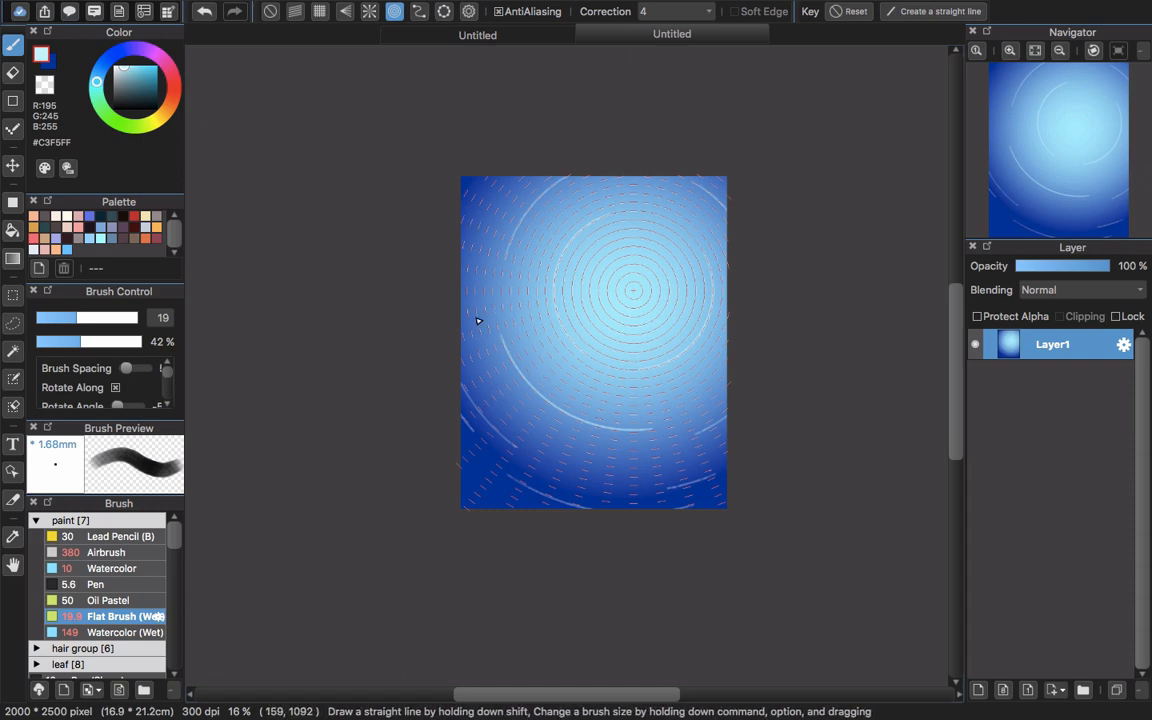
mouse_move(1137, 183)
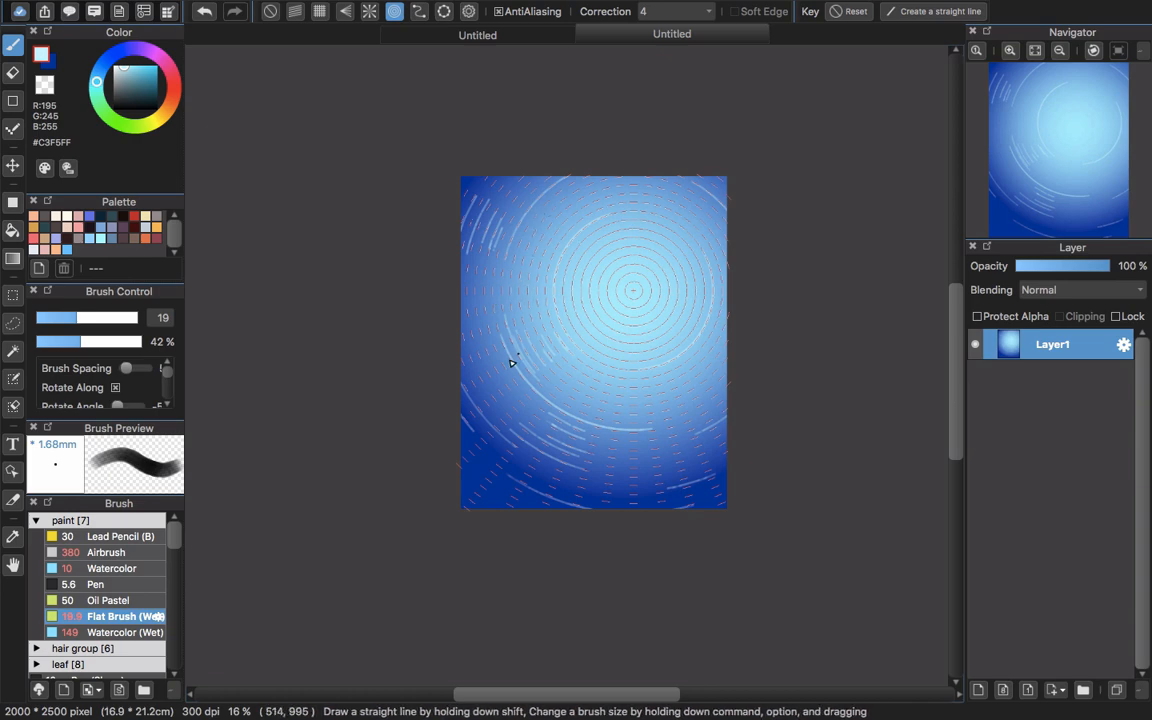
Enlarge the brush to size 210 and paint a broad arc in blue #6295FF to the left of the ring centre.
mouse_move(464, 370)
left_mouse_down()
mouse_move(535, 350)
mouse_move(560, 372)
mouse_move(547, 333)
left_mouse_up()
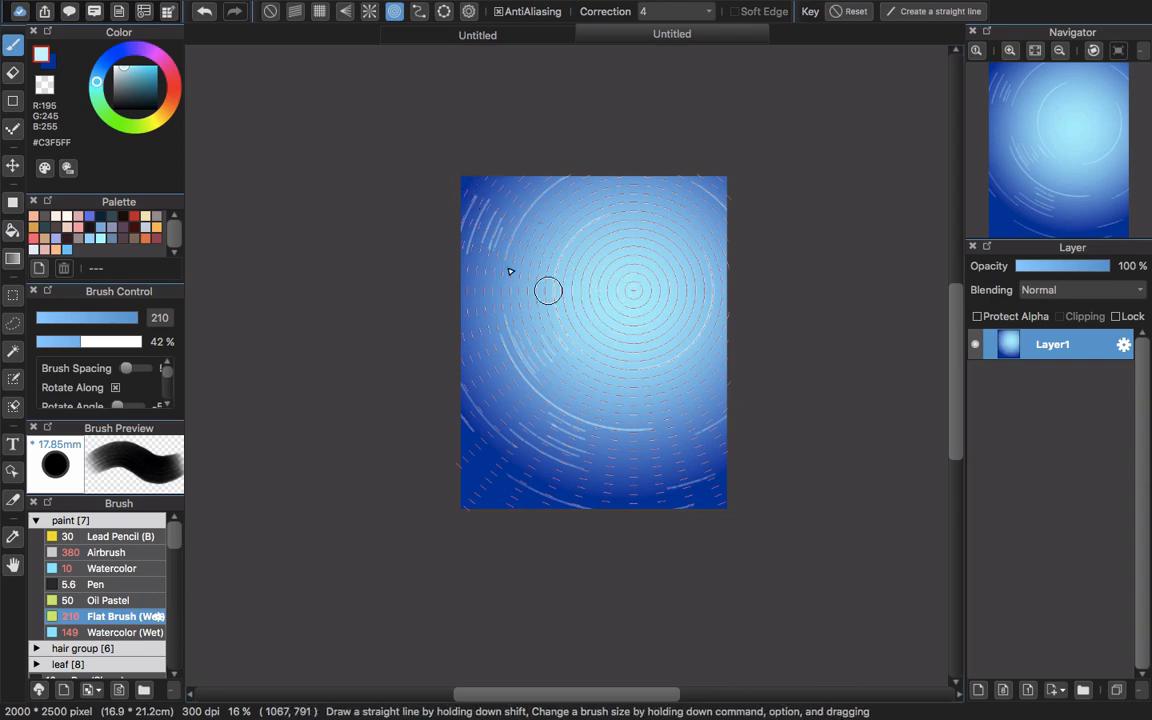
left_click(462, 188, "alt")
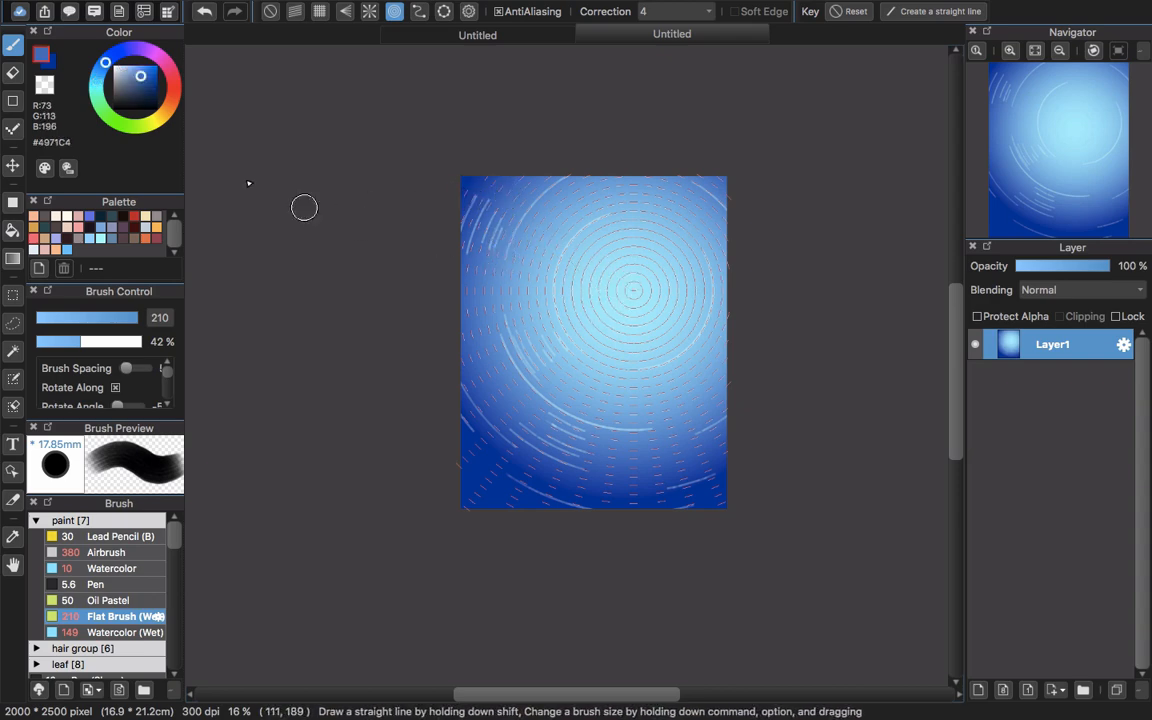
left_click(106, 63)
left_click_drag(140, 76, 142, 65)
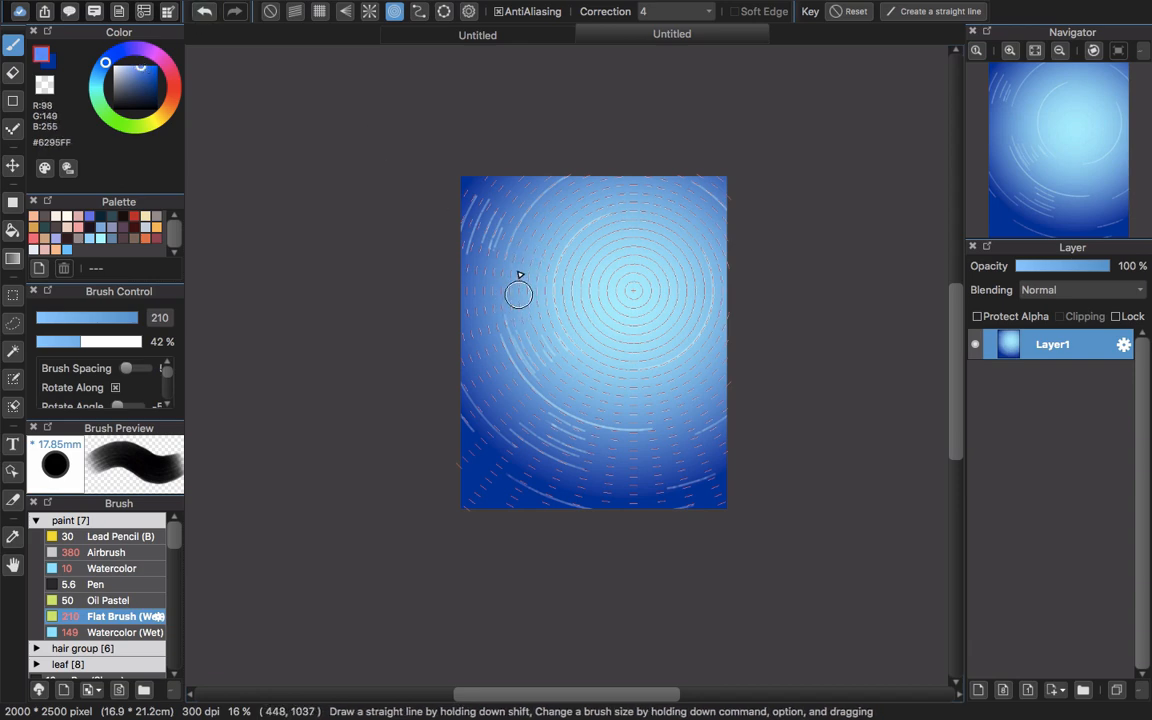
mouse_move(519, 276)
left_mouse_down()
mouse_move(544, 366)
mouse_move(527, 264)
mouse_move(554, 324)
mouse_move(535, 280)
left_mouse_up()
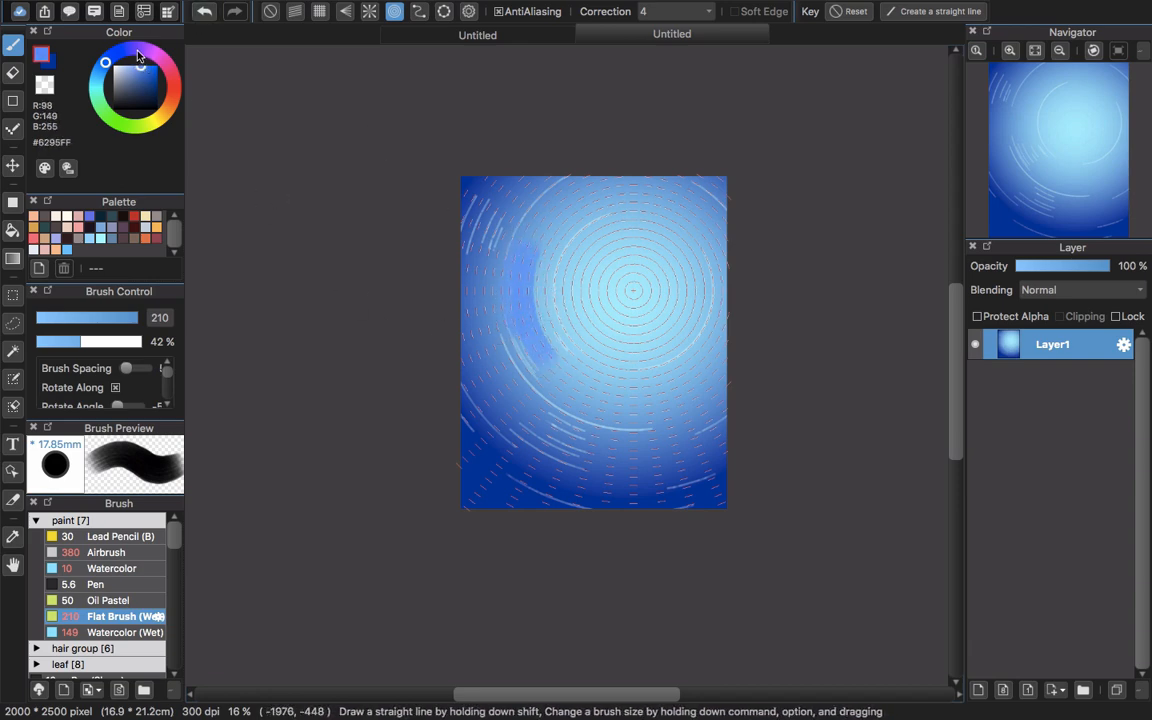
Paint broad arcs in stronger blue #2A70FF over the first arc, around the inner rings and along the canvas's left and lower areas.
left_click_drag(139, 60, 151, 64)
mouse_move(529, 247)
left_mouse_down()
mouse_move(566, 345)
mouse_move(604, 386)
left_mouse_up()
left_click_drag(570, 283, 634, 358)
left_click_drag(587, 305, 718, 327)
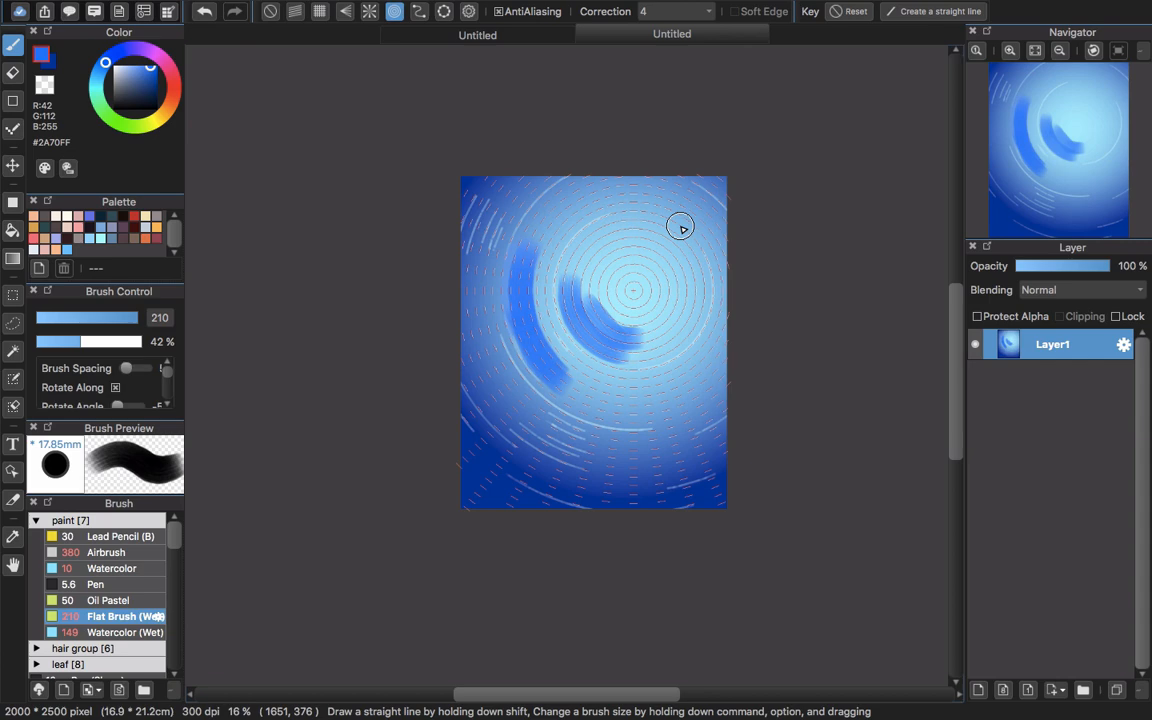
left_click_drag(494, 386, 660, 465)
mouse_move(474, 318)
left_mouse_down()
mouse_move(520, 196)
mouse_move(483, 208)
mouse_move(528, 400)
mouse_move(507, 325)
mouse_move(681, 489)
mouse_move(616, 431)
mouse_move(605, 401)
mouse_move(623, 394)
mouse_move(598, 419)
mouse_move(673, 399)
mouse_move(704, 394)
left_mouse_up()
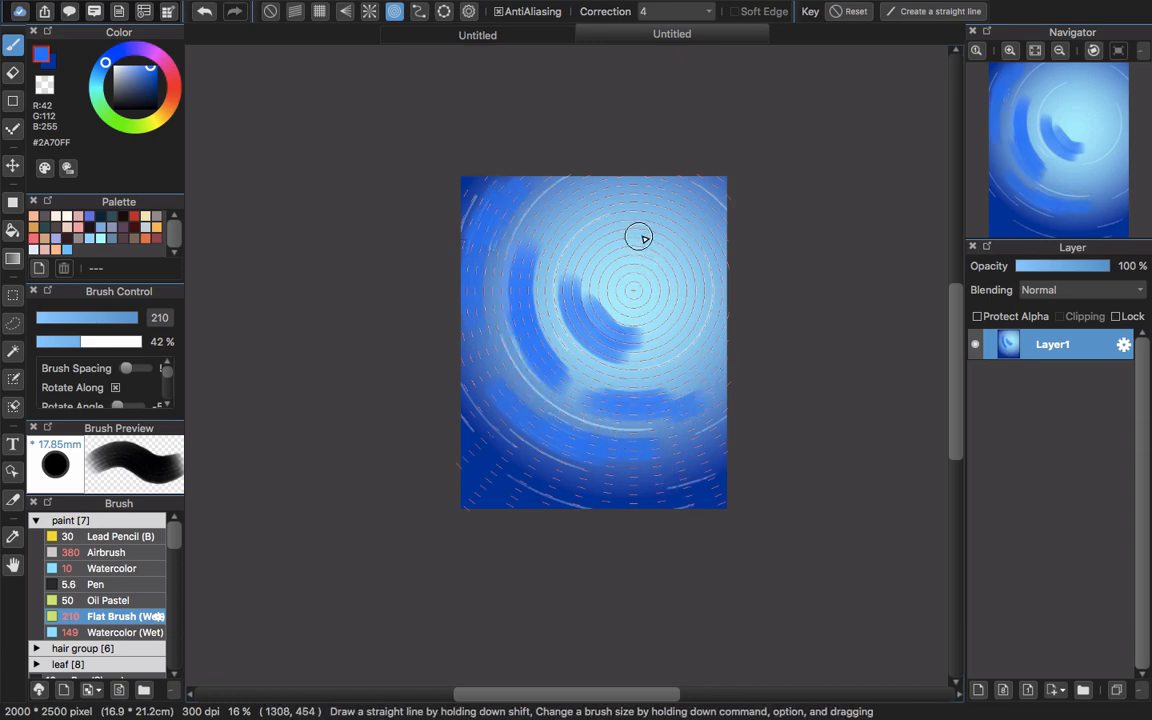
Add more broad #2A70FF arcs above and right of the ring centre and across the canvas's lower-left corner.
mouse_move(655, 240)
left_mouse_down()
mouse_move(684, 263)
mouse_move(688, 297)
left_mouse_up()
left_click_drag(578, 198, 628, 182)
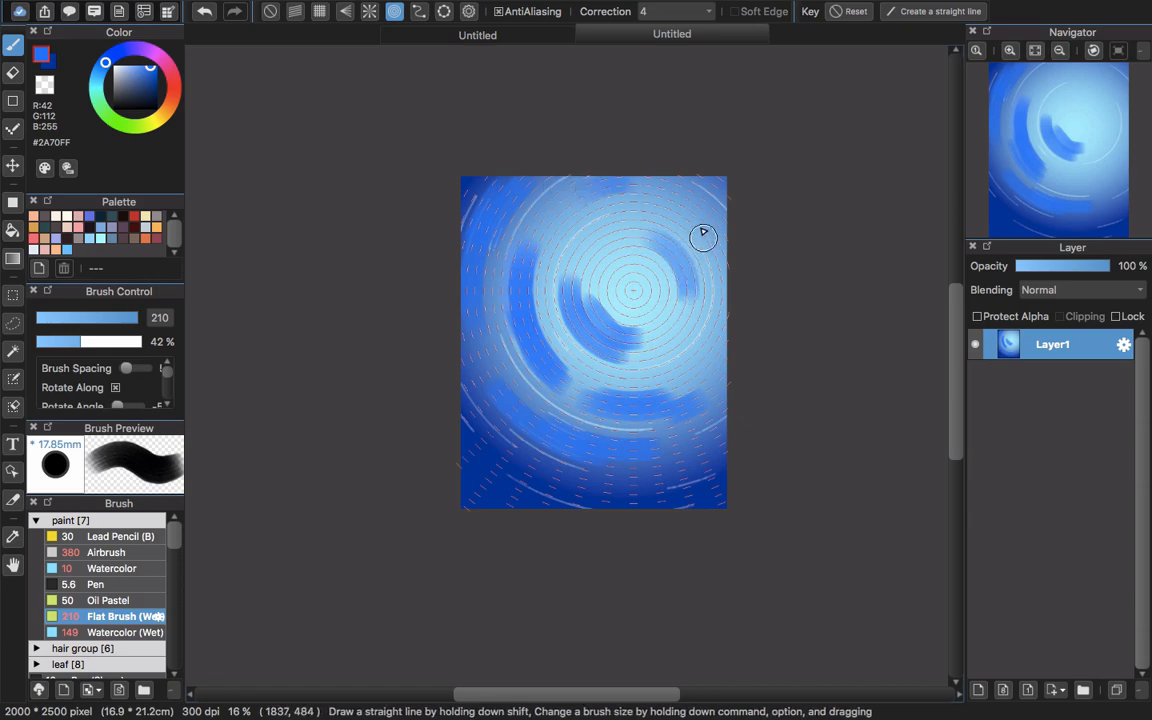
left_click_drag(703, 233, 724, 242)
left_click_drag(520, 465, 627, 498)
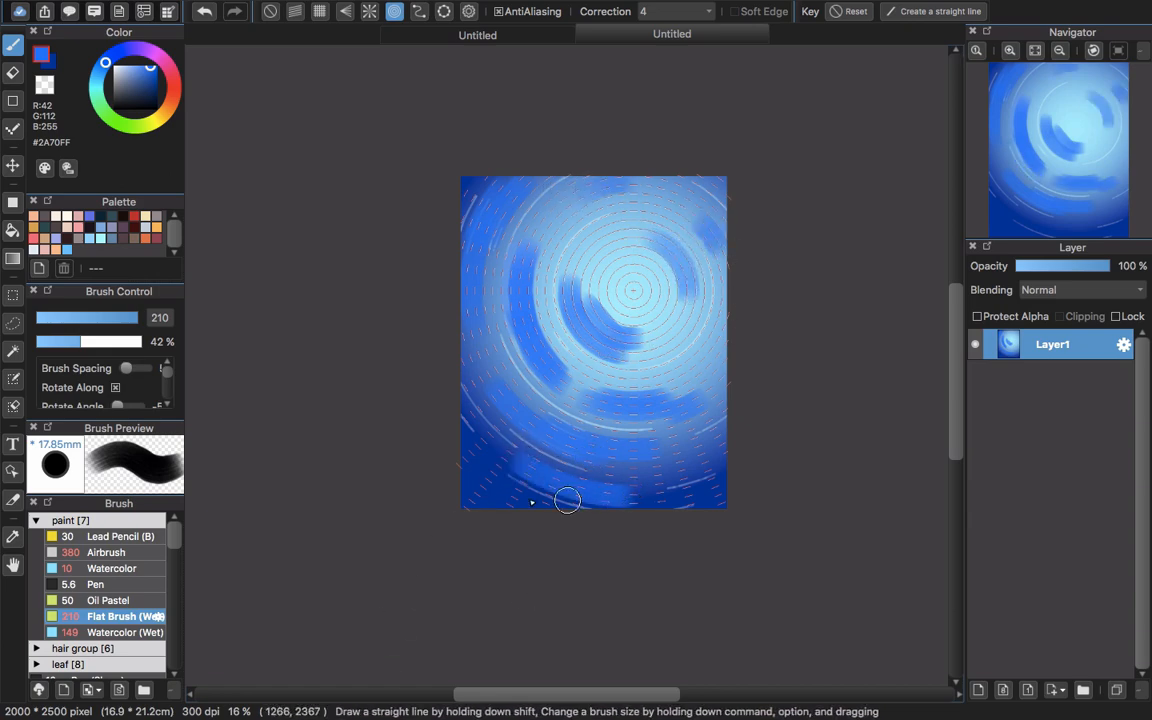
left_click_drag(481, 479, 540, 505)
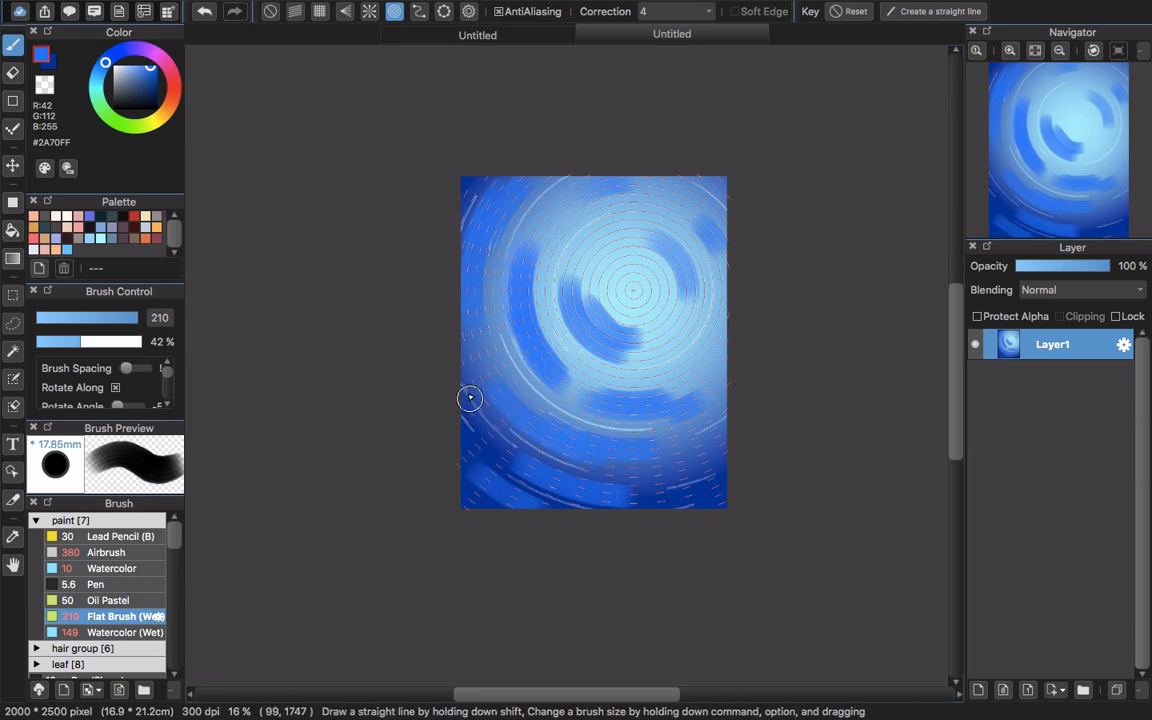
Soften the inner blue arc with light cyan sampled near the centre and paint broad #C3F5FF highlight arcs across the rings.
left_click(608, 294, "alt")
left_click_drag(590, 278, 630, 314)
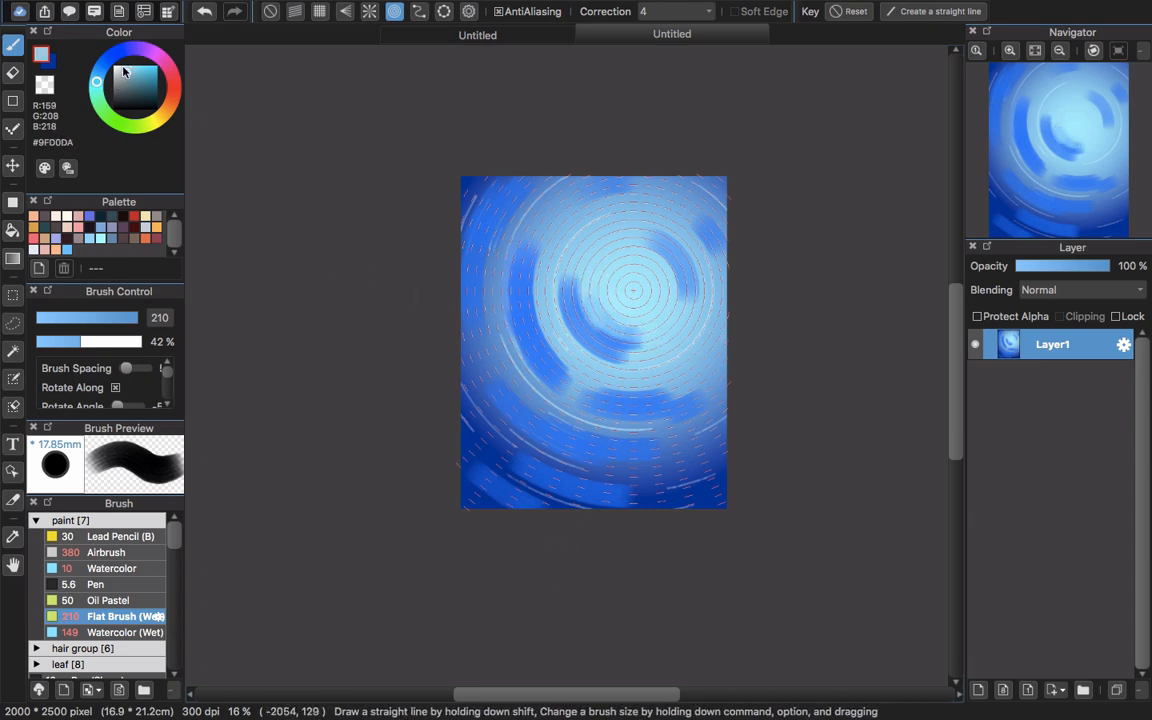
left_click(124, 60)
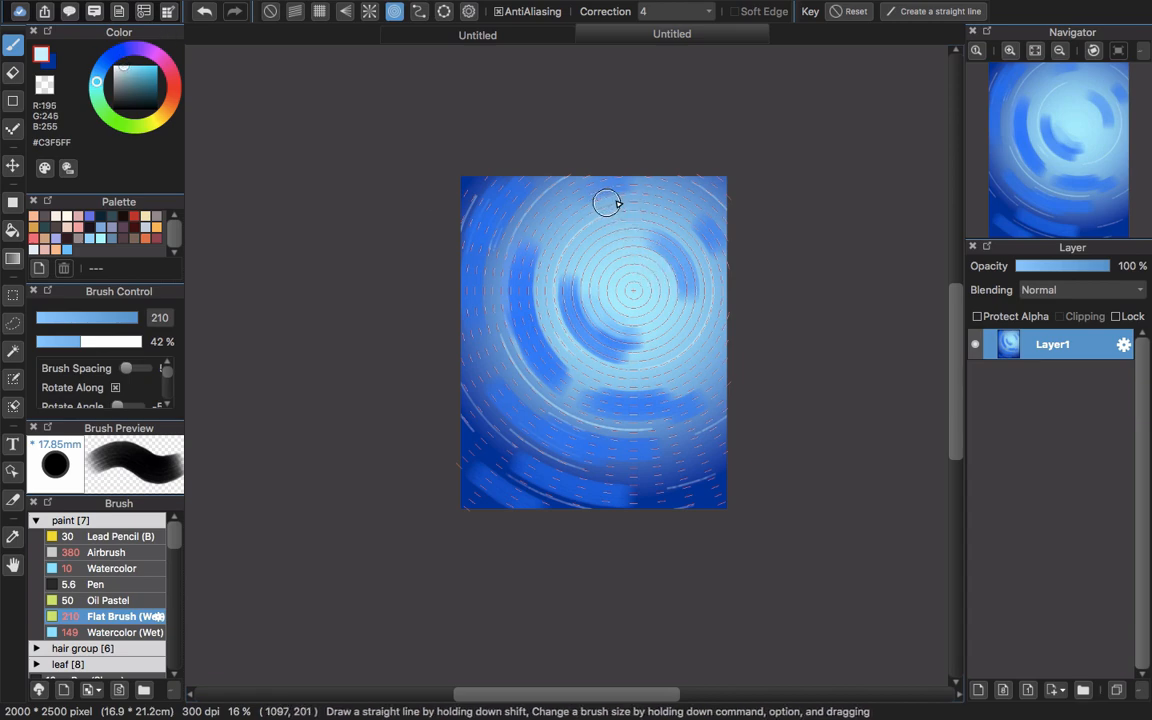
mouse_move(617, 203)
left_mouse_down()
mouse_move(694, 237)
mouse_move(715, 267)
mouse_move(625, 314)
left_mouse_up()
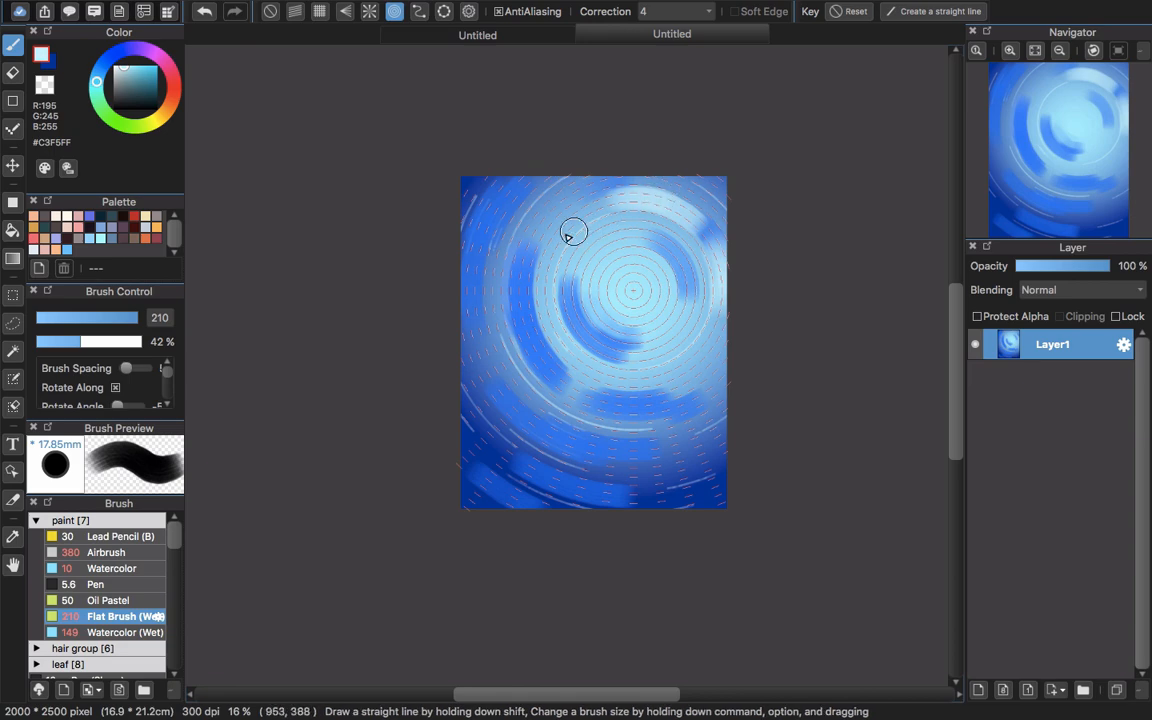
left_click_drag(549, 211, 580, 188)
left_click_drag(668, 181, 708, 203)
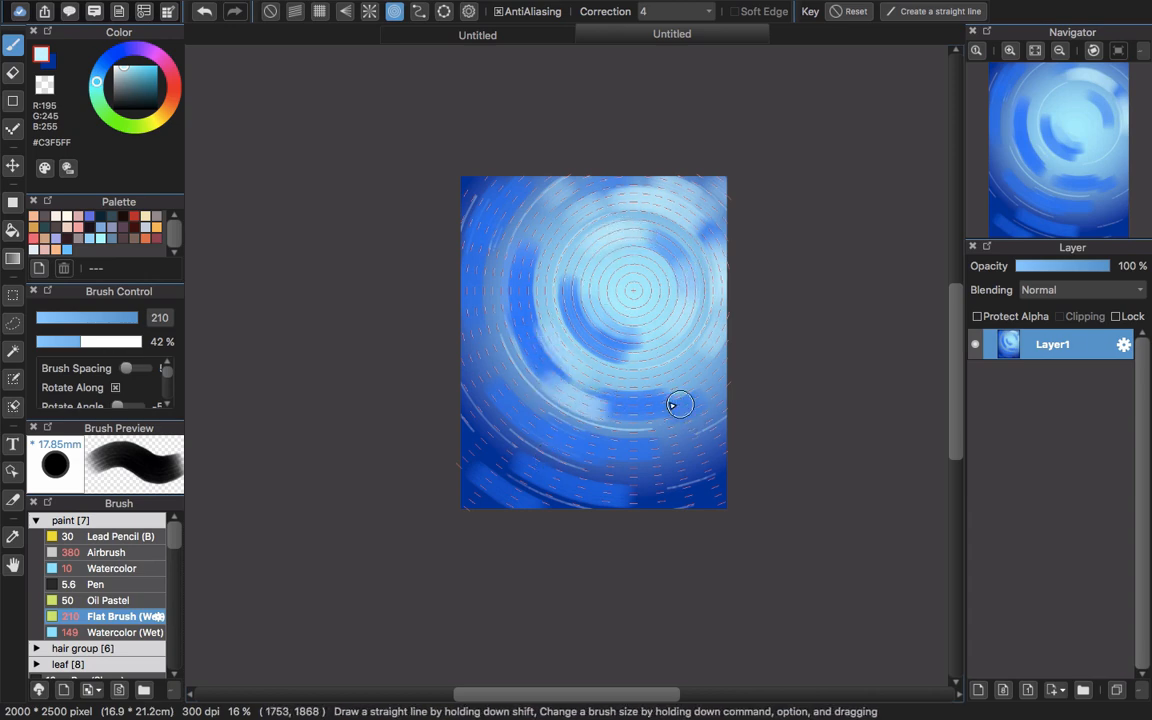
mouse_move(680, 404)
left_mouse_down()
mouse_move(514, 378)
mouse_move(555, 419)
mouse_move(607, 442)
mouse_move(597, 472)
left_mouse_up()
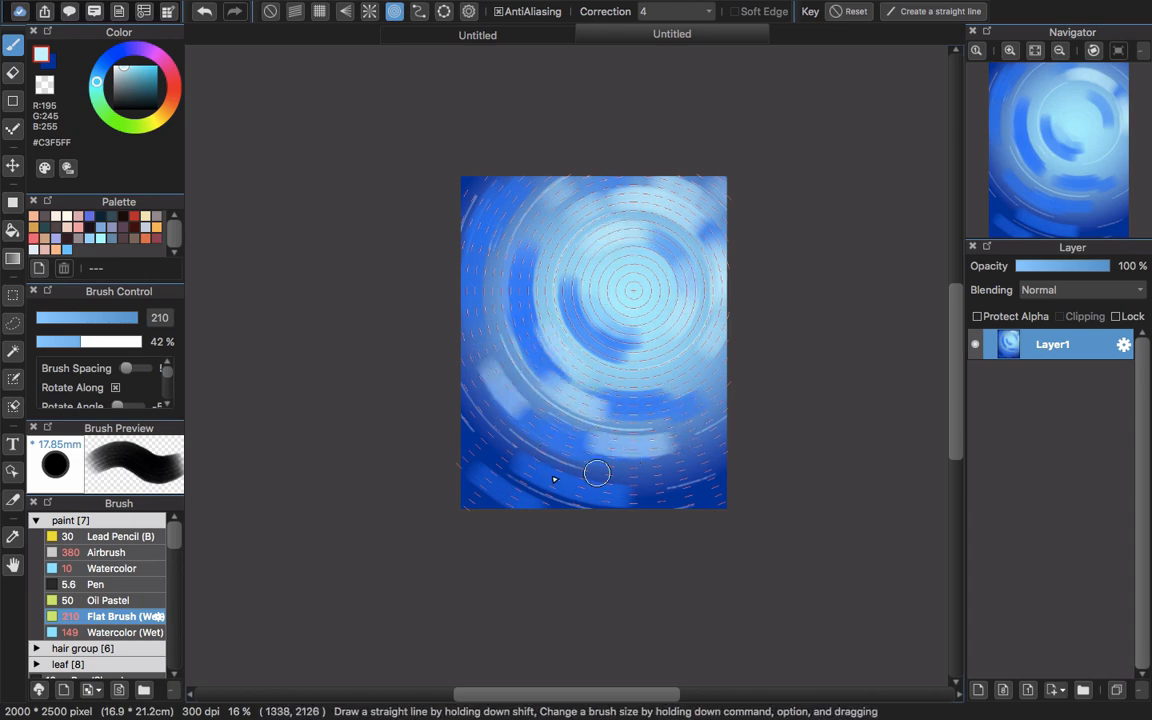
Add light #C3F5FF patches along the lower outer rings and start a dark #1727A1 arc left of the ring centre.
left_click_drag(503, 457, 783, 431)
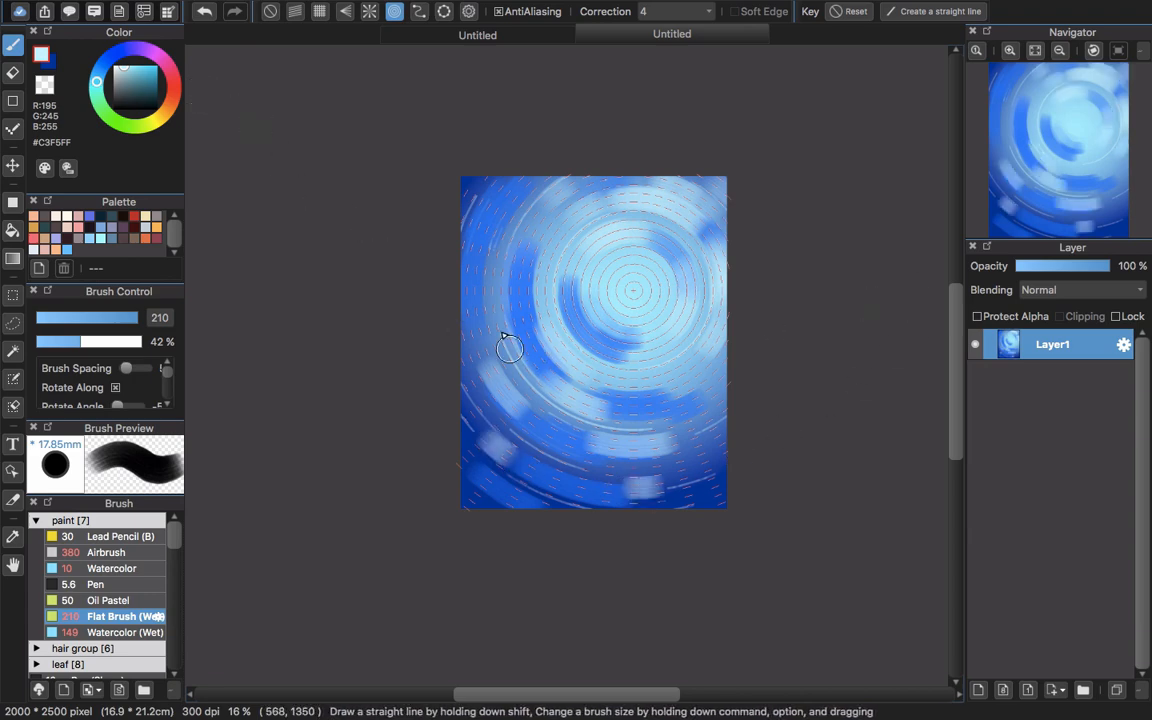
key("x")
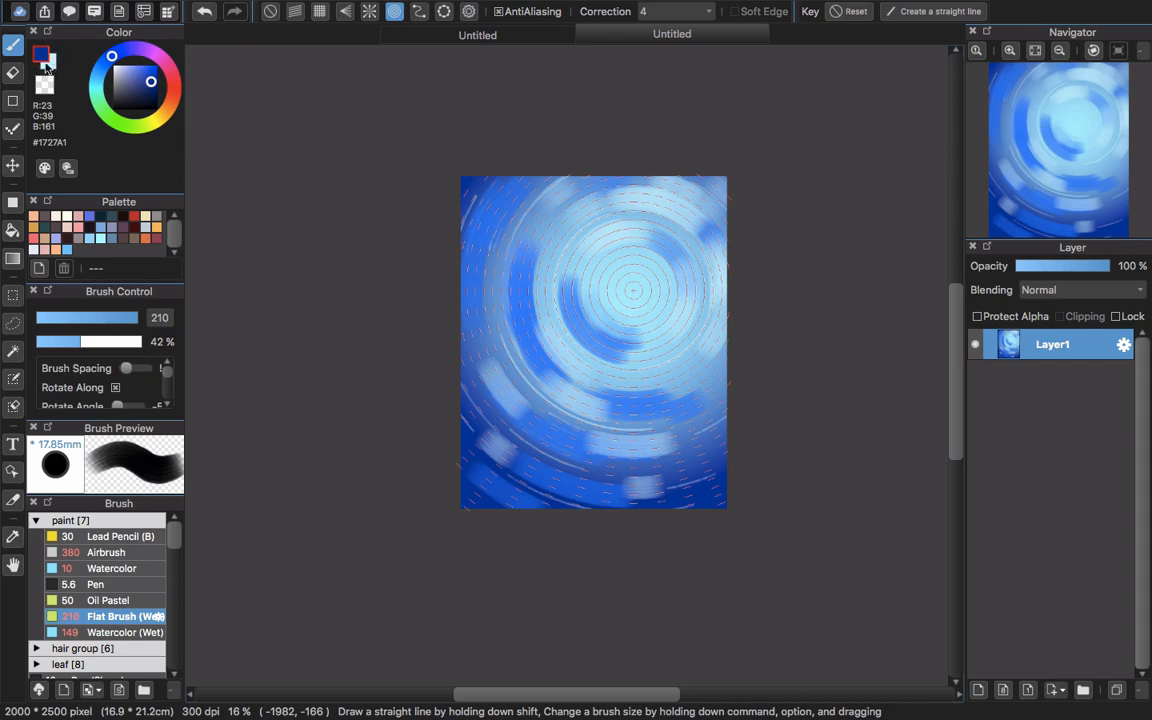
mouse_move(526, 266)
left_mouse_down()
mouse_move(539, 348)
mouse_move(573, 375)
mouse_move(530, 295)
mouse_move(540, 340)
mouse_move(588, 376)
left_mouse_up()
key("super+z")
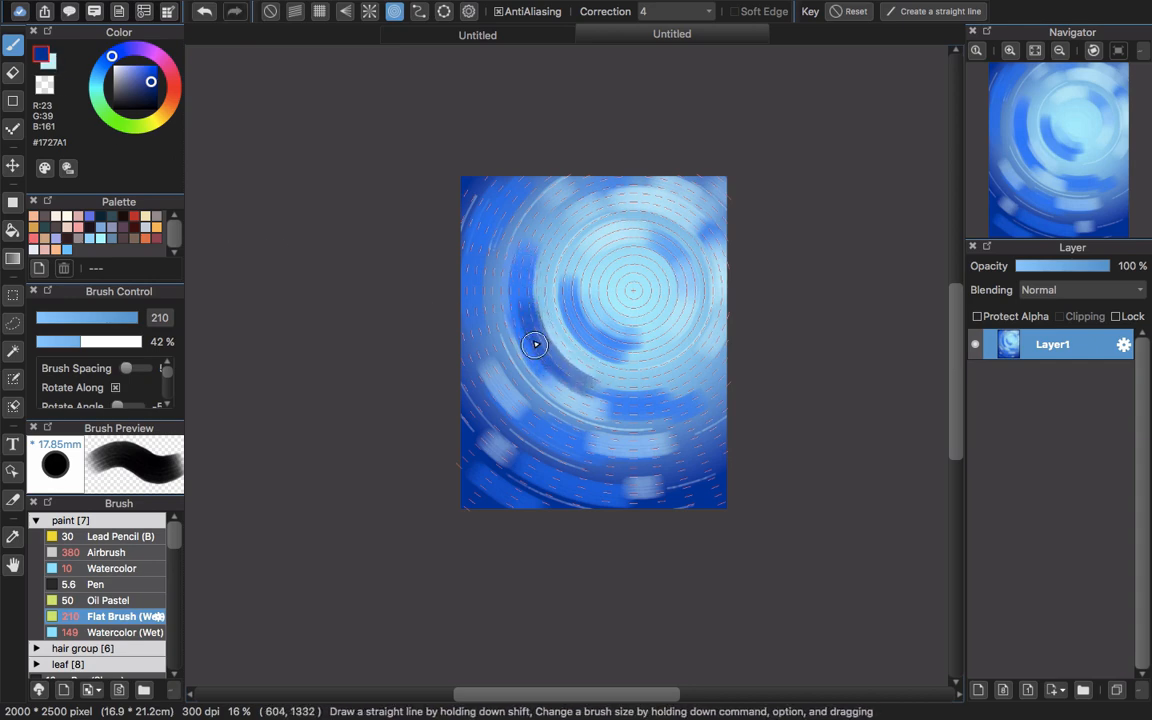
Paint dark #1727A1 arcs along the rings left of and below the centre and along the canvas's lower and upper-left areas.
left_click_drag(535, 342, 608, 394)
mouse_move(474, 303)
left_mouse_down()
mouse_move(521, 388)
mouse_move(596, 462)
mouse_move(525, 411)
mouse_move(622, 458)
left_mouse_up()
left_click_drag(523, 453, 594, 478)
mouse_move(469, 446)
left_mouse_down()
mouse_move(517, 492)
mouse_move(489, 489)
mouse_move(554, 513)
mouse_move(679, 493)
mouse_move(668, 467)
mouse_move(701, 460)
mouse_move(686, 451)
mouse_move(721, 436)
mouse_move(685, 420)
mouse_move(692, 380)
left_mouse_up()
left_click_drag(476, 274, 495, 218)
left_click_drag(525, 184, 545, 170)
Paint a small dark #1727A1 arc beside the ring centre at brush size 108 and soften it with sampled blue #63ACF7.
mouse_move(1107, 58)
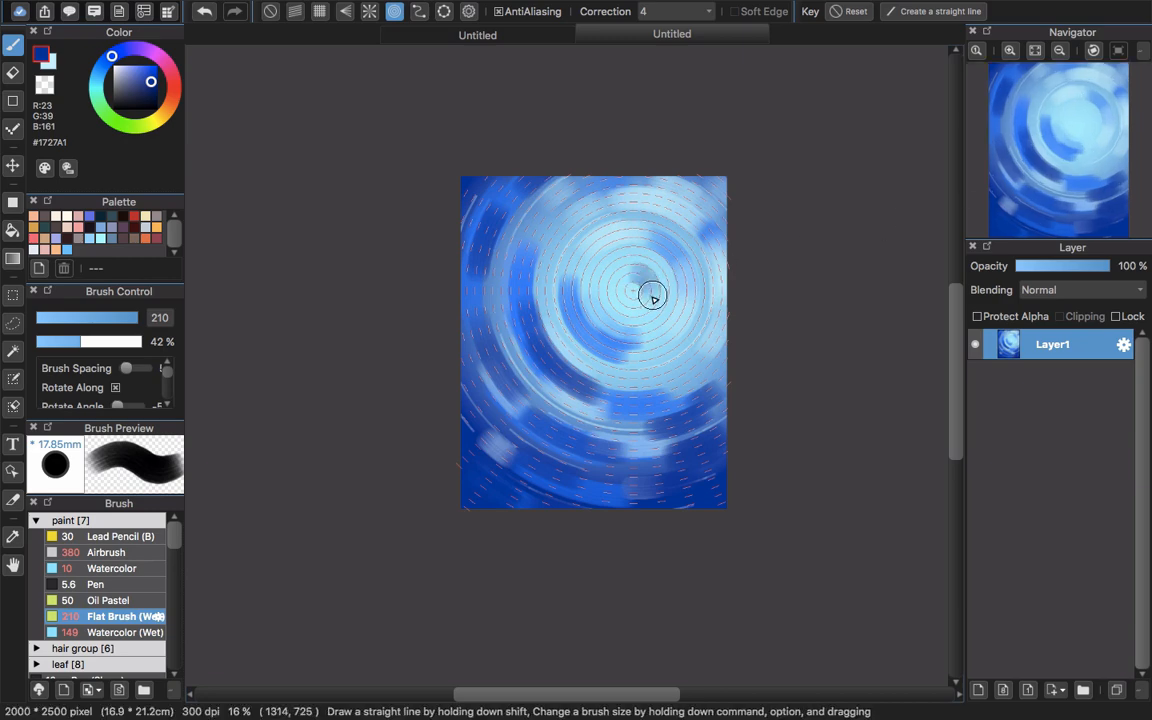
mouse_move(652, 288)
left_mouse_down()
mouse_move(633, 289)
mouse_move(654, 286)
left_mouse_up()
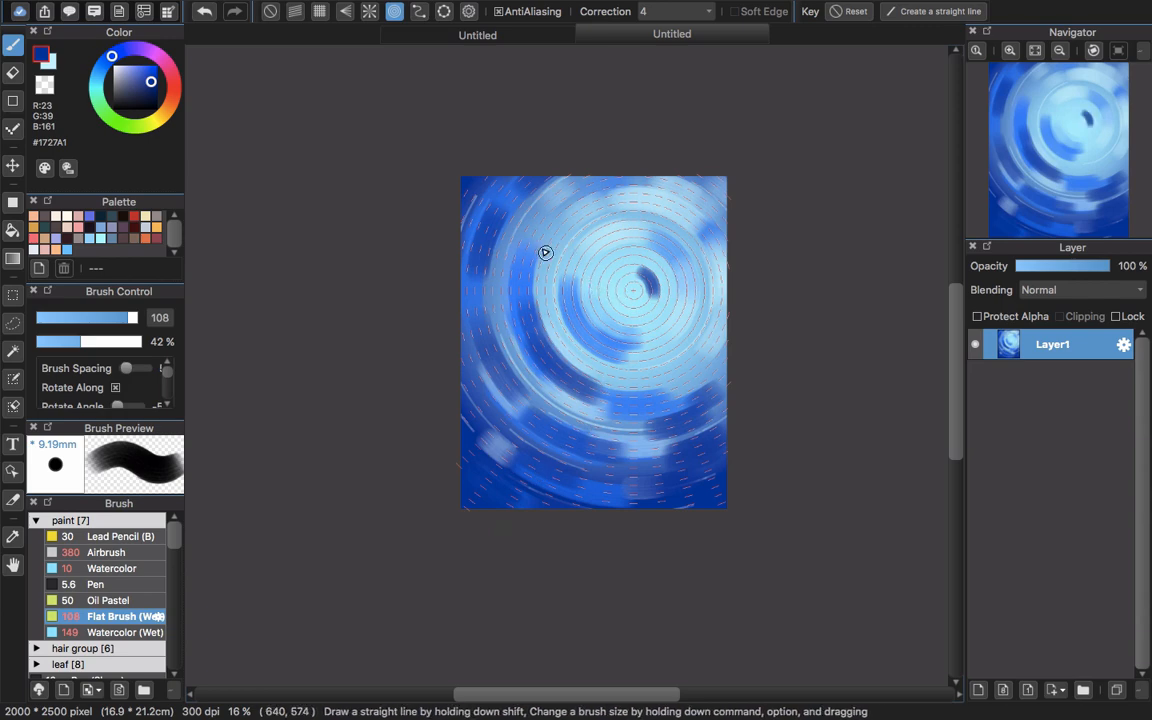
left_click(666, 253, "alt")
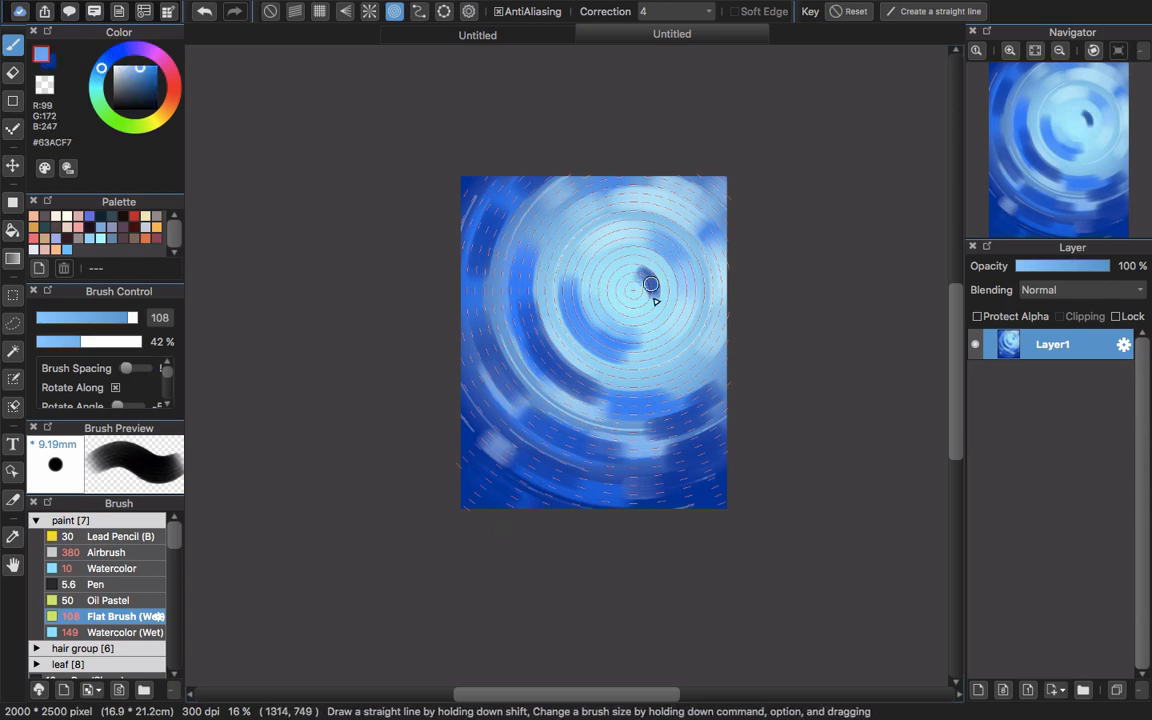
left_click_drag(642, 269, 654, 299)
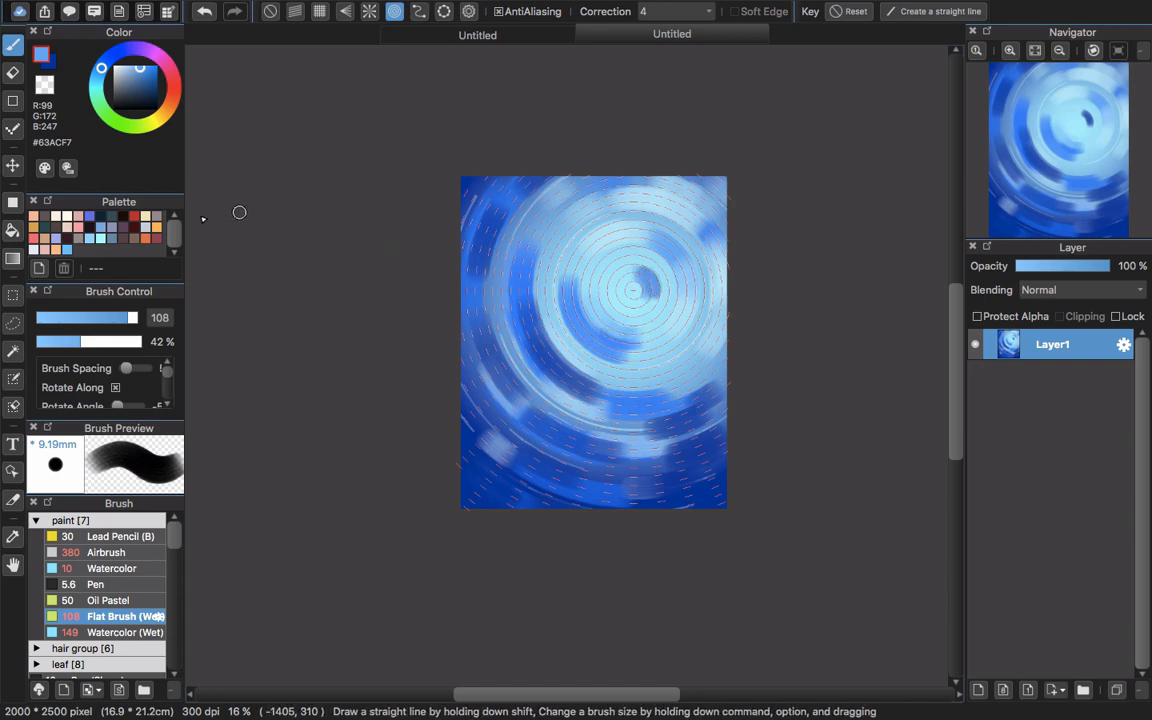
Blend the stroke ends around the inner rings with the Smudge brush enlarged to size 241.
mouse_move(172, 548)
left_mouse_down()
mouse_move(175, 668)
mouse_move(179, 617)
mouse_move(137, 598)
left_mouse_up()
left_click(137, 598)
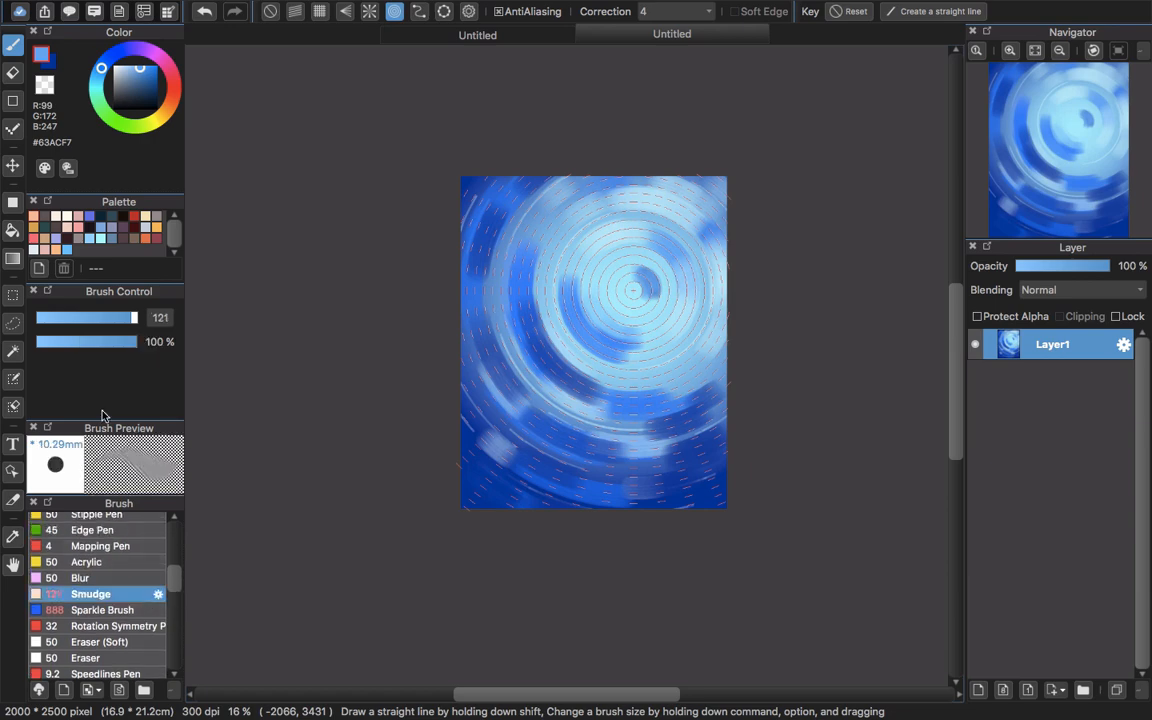
scroll(524, 197, "up", 5)
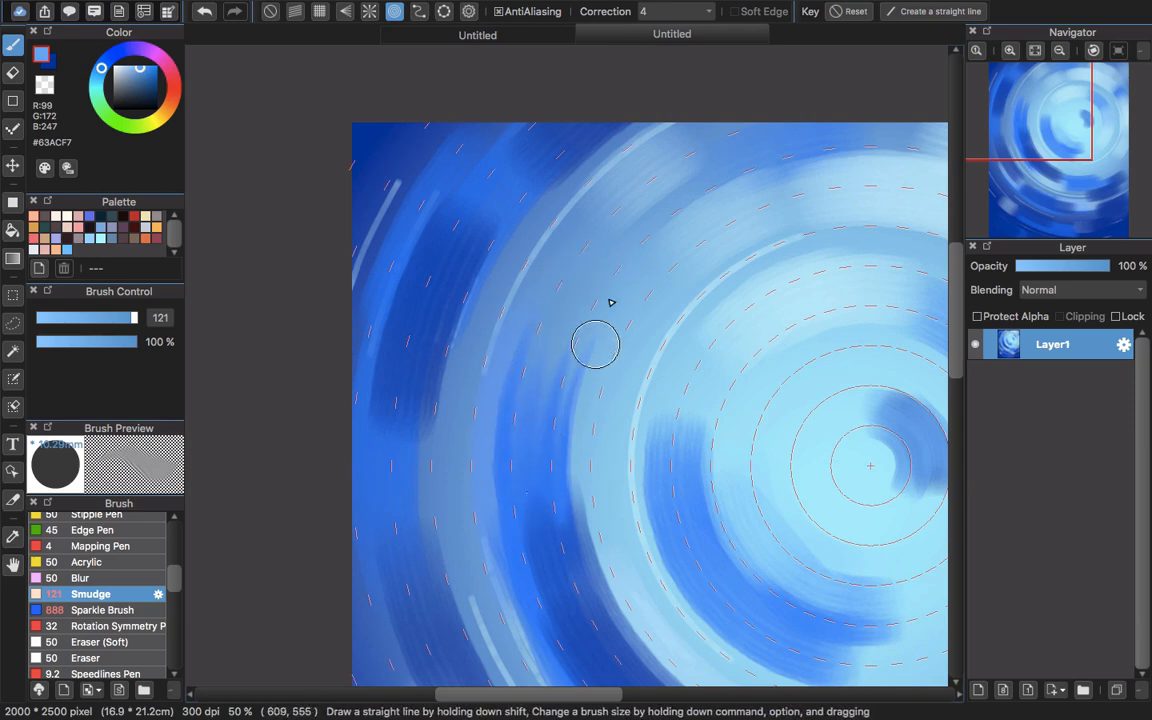
scroll(590, 490, "down", 1)
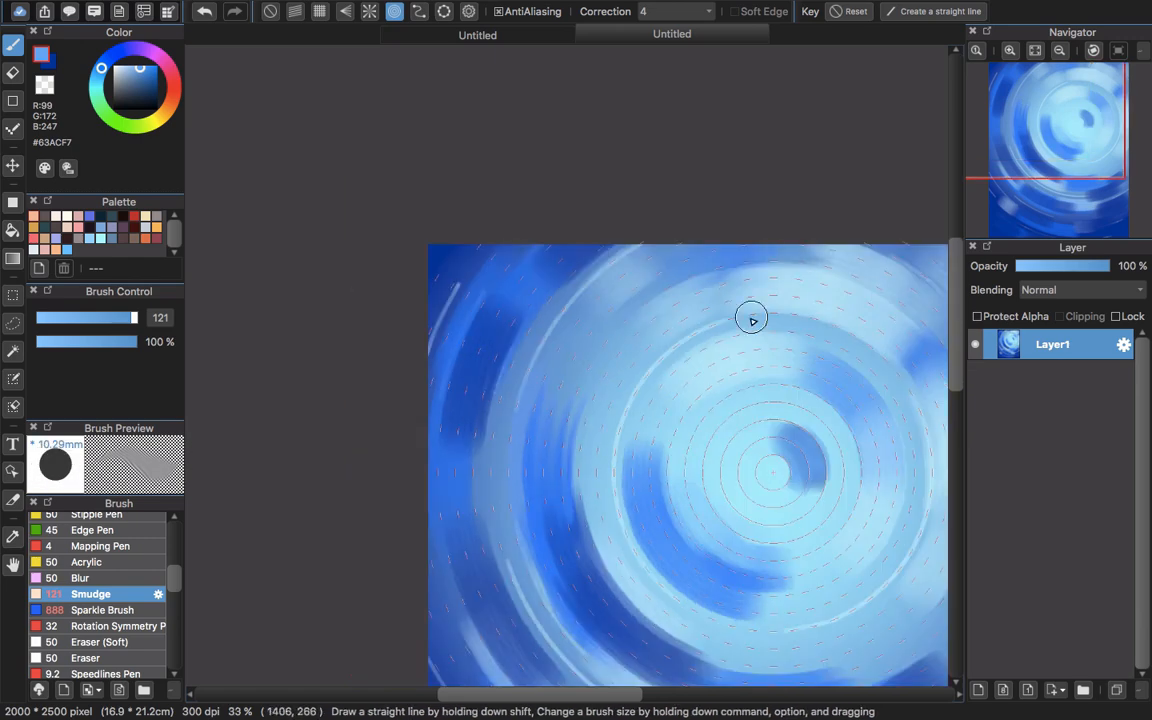
scroll(755, 300, "down", 1)
key("]")
left_click_drag(725, 453, 702, 400)
left_click_drag(839, 550, 677, 477)
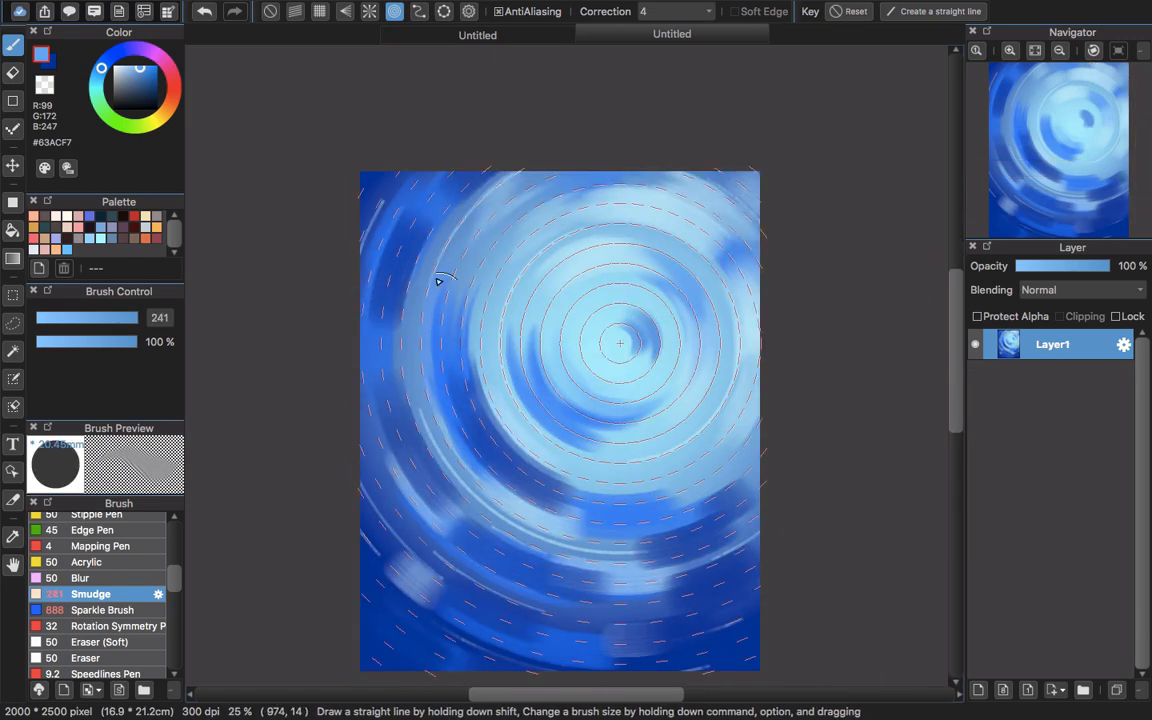
Smudge the remaining hard-edged light and dark strokes along the outer and lower rings.
scroll(612, 528, "up", 3)
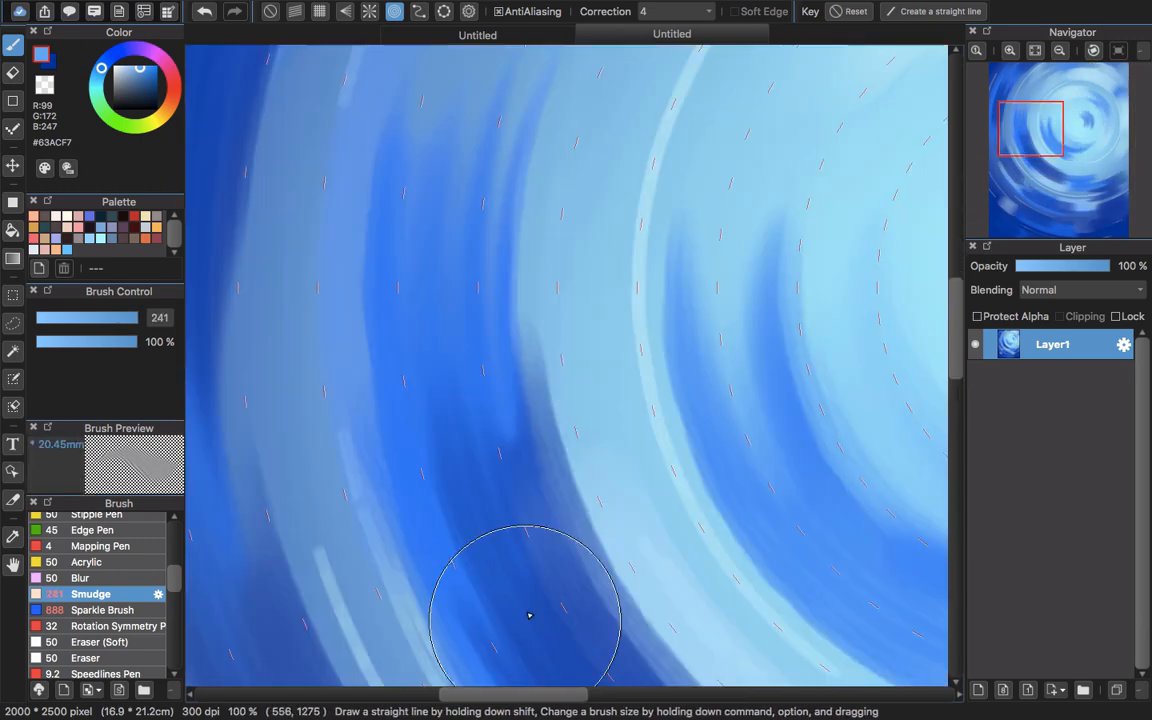
scroll(527, 615, "down", 1)
scroll(718, 405, "down", 4)
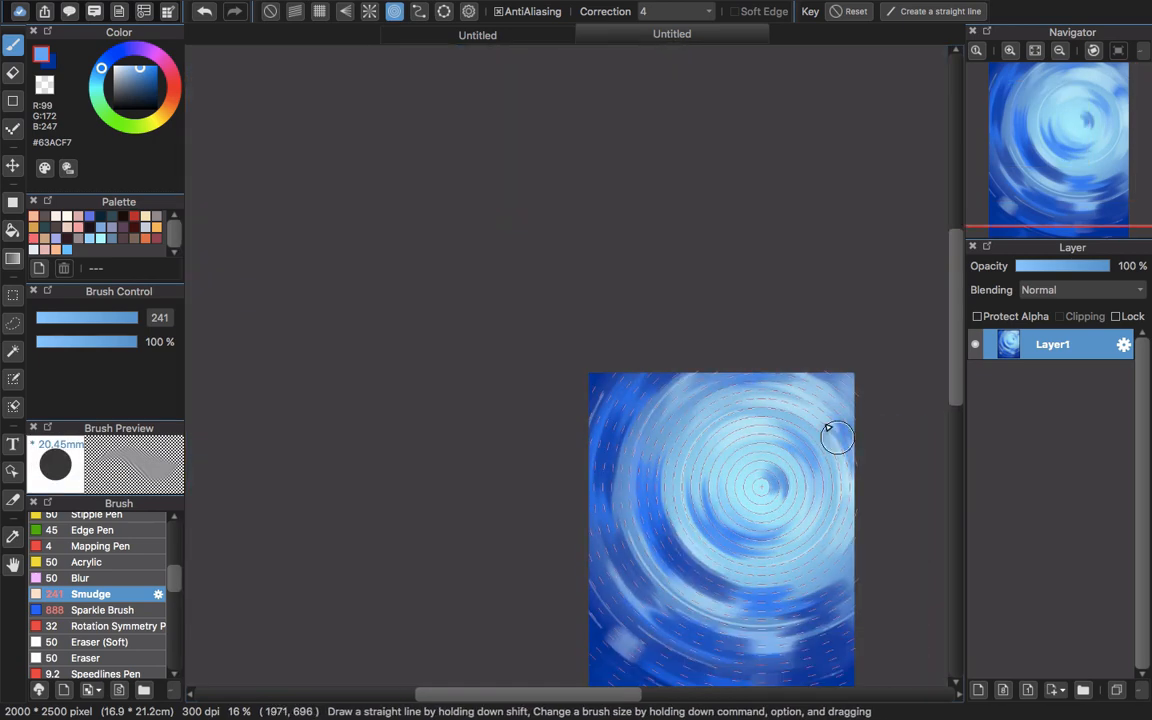
scroll(790, 470, "down", 3)
scroll(790, 470, "right", 1)
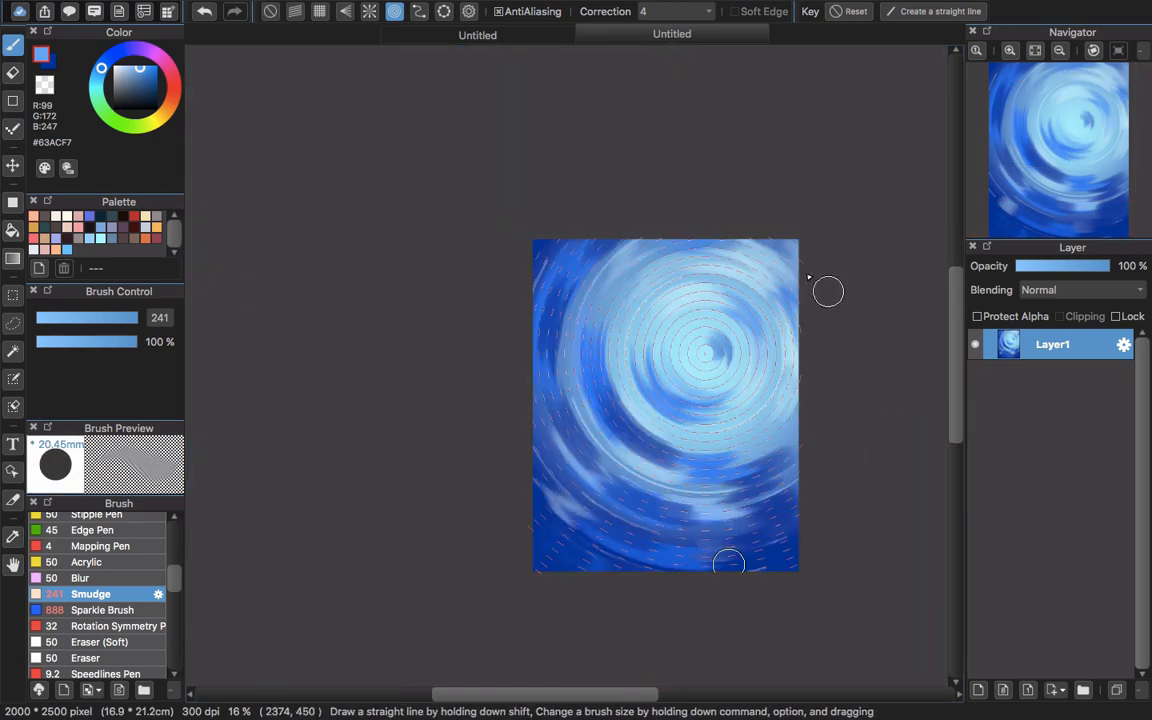
Turn off the concentric snap and choose the Watercolor brush at size 10 for fine details.
left_click(268, 12)
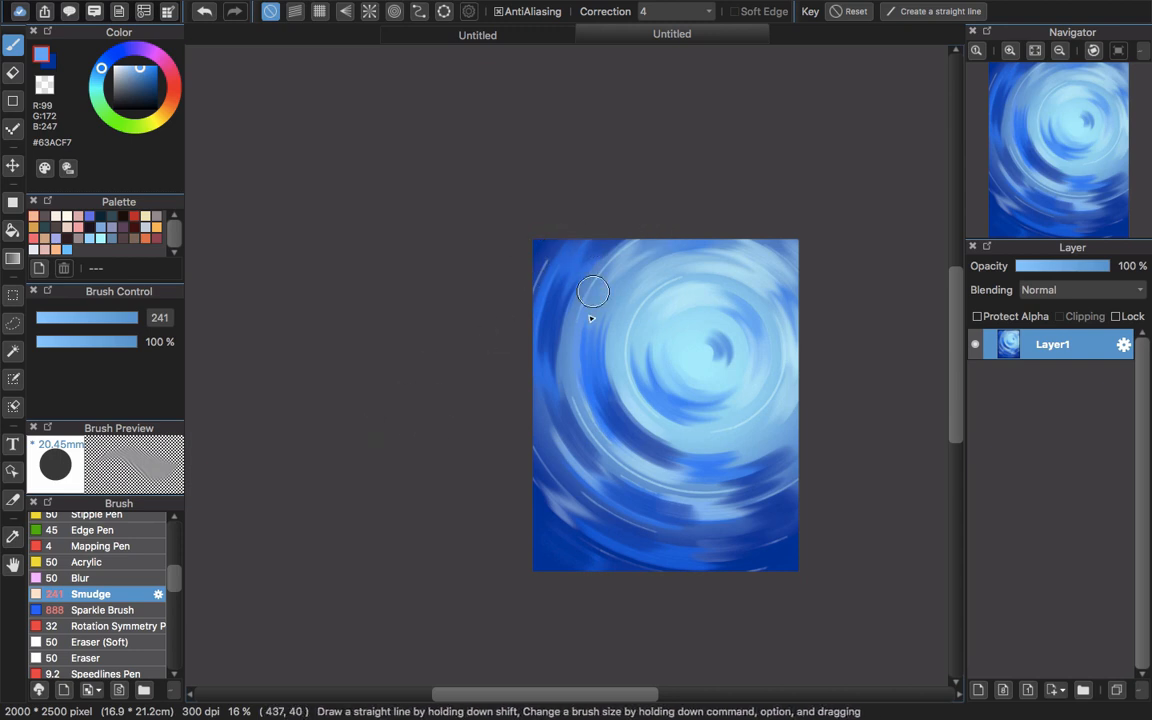
left_click_drag(177, 588, 178, 530)
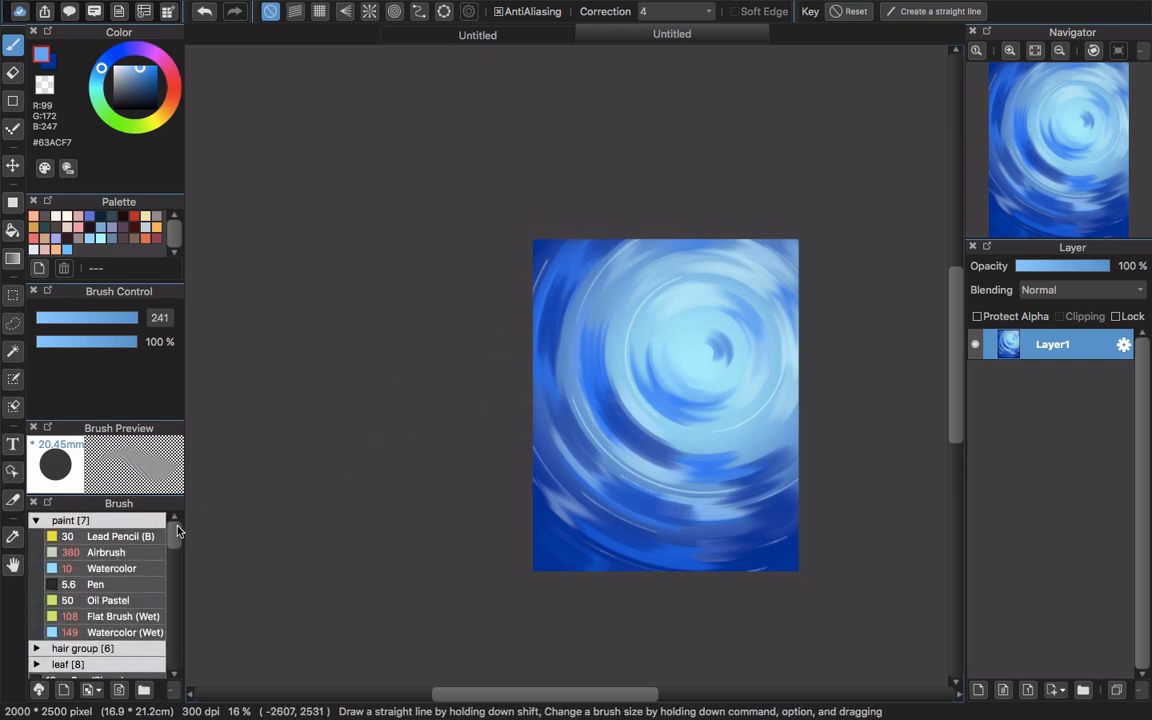
left_click(123, 567)
scroll(622, 391, "up", 5)
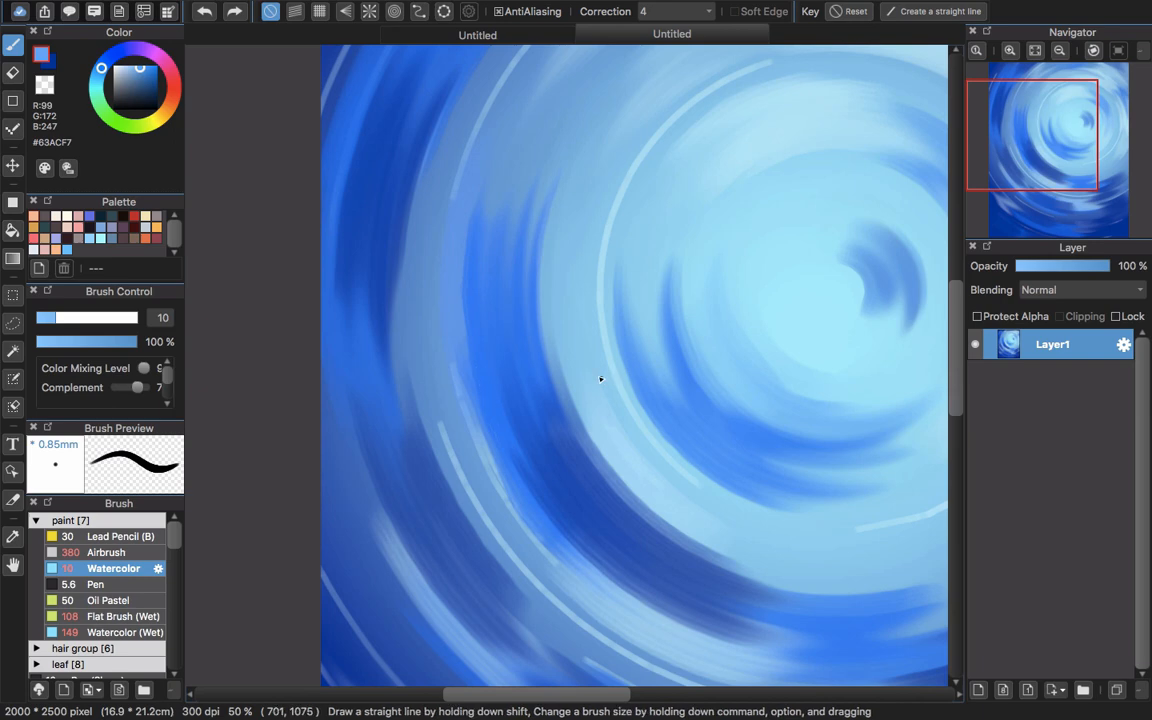
Open the finished example and hide every layer above Layer1 to examine its base painting.
left_click(505, 36)
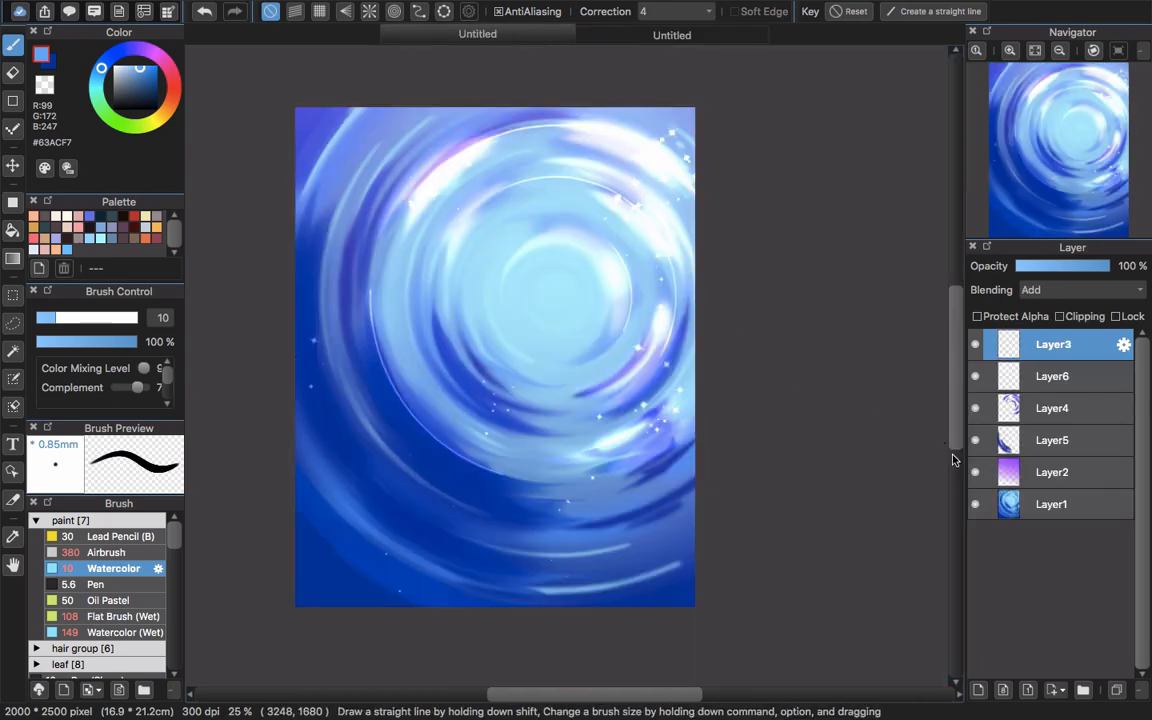
left_click(976, 473)
left_click(978, 443)
left_click(976, 410)
left_click(975, 378)
left_click(975, 345)
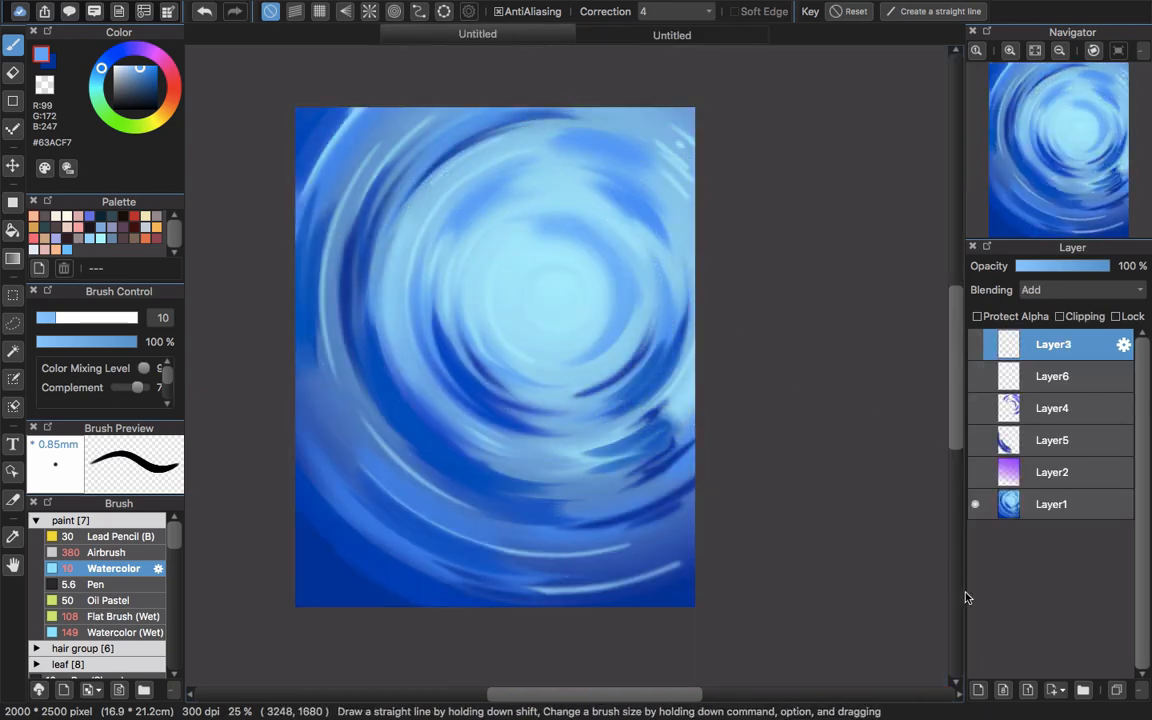
scroll(690, 455, "down", 3)
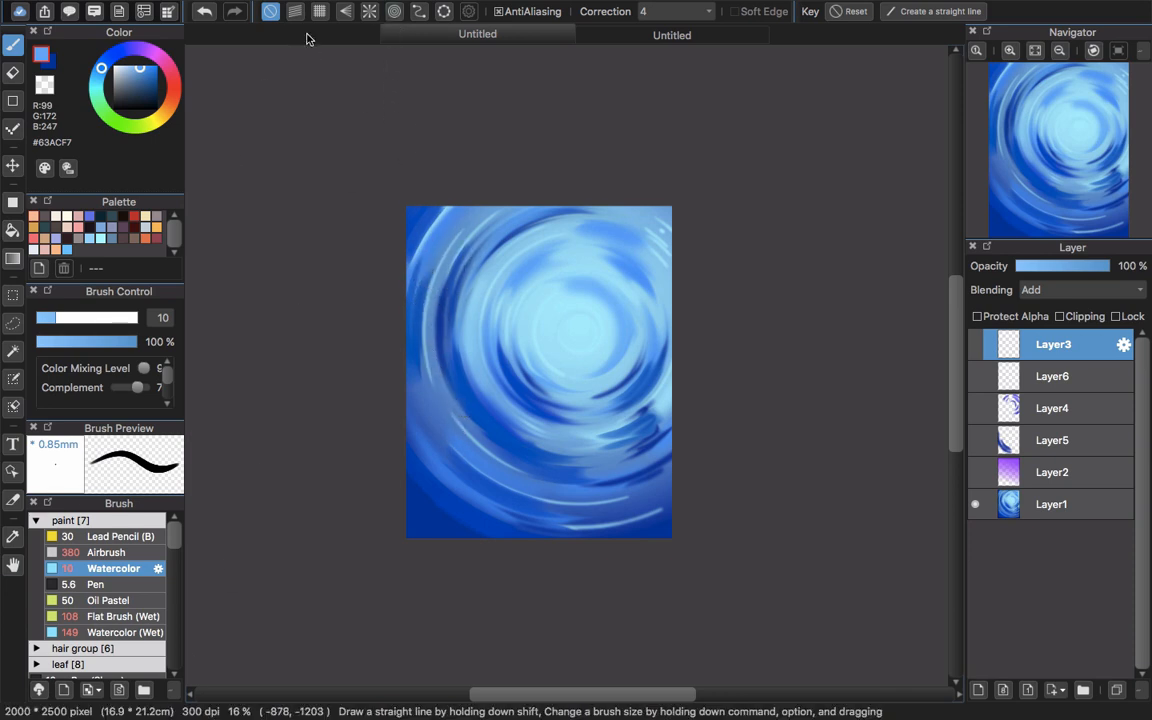
Compare the example's strokes with the concentric snap guide, turn the snap off again and return to the working painting.
left_click(394, 11)
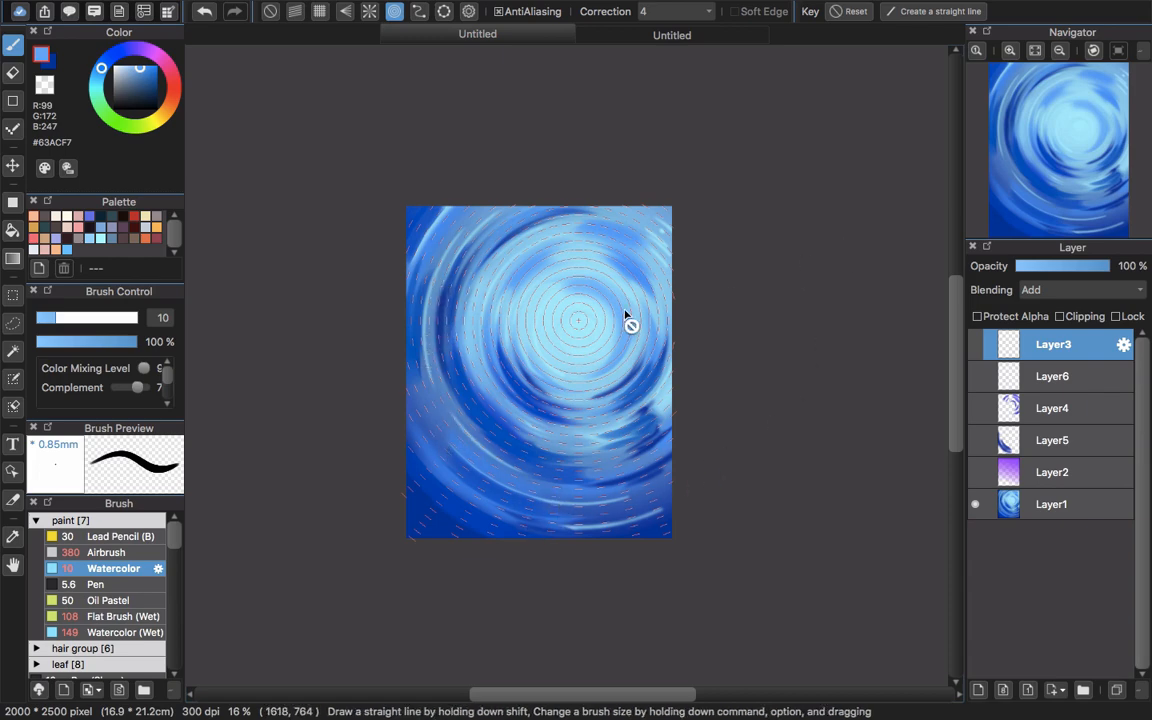
left_click(270, 11)
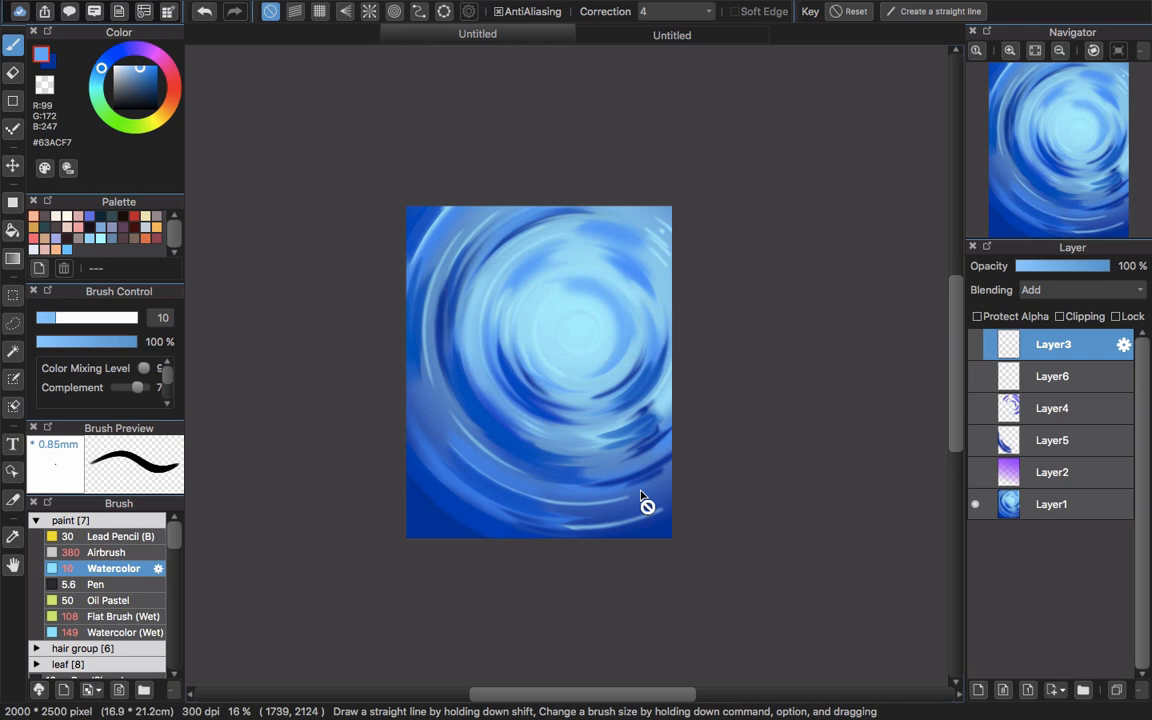
left_click(710, 38)
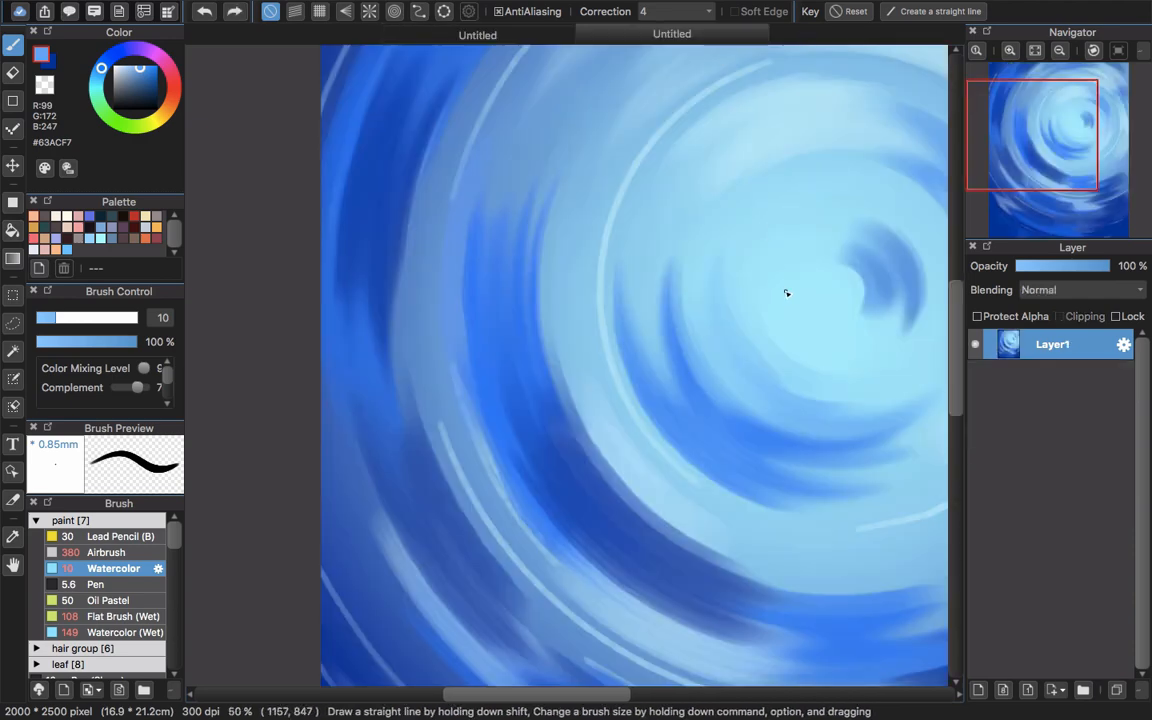
scroll(779, 282, "down", 5)
scroll(779, 282, "up", 2)
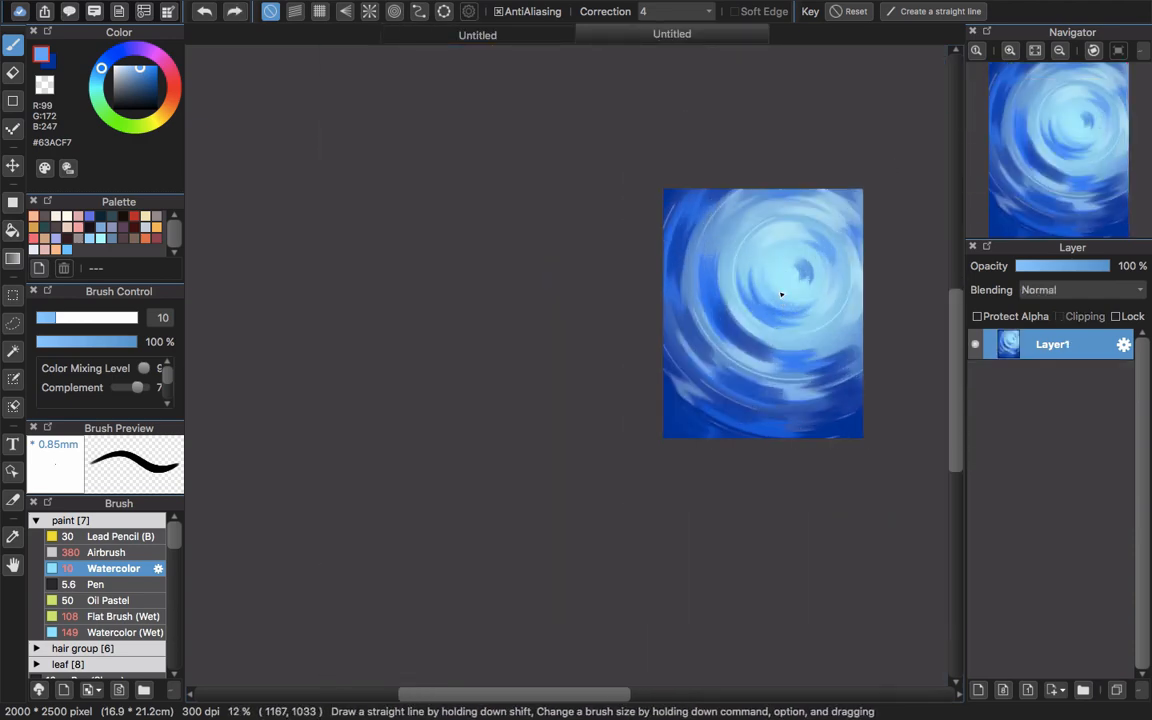
Adjust Layer1's colours with hue -3, saturation 117% and brightness 106%.
mouse_move(757, 5)
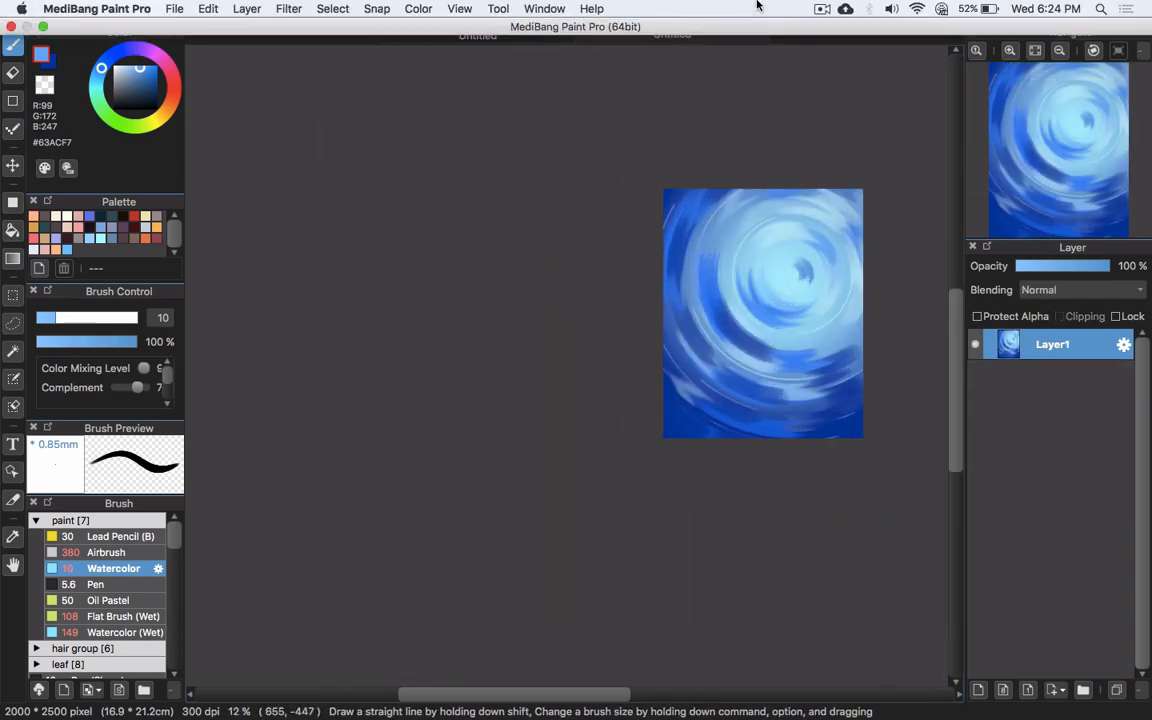
left_click(276, 9)
left_click(300, 44)
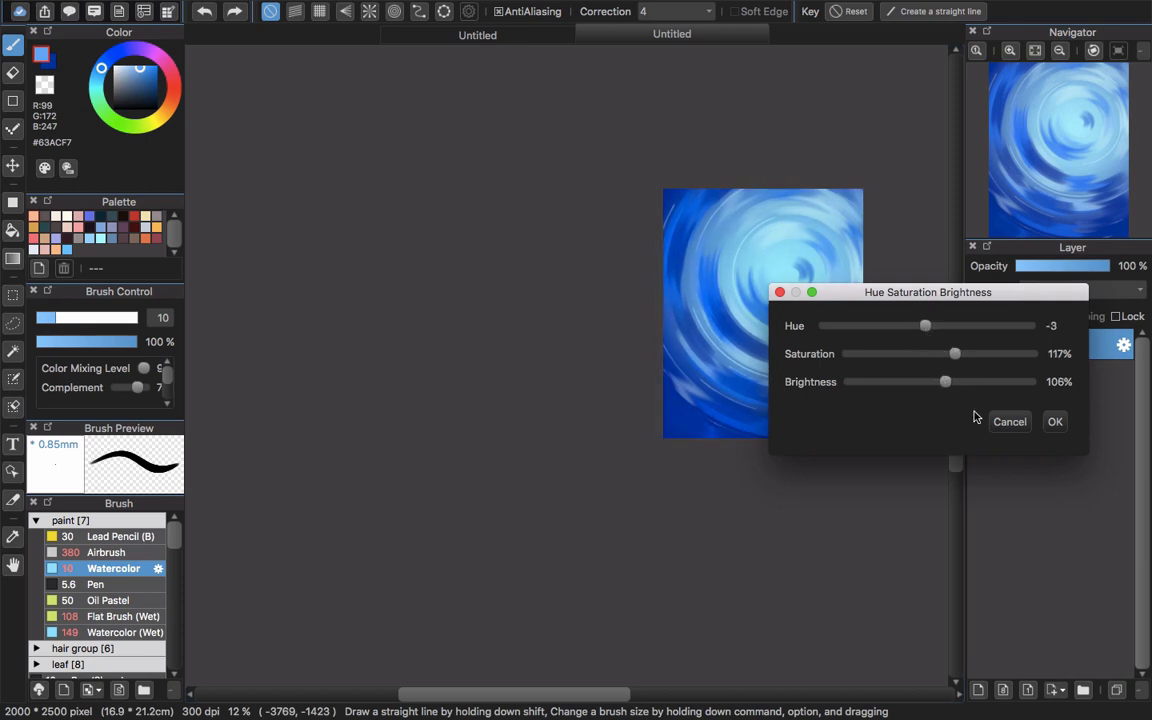
left_click(1020, 421)
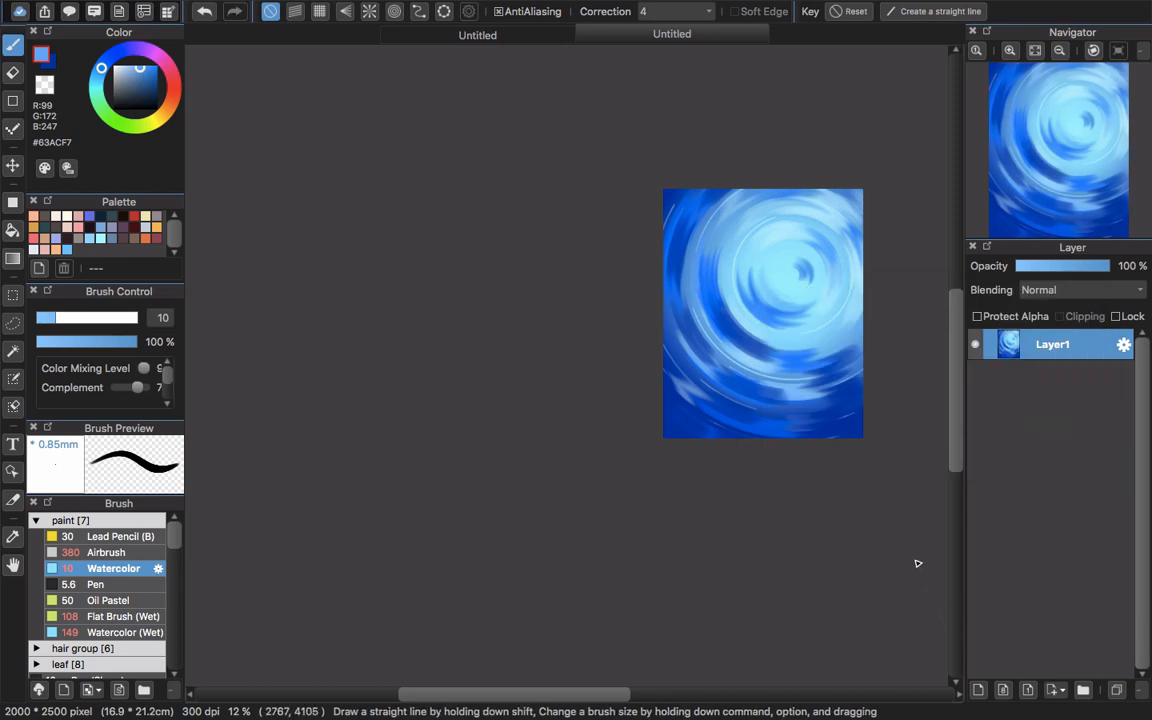
Add a new layer above Layer1 and set its blending mode to Lighten.
left_click_drag(759, 343, 639, 367)
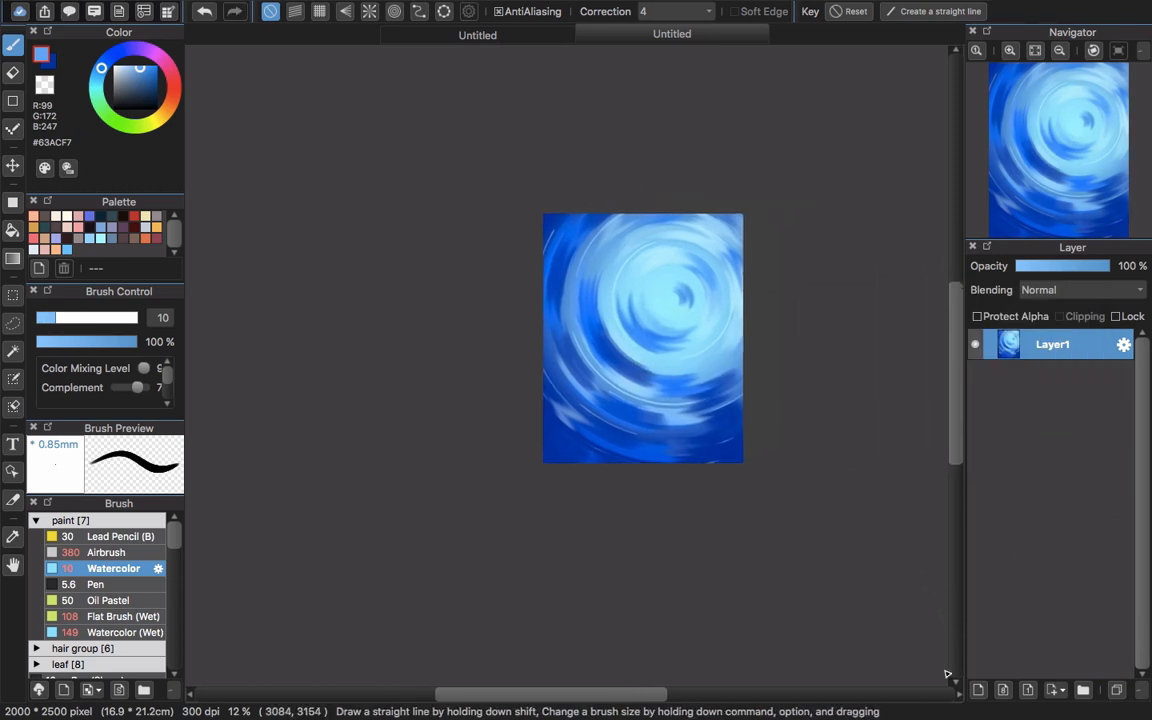
left_click(978, 690)
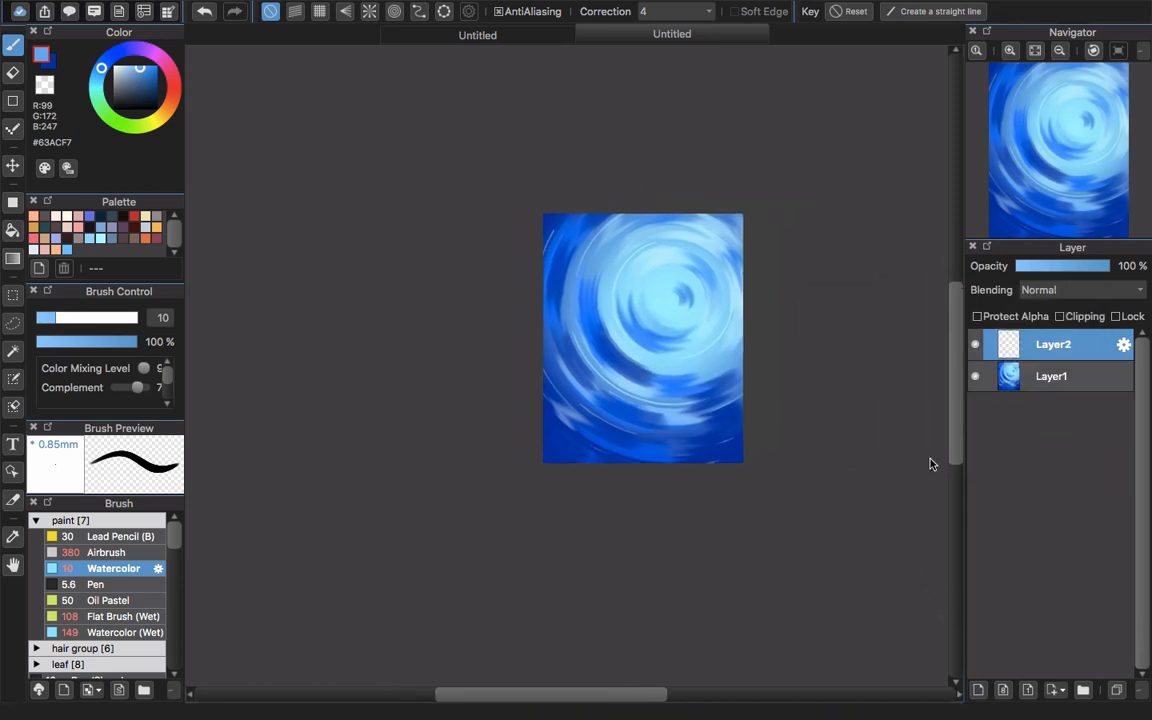
left_click(1069, 291)
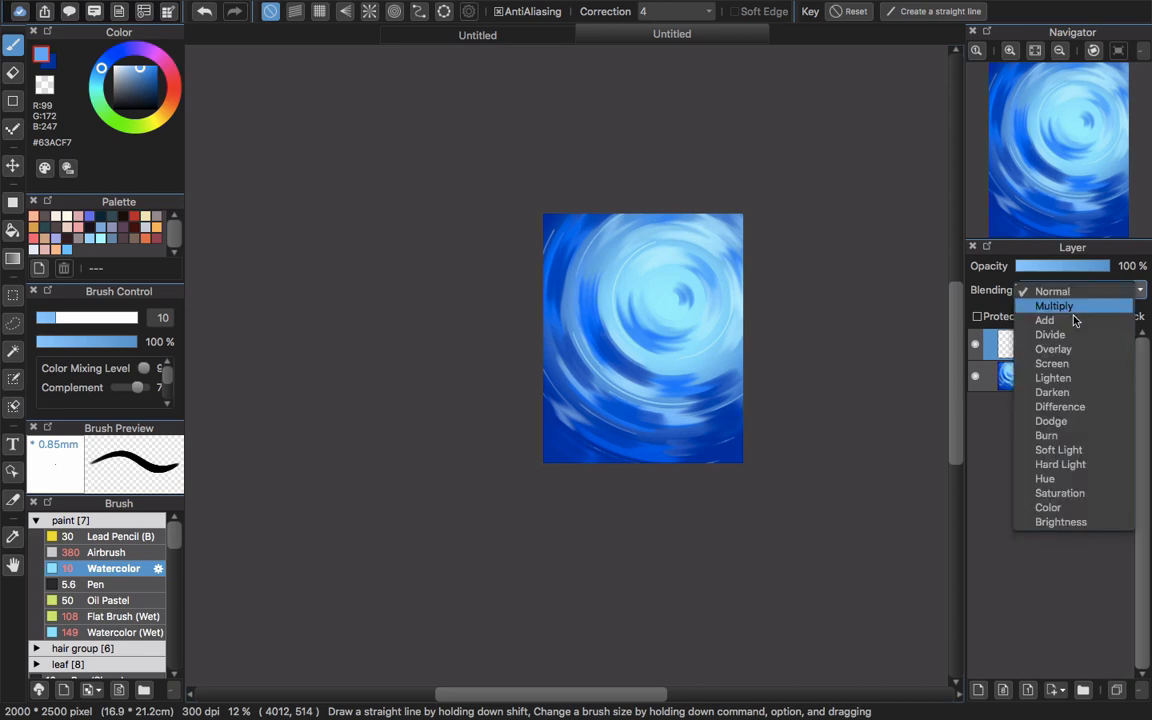
left_click(1083, 380)
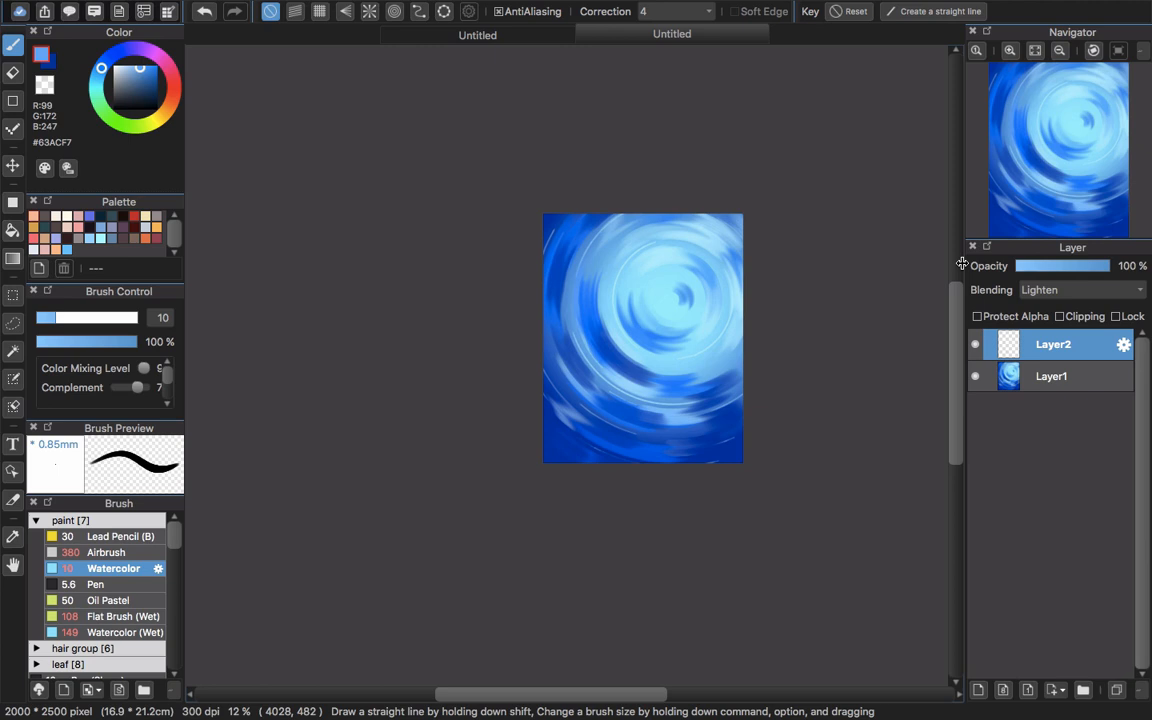
Fill Layer2 with a linear Foreground-Transparent gradient in light purple #E495FF, fading downward from the canvas's upper edge.
mouse_move(126, 54)
left_mouse_down()
mouse_move(141, 49)
mouse_move(131, 67)
left_mouse_up()
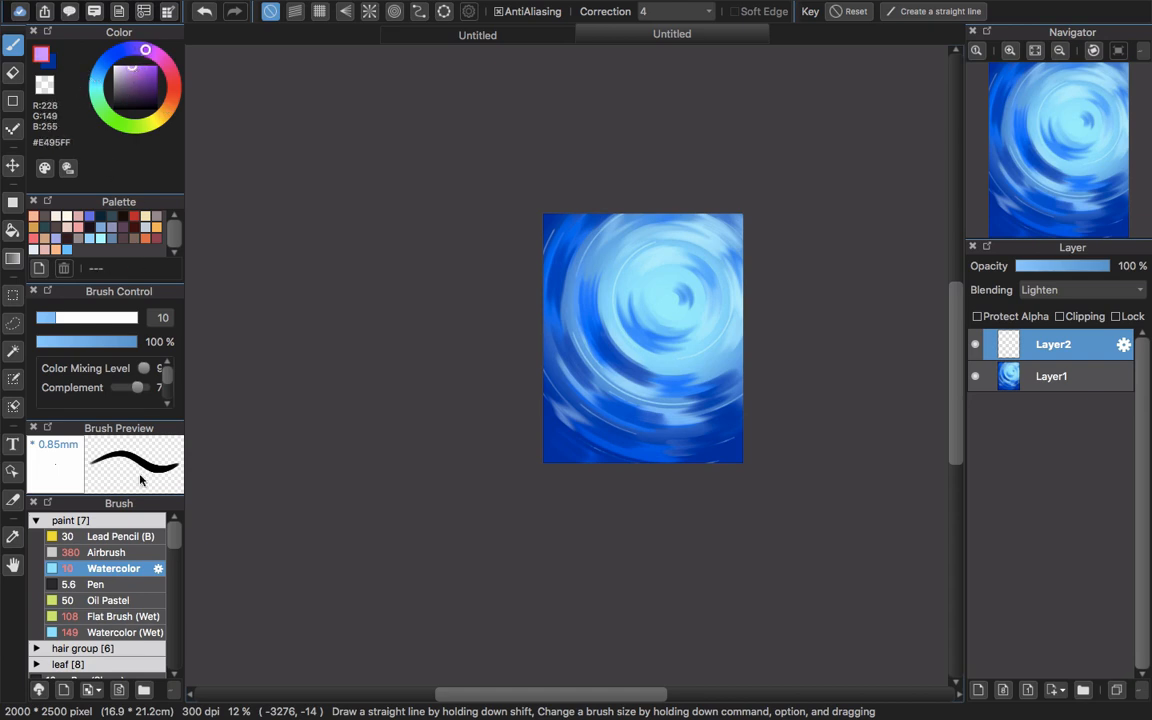
left_click(12, 258)
left_click(368, 11)
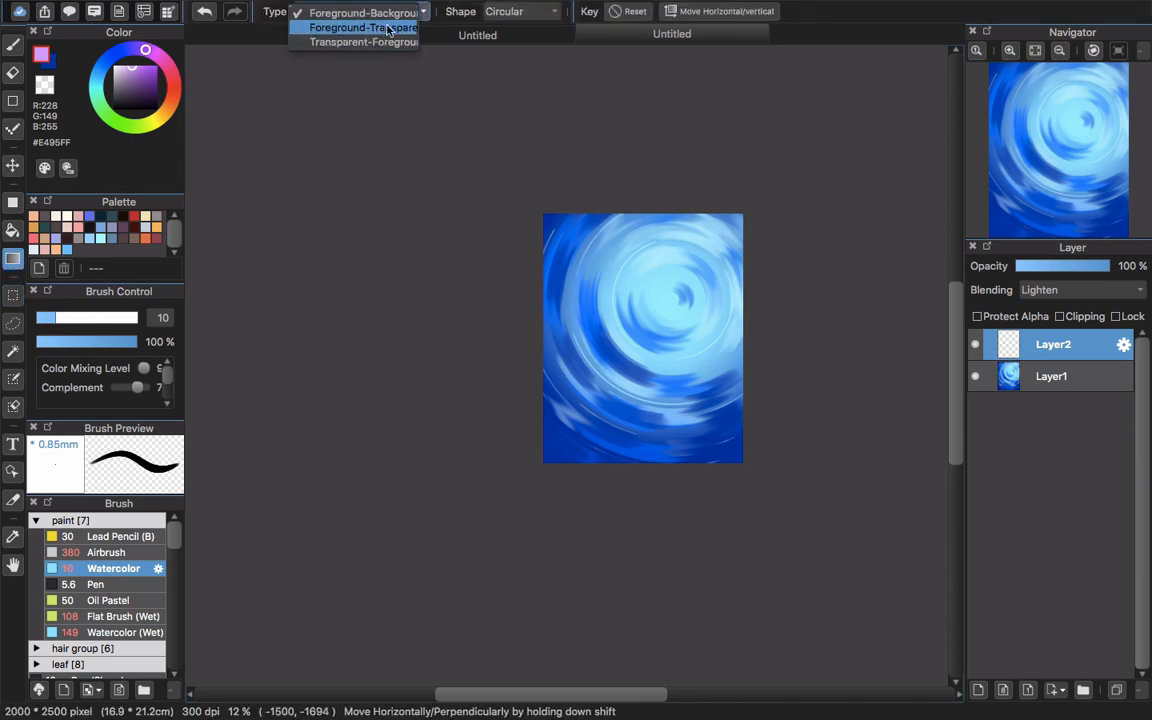
left_click(388, 28)
left_click(509, 12)
left_click(510, 13)
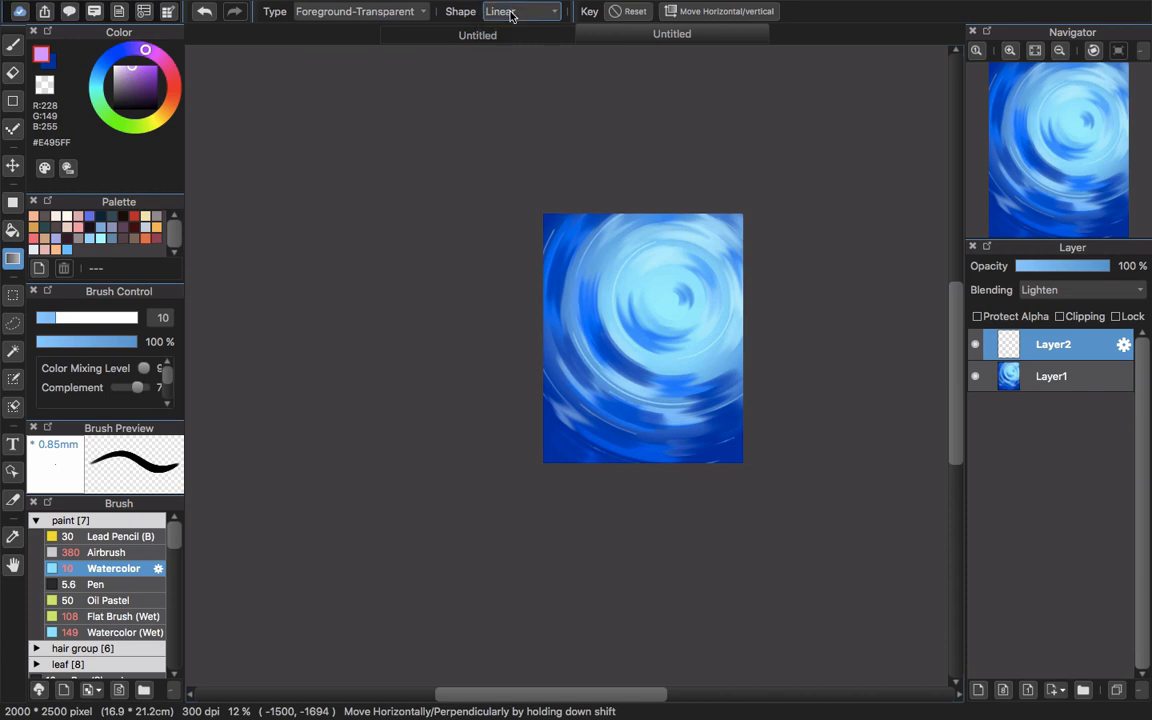
left_click_drag(657, 186, 656, 421)
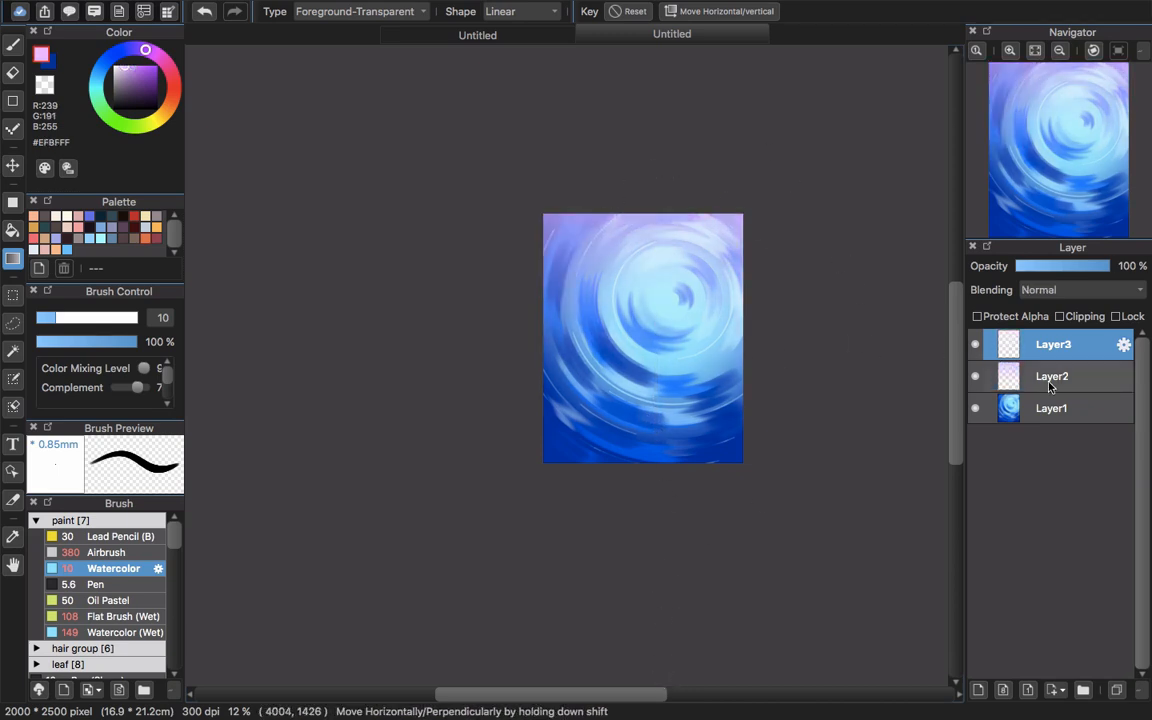
Lower Layer2's opacity to 59% and set Layer3's blending mode to Add.
left_click(1053, 381)
left_click(1090, 268)
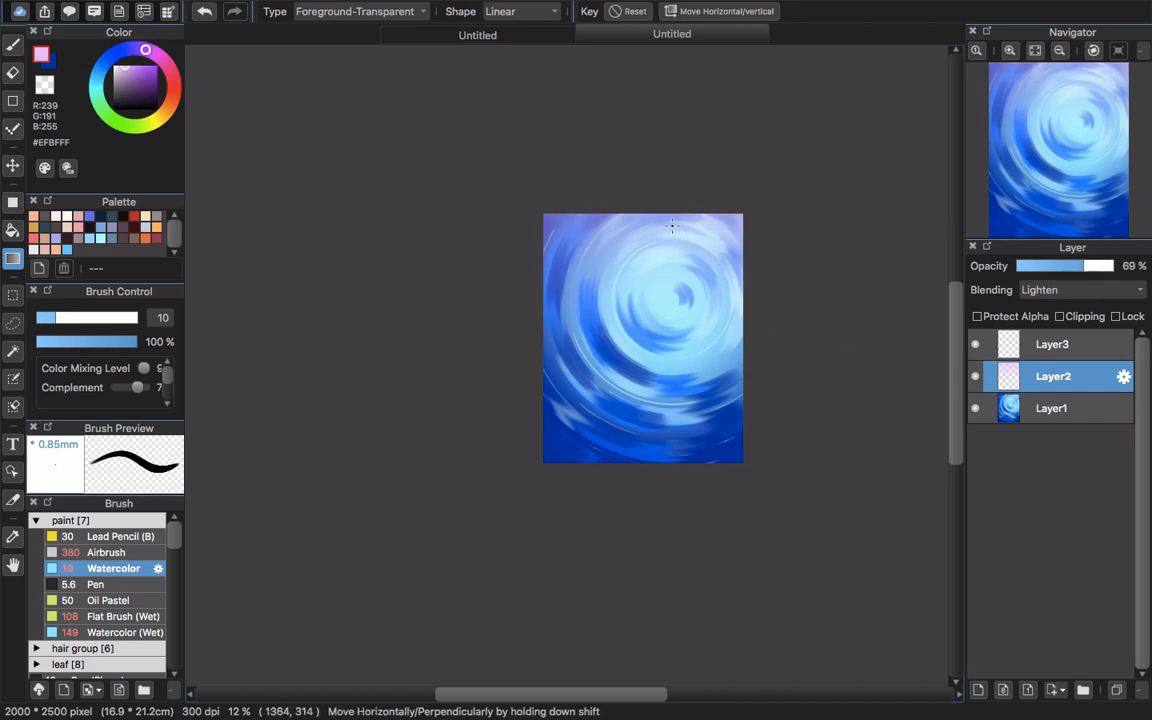
key("alt+bracketright")
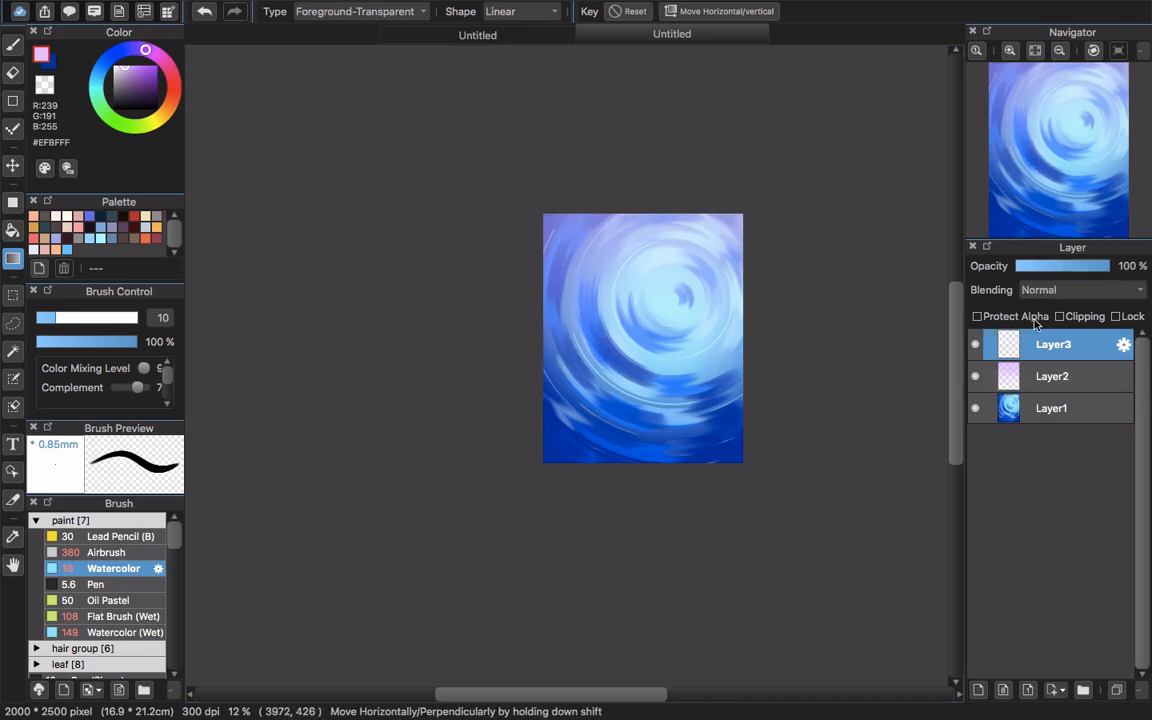
left_click(1070, 291)
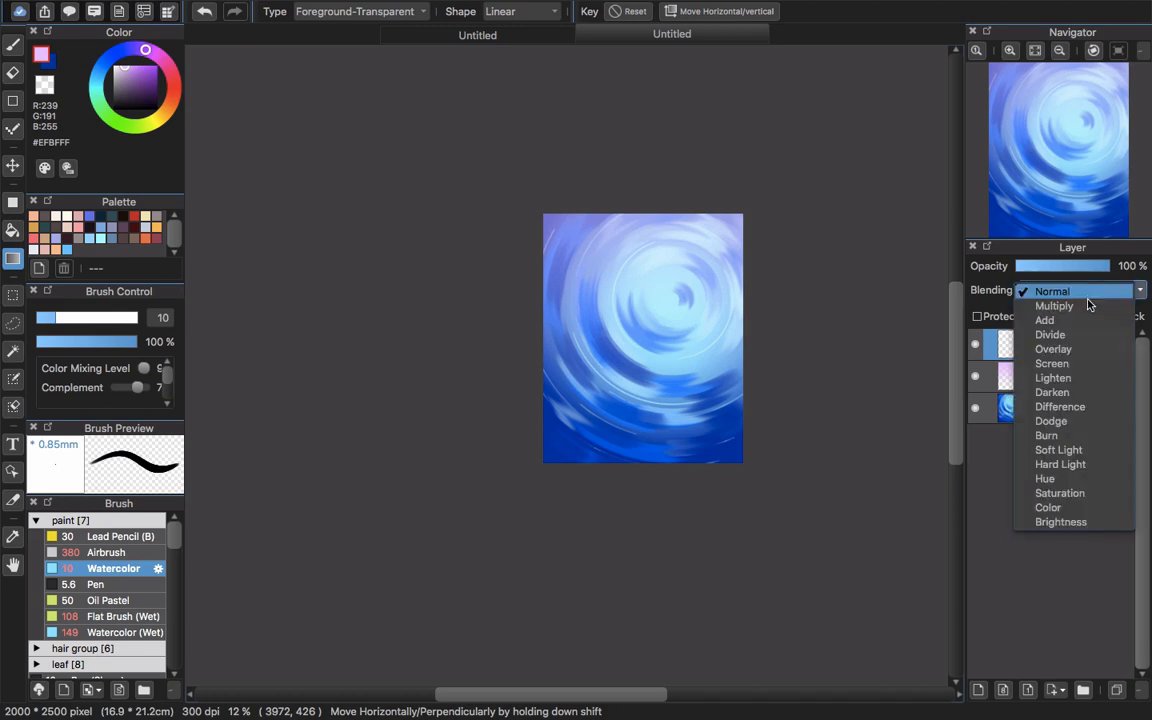
left_click(1090, 319)
mouse_move(1059, 190)
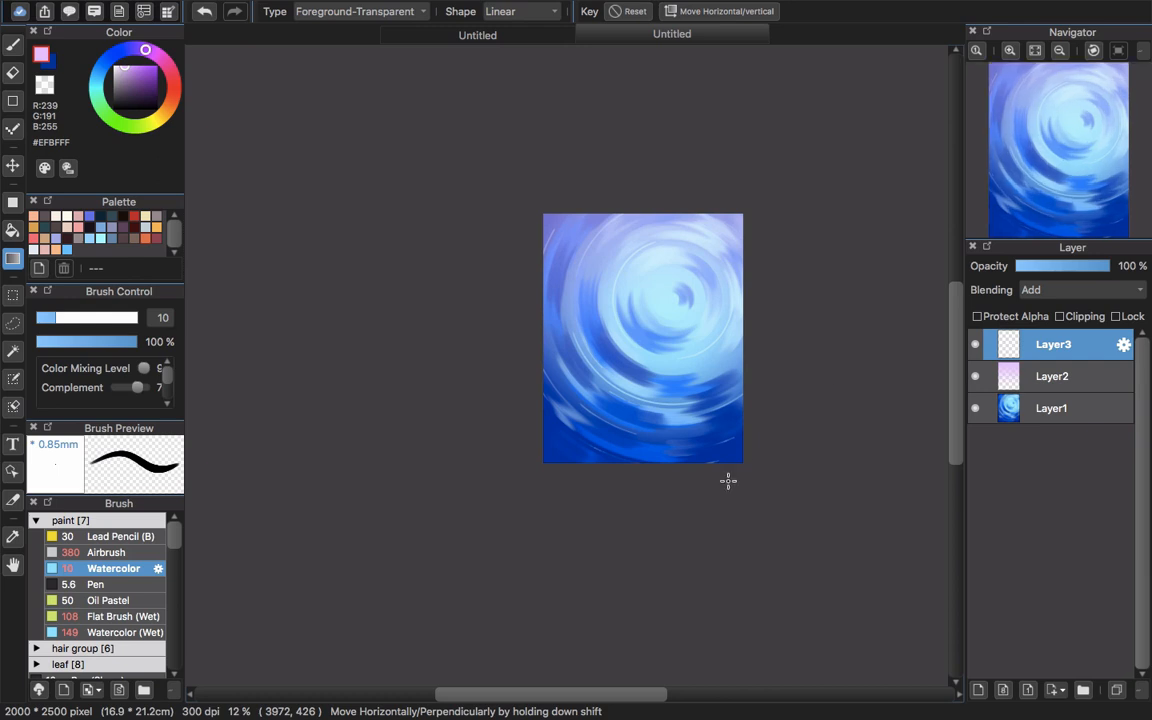
Set up the Airbrush with pale blue #D1F6FF and turn on the concentric snap for painting on Layer3.
scroll(712, 275, "up", 5)
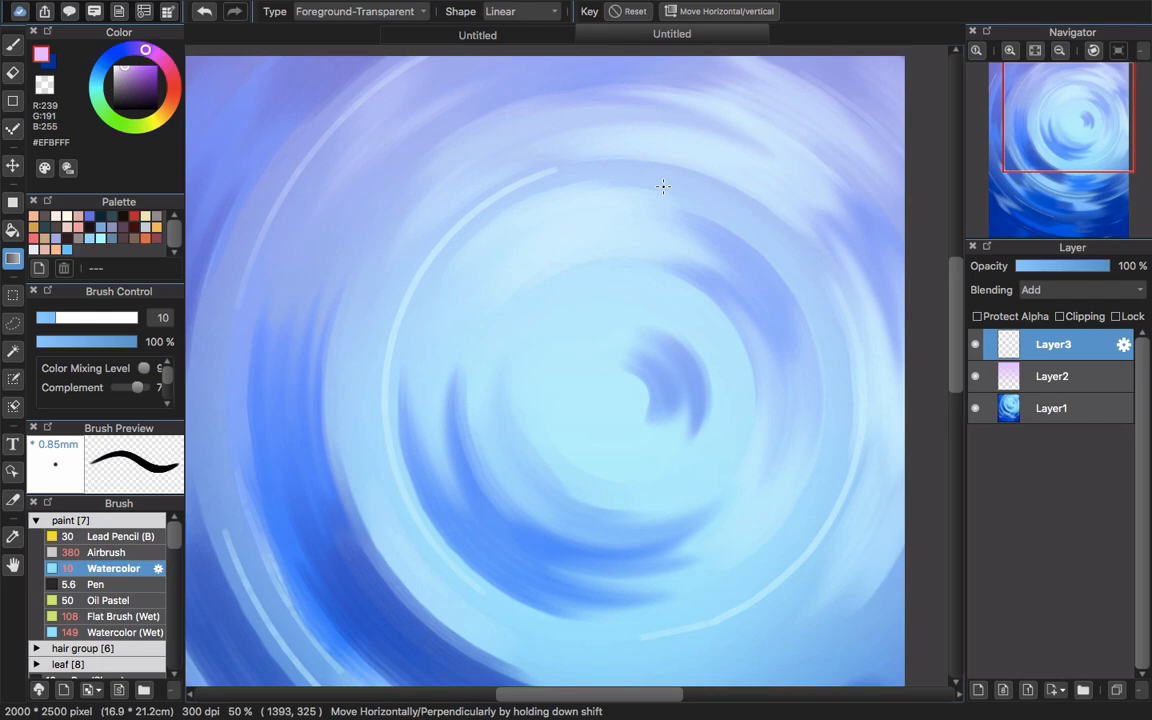
scroll(622, 410, "down", 3)
scroll(632, 368, "up", 1)
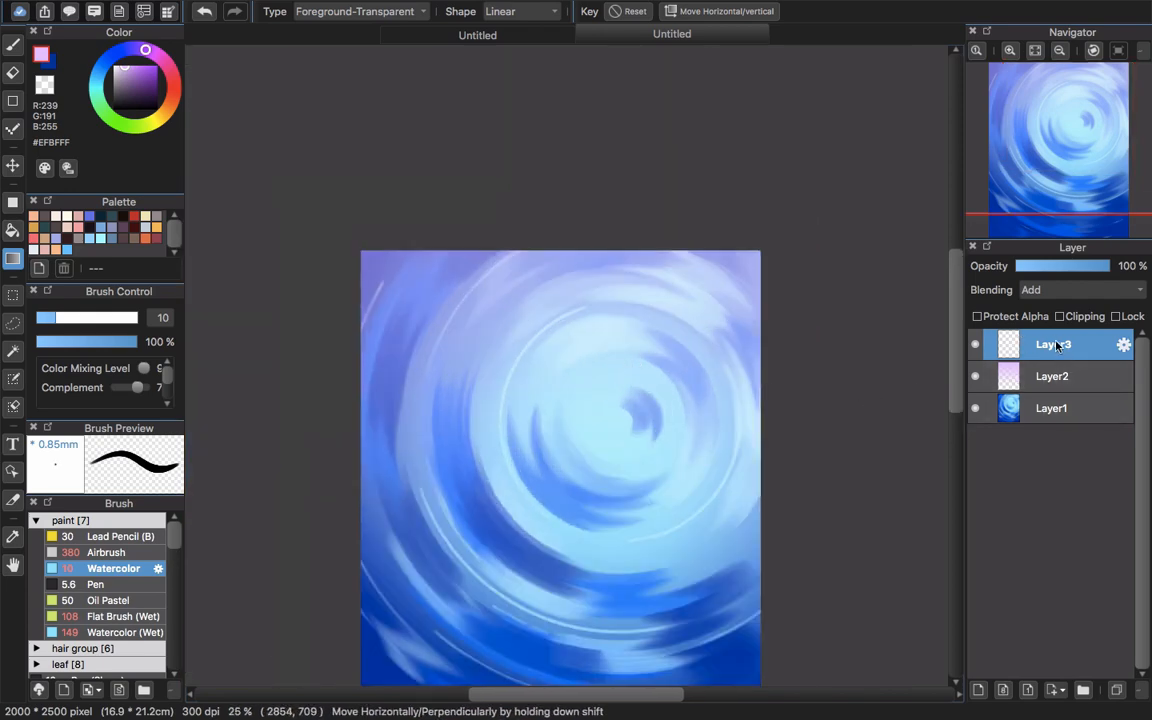
key("b")
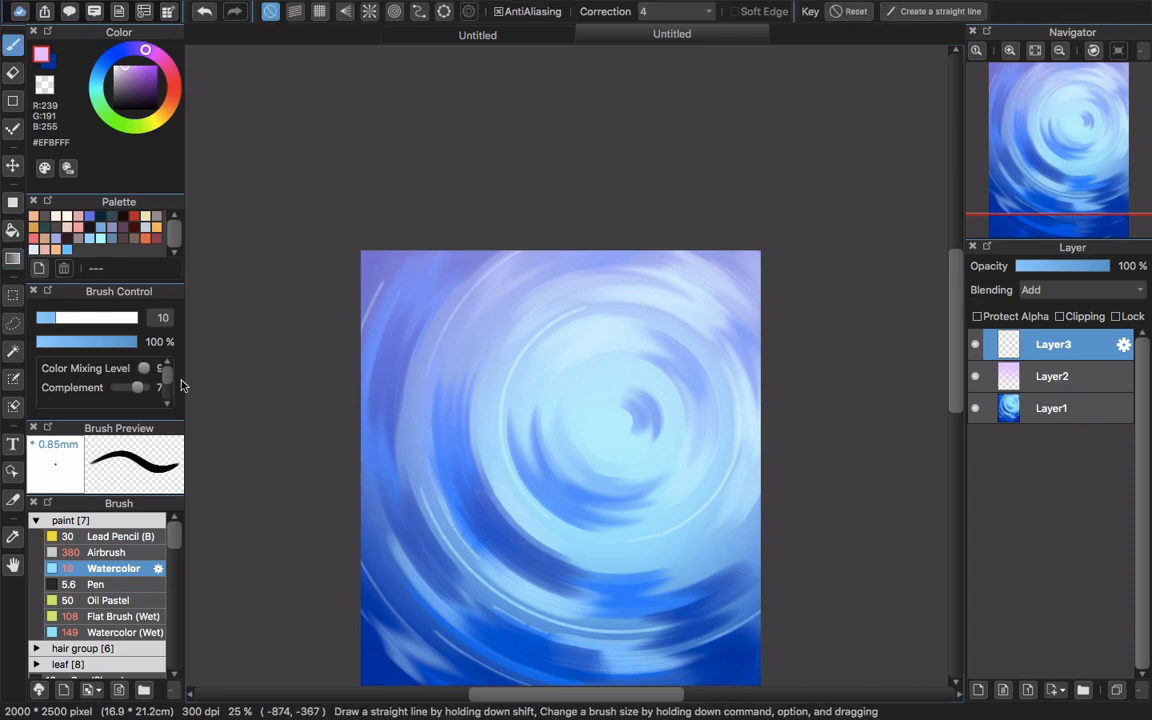
left_click(158, 553)
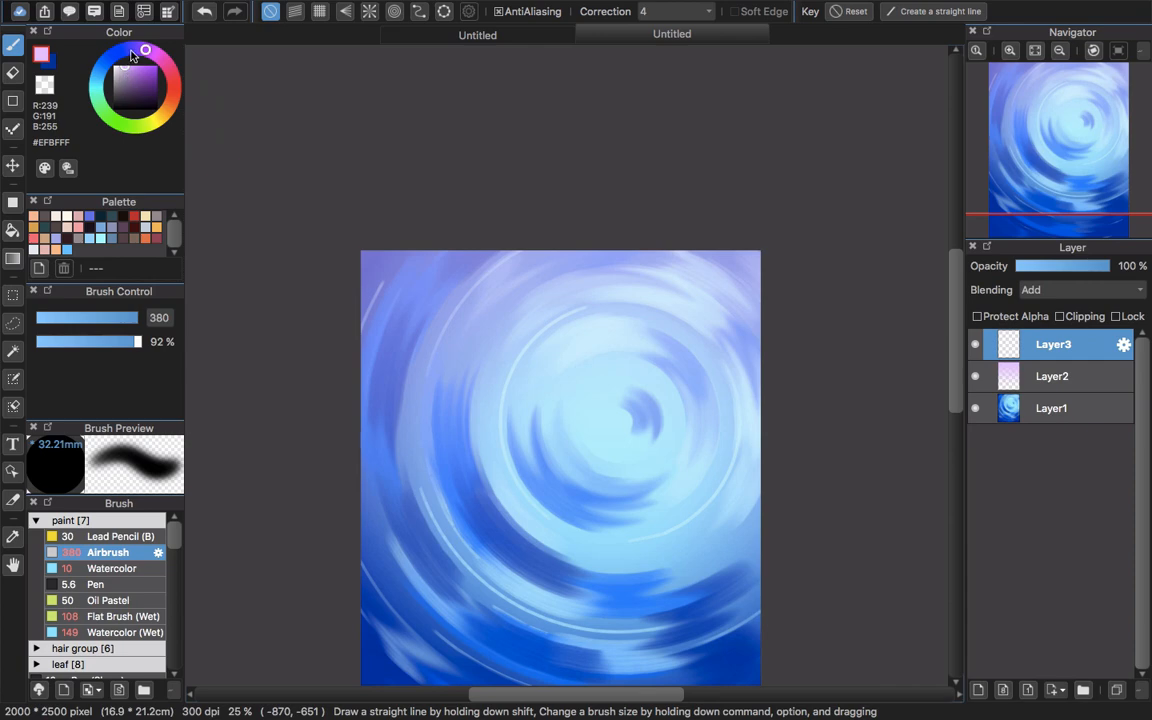
mouse_move(131, 51)
left_mouse_down()
mouse_move(98, 91)
mouse_move(121, 59)
left_mouse_up()
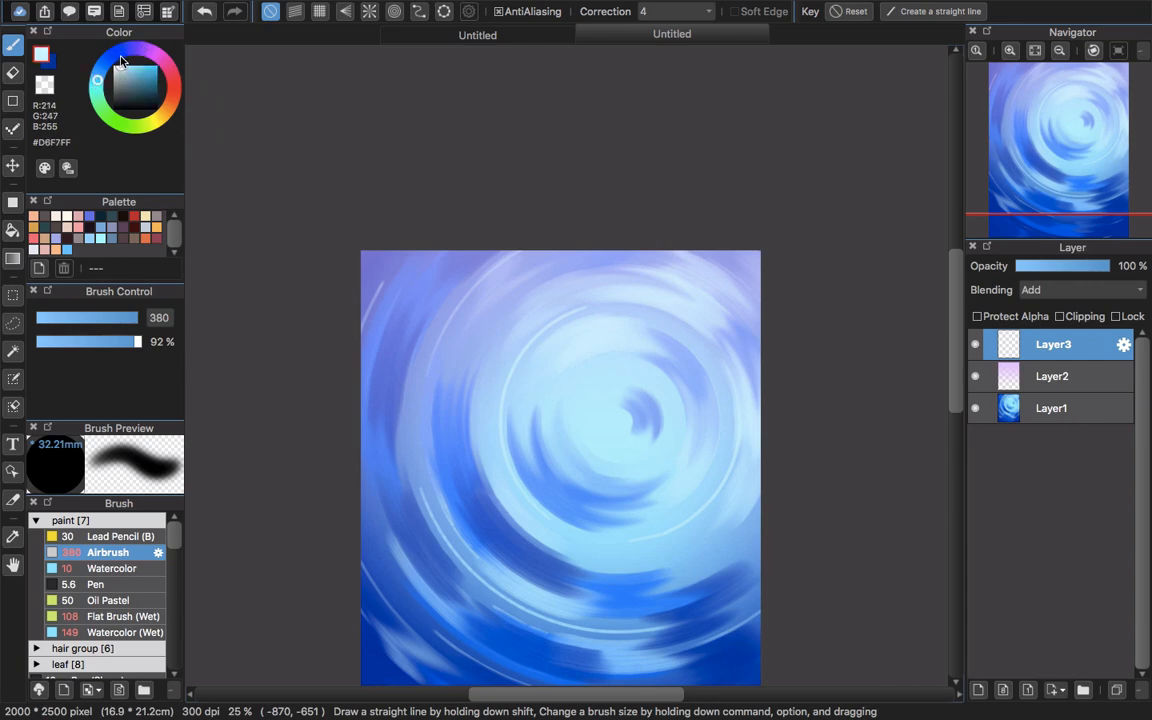
left_click(394, 11)
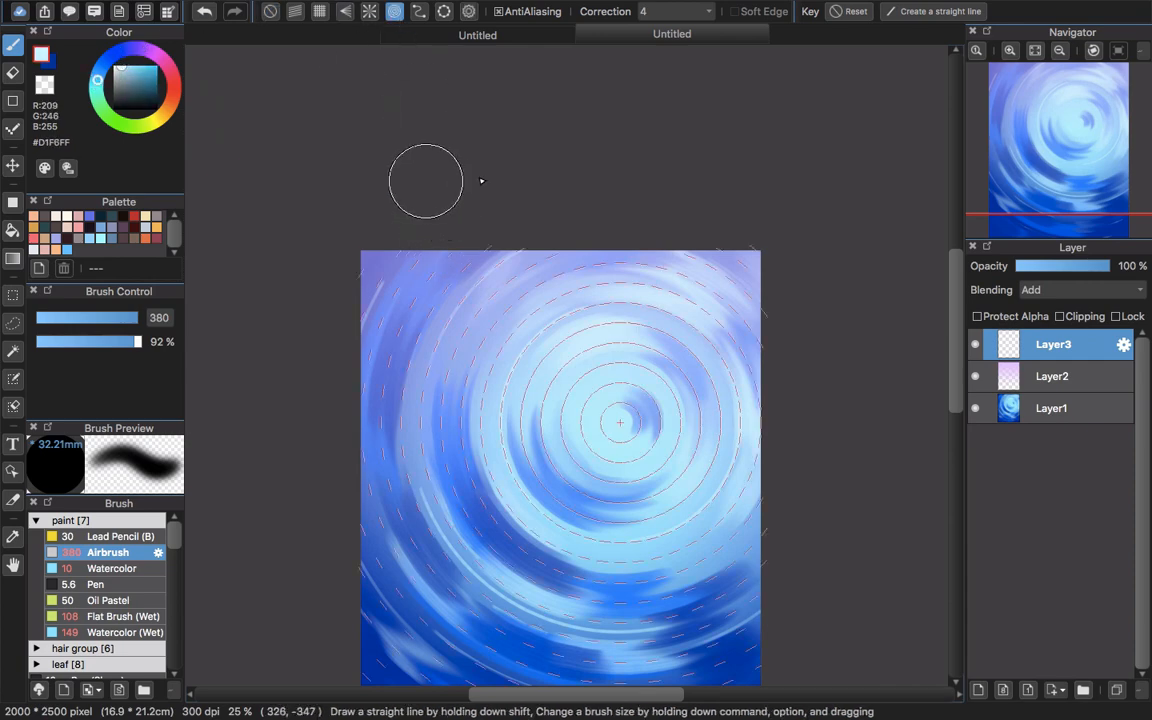
Airbrush short glowing highlights at size 198 along several rings around the swirl's centre, redoing the first stroke.
mouse_move(726, 342)
left_mouse_down()
mouse_move(671, 293)
mouse_move(725, 331)
mouse_move(542, 386)
left_mouse_up()
key("super+z")
mouse_move(654, 296)
left_mouse_down()
mouse_move(699, 318)
mouse_move(707, 304)
mouse_move(730, 345)
left_mouse_up()
left_click_drag(742, 435, 702, 524)
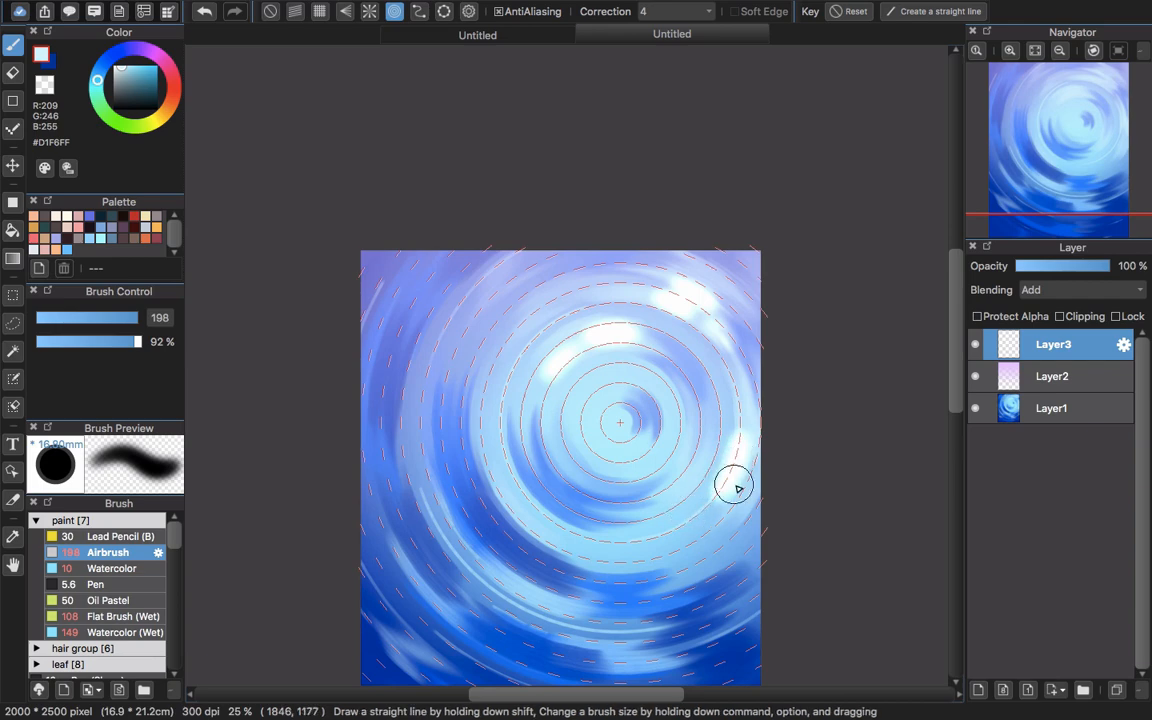
left_click_drag(738, 487, 708, 525)
scroll(598, 581, "left", 5)
scroll(598, 581, "down", 3)
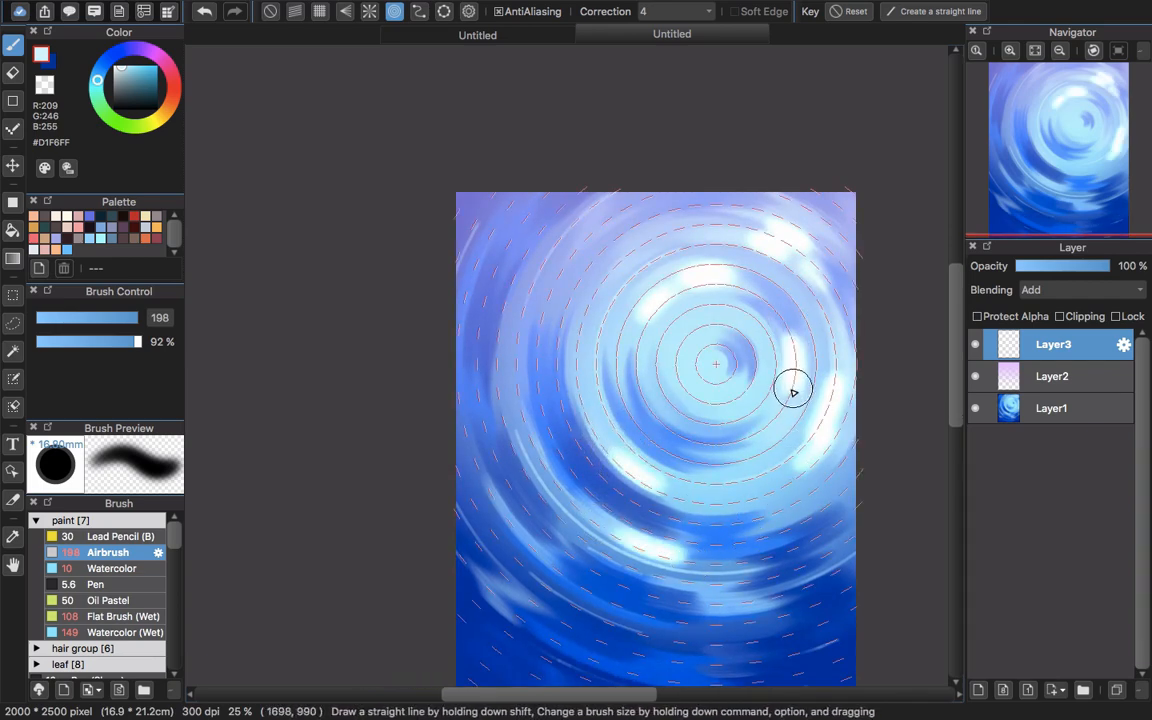
left_click_drag(630, 250, 702, 229)
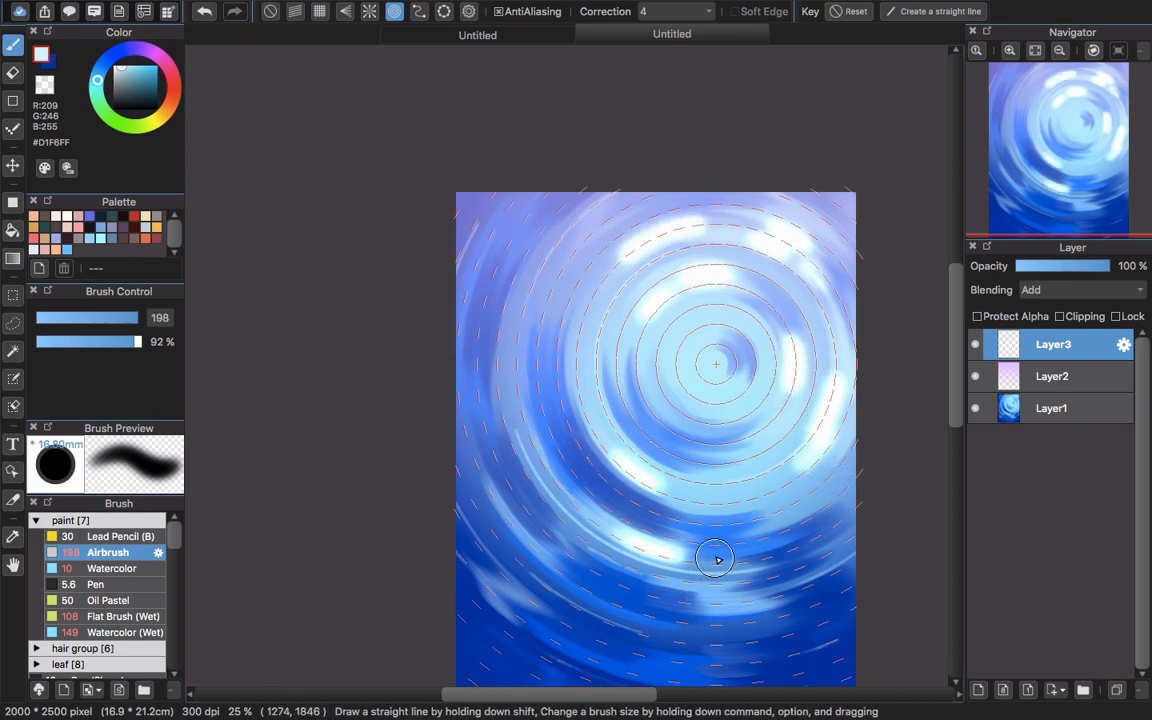
Blend Layer3's highlights along the rings with the Smudge brush at size 241, and turn the concentric snap off.
left_click_drag(174, 530, 172, 590)
left_click(90, 554)
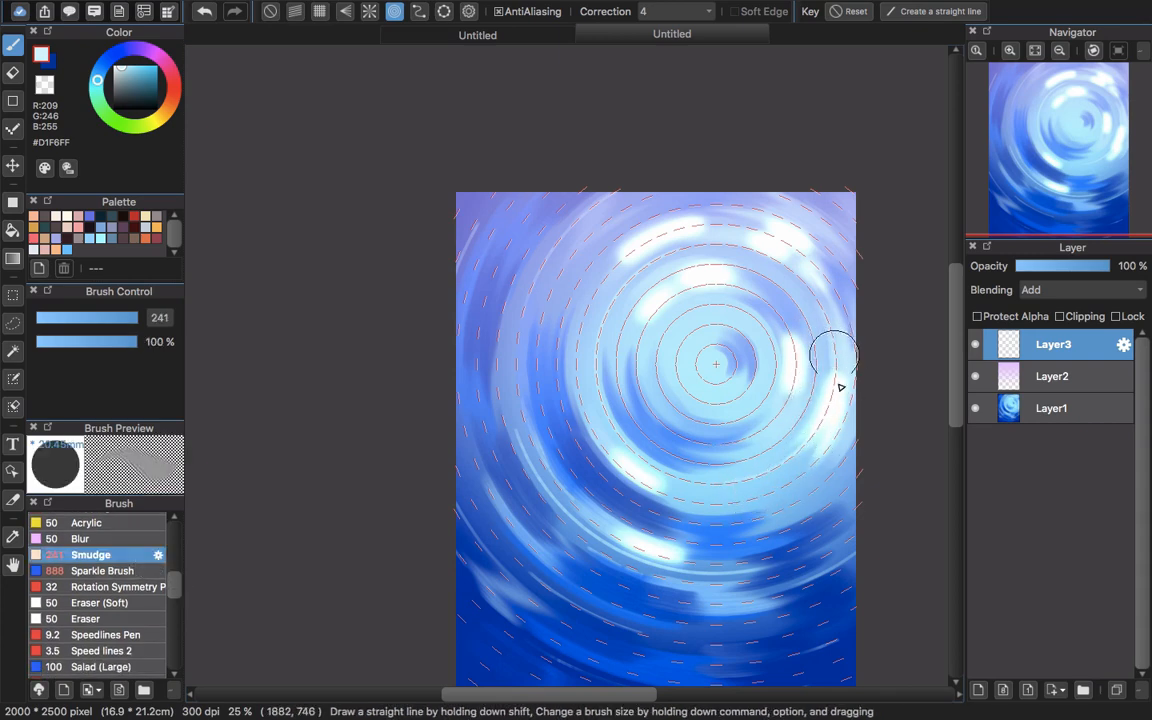
mouse_move(846, 328)
left_mouse_down()
mouse_move(654, 331)
mouse_move(631, 500)
mouse_move(597, 524)
mouse_move(734, 565)
mouse_move(660, 551)
mouse_move(802, 545)
left_mouse_up()
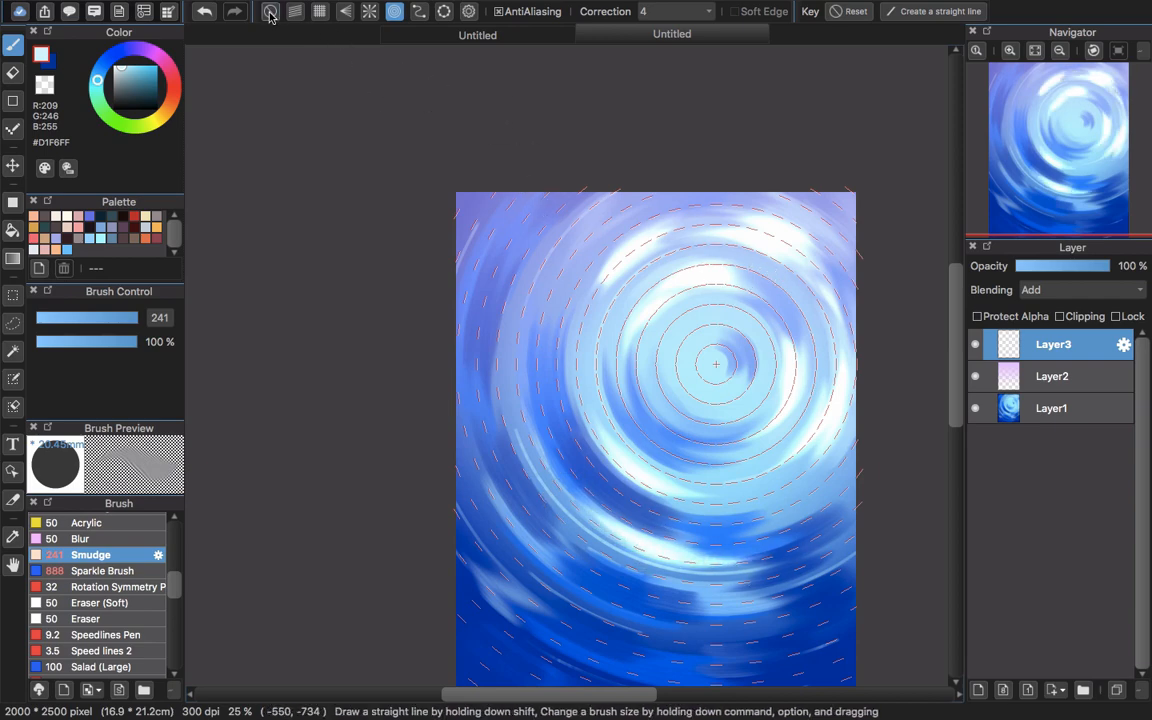
left_click(269, 12)
scroll(761, 411, "down", 5)
scroll(776, 411, "up", 2)
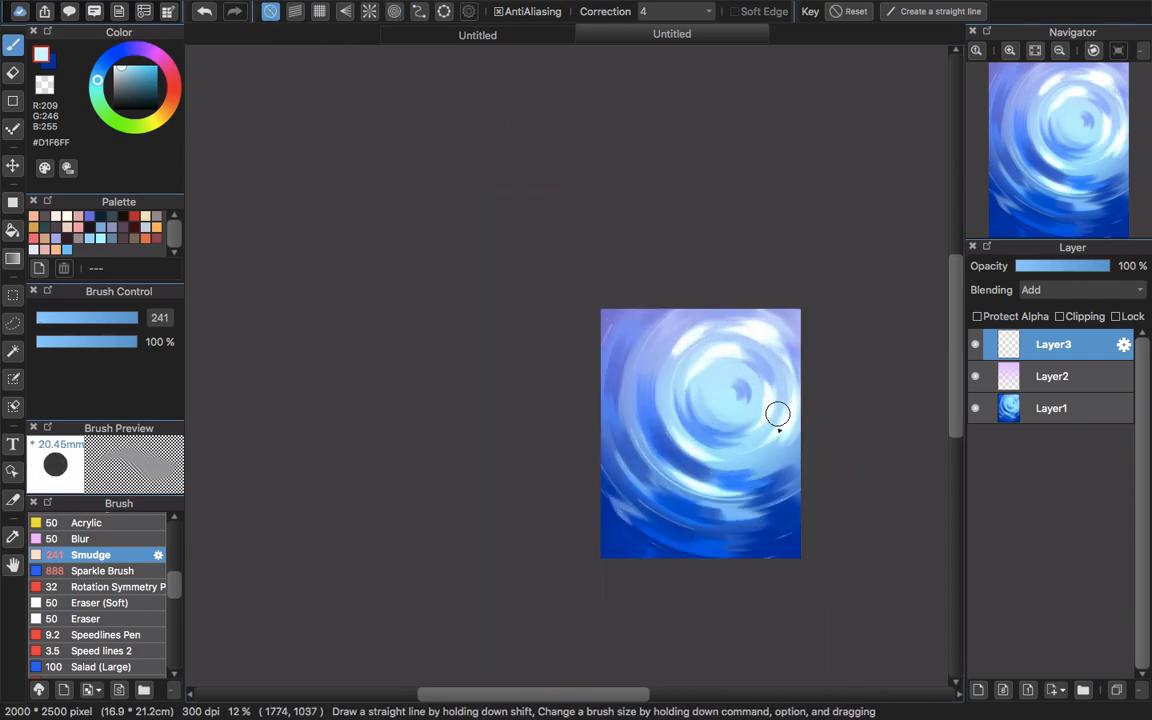
left_click_drag(788, 515, 777, 398)
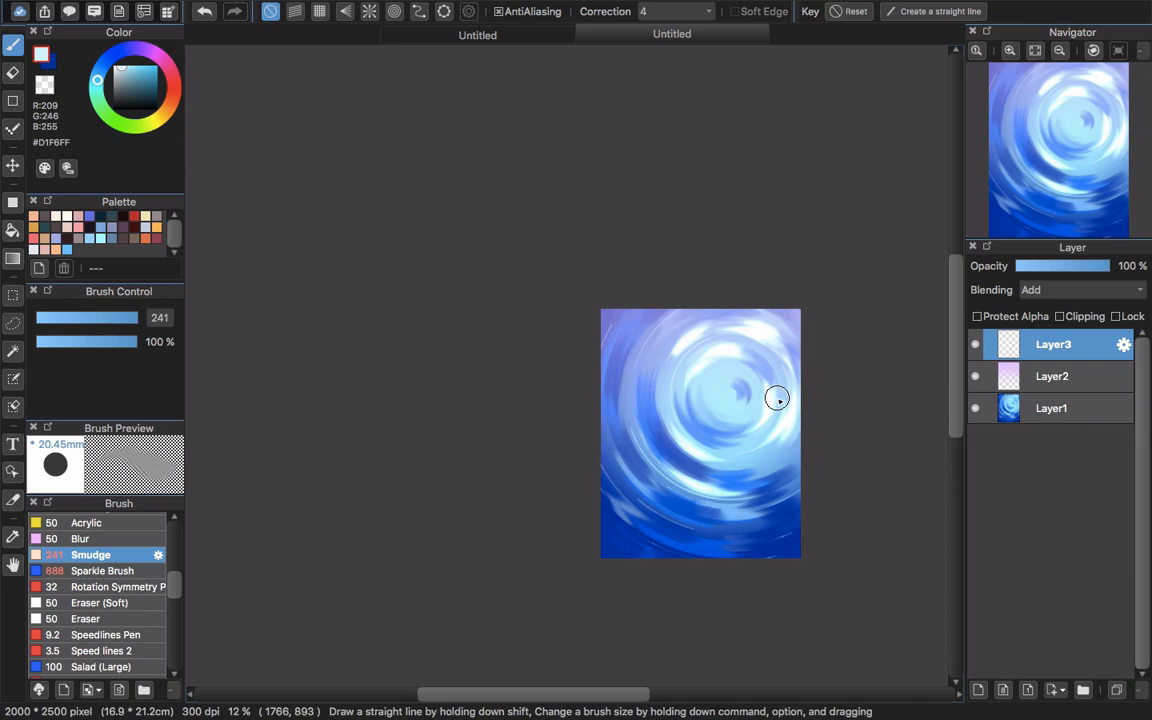
scroll(776, 402, "up", 1)
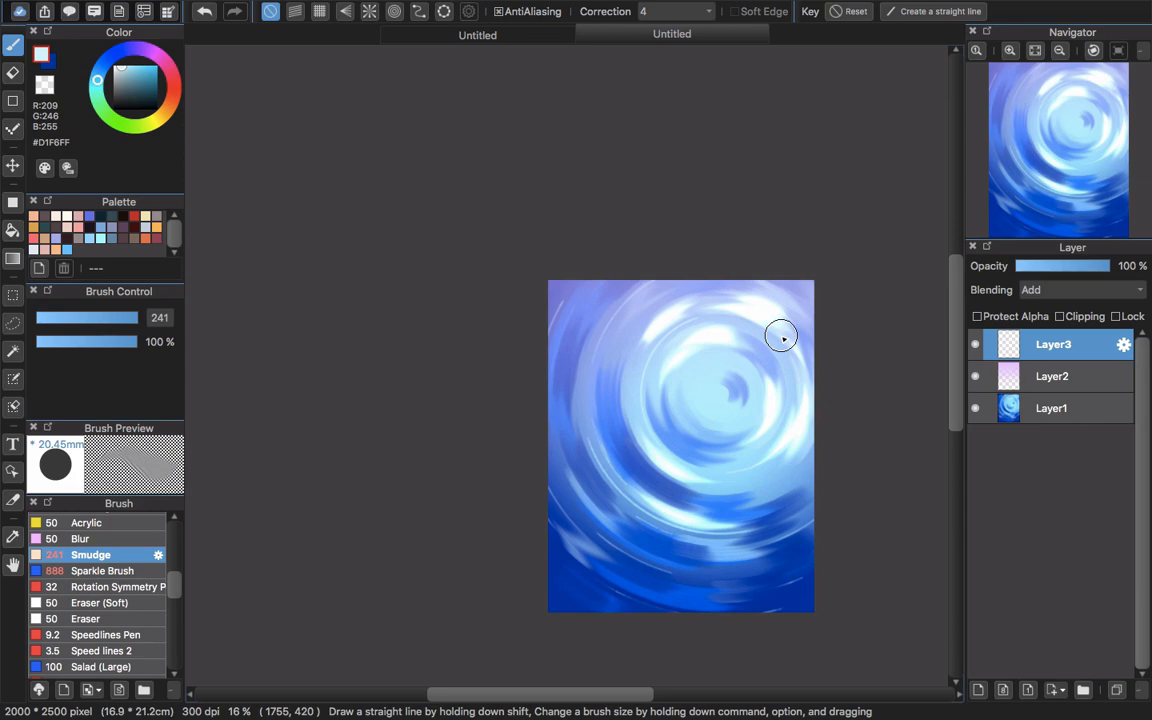
Add a new layer between Layer2 and Layer3 and set its blending mode to Darken.
left_click(1075, 377)
left_click(979, 690)
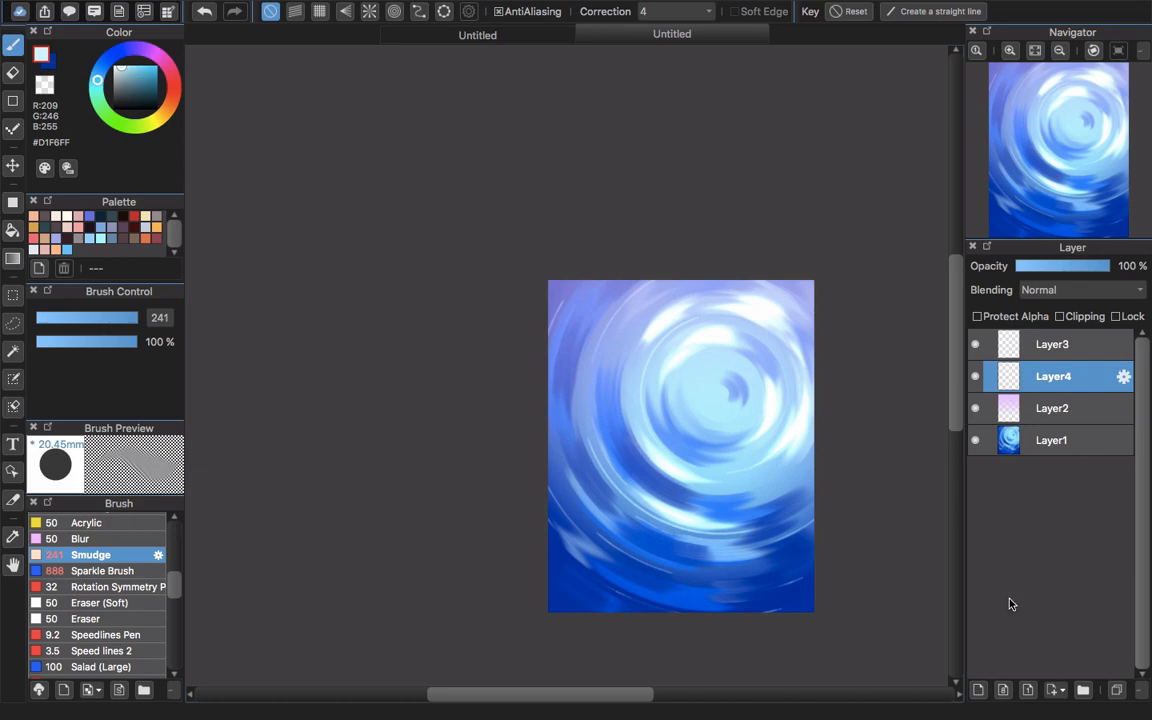
left_click(1040, 350)
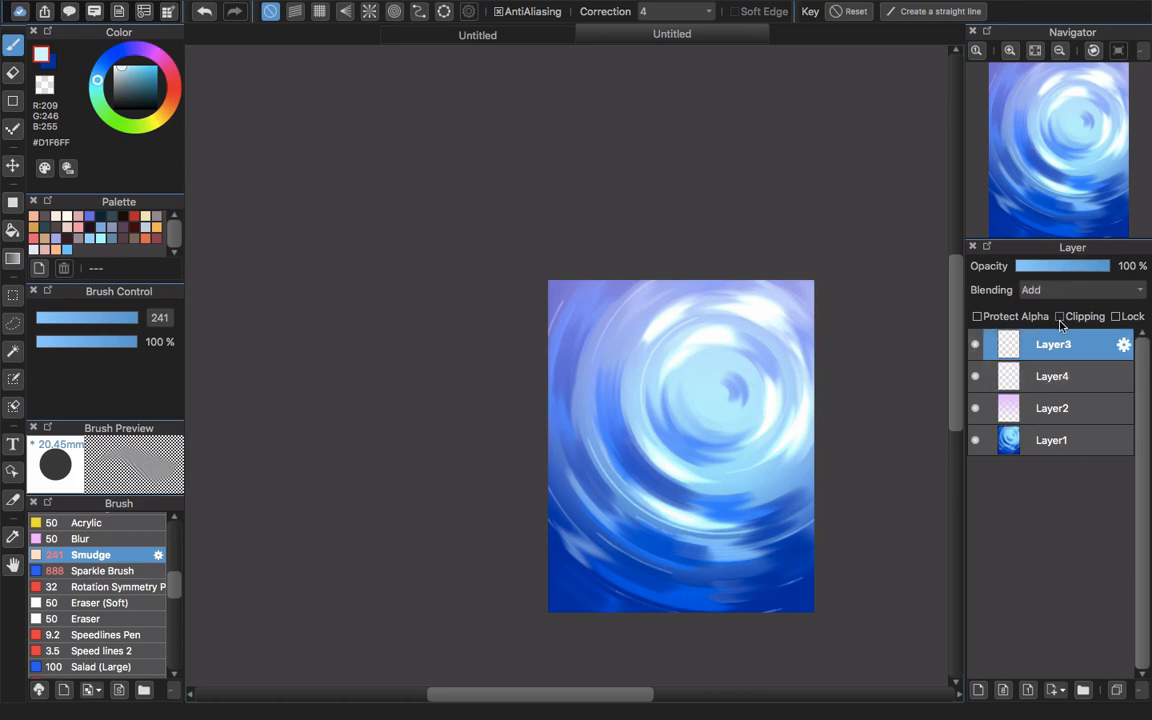
left_click(1056, 413)
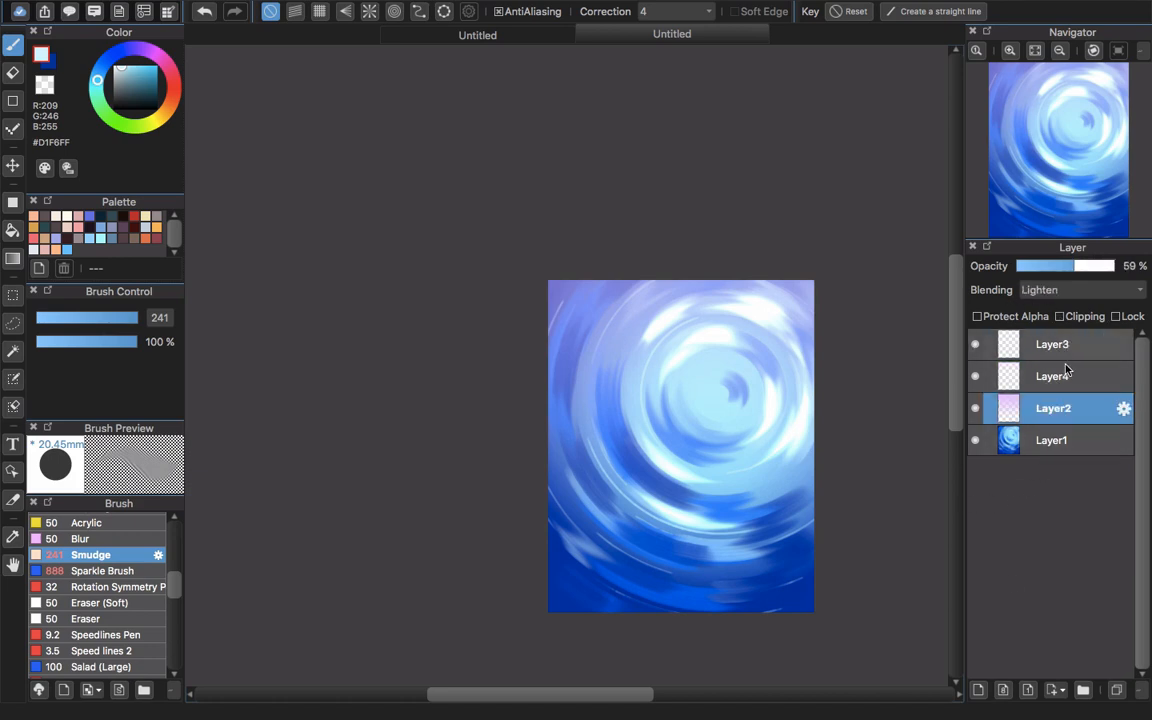
left_click(1050, 380)
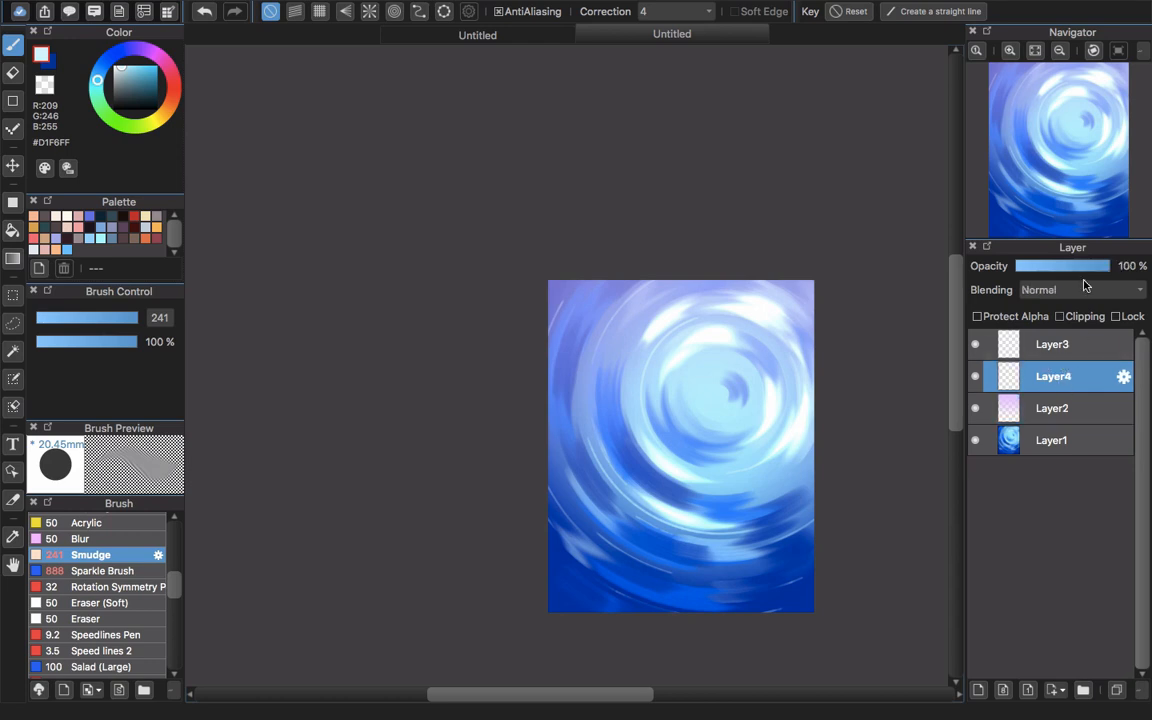
left_click(1068, 289)
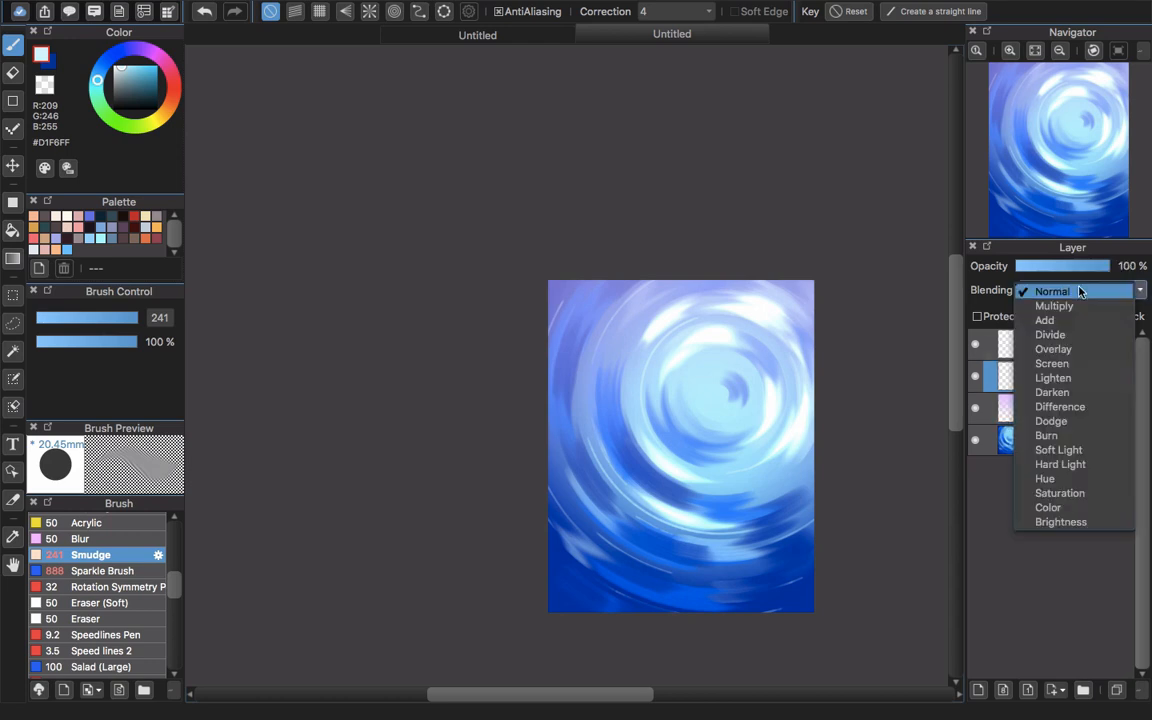
left_click(1062, 406)
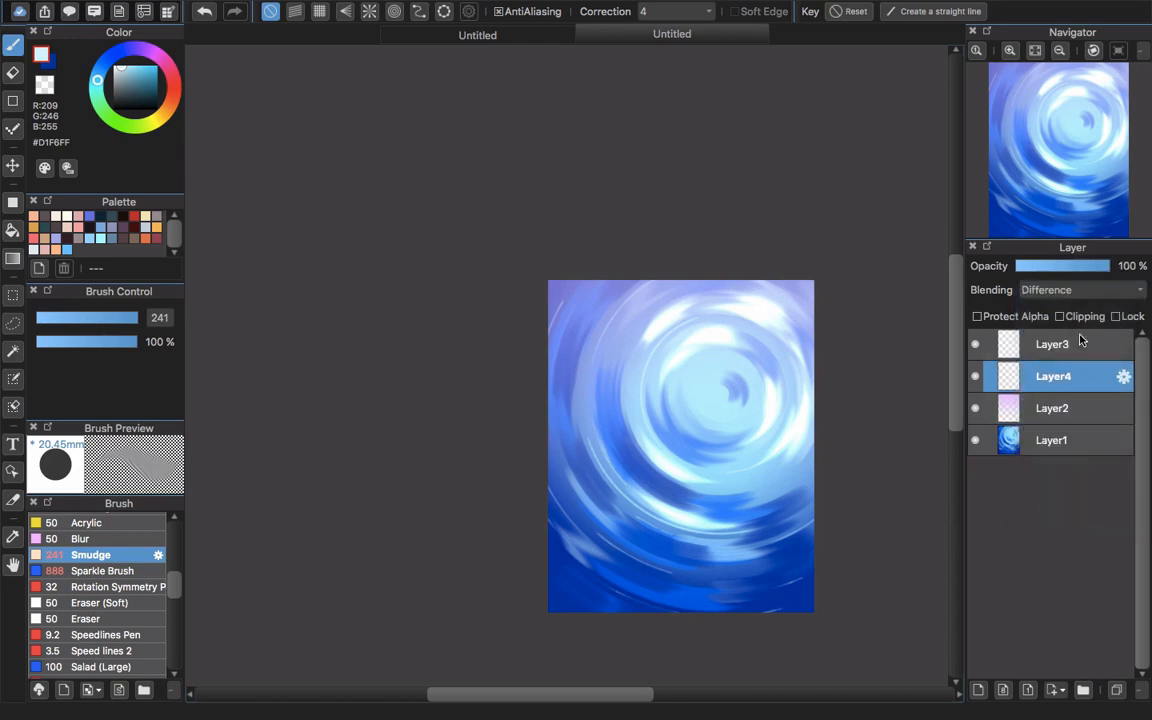
left_click(1080, 290)
left_click(1052, 277)
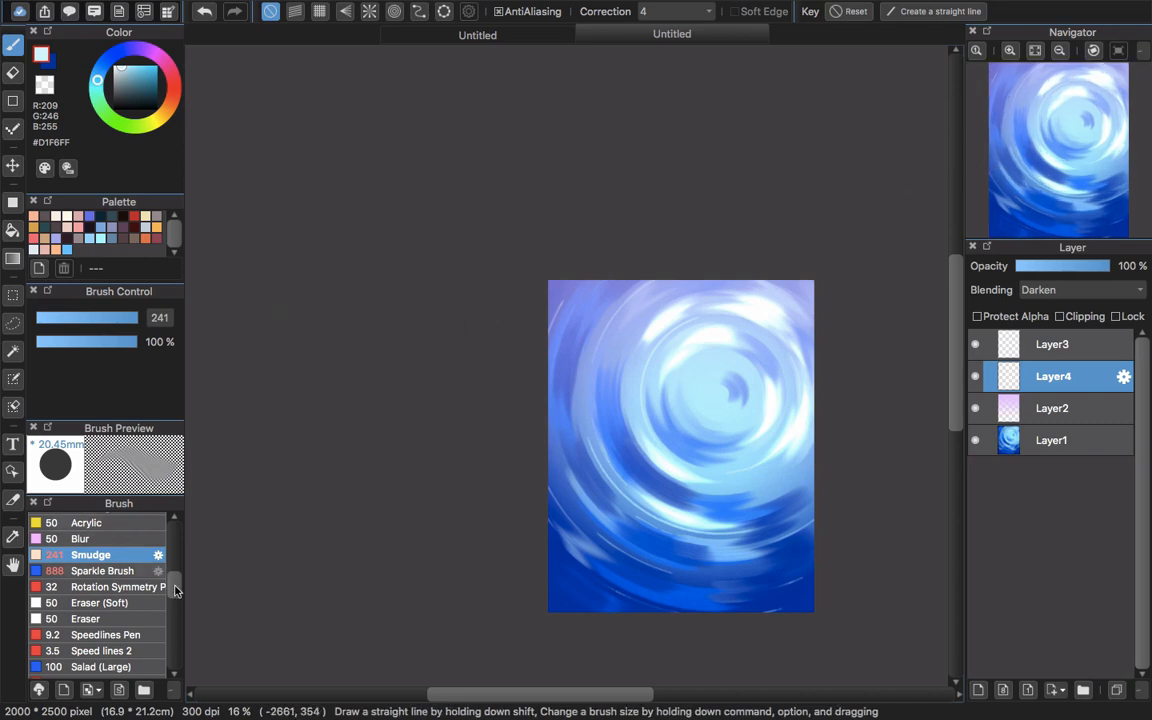
Shade Layer4 around the swirl with large soft Airbrush strokes in dark blue #1727A1, undoing a stroke that does not fit.
left_click_drag(175, 590, 175, 515)
left_click(121, 553)
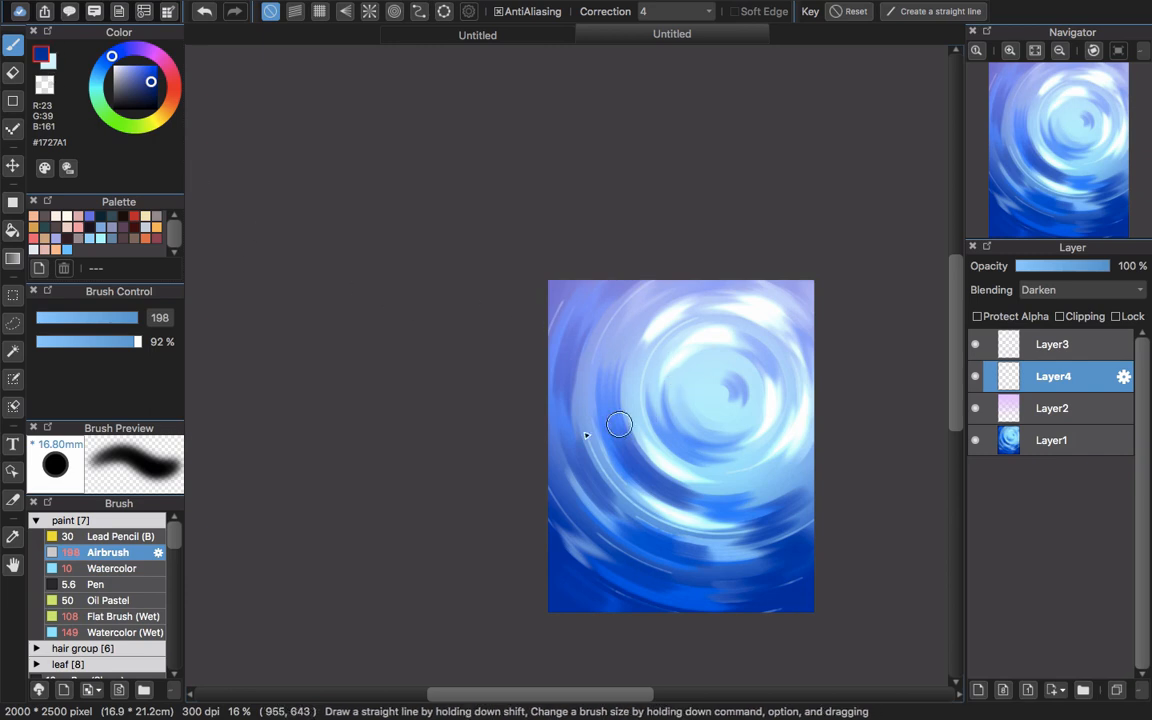
mouse_move(612, 424)
left_mouse_down()
mouse_move(651, 442)
mouse_move(834, 464)
left_mouse_up()
mouse_move(591, 411)
left_mouse_down()
mouse_move(598, 365)
mouse_move(609, 415)
mouse_move(688, 498)
mouse_move(764, 522)
mouse_move(822, 516)
mouse_move(775, 528)
mouse_move(740, 516)
mouse_move(752, 502)
mouse_move(836, 505)
mouse_move(808, 490)
left_mouse_up()
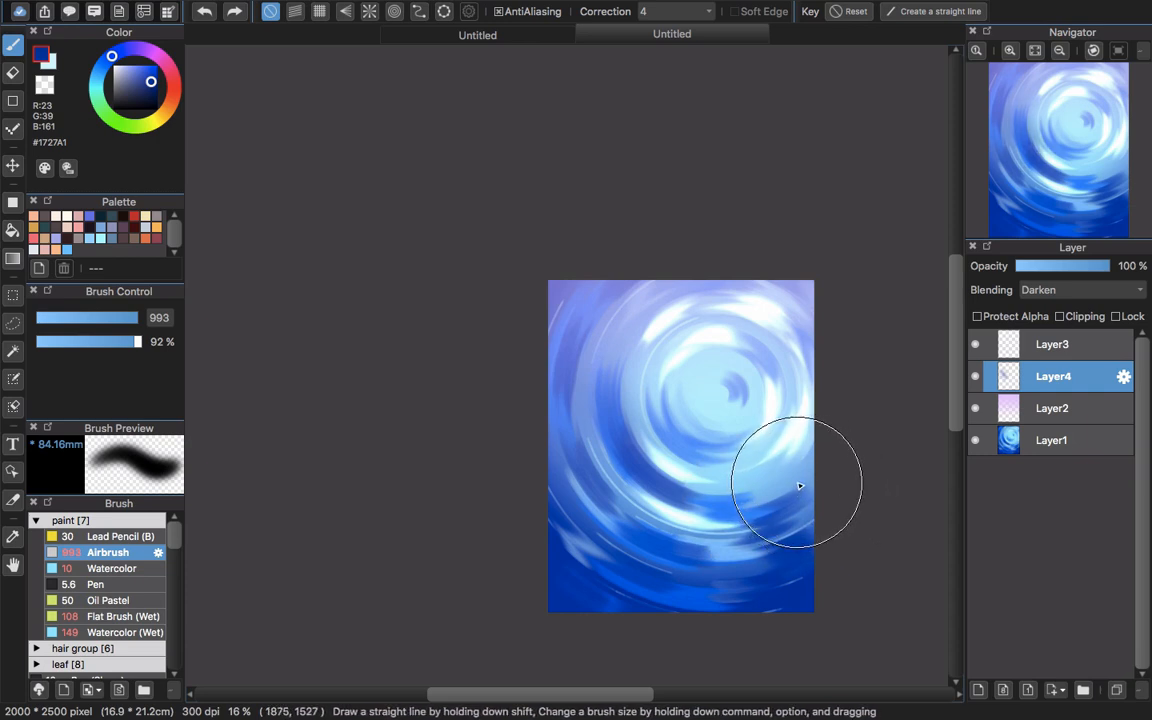
mouse_move(797, 483)
left_mouse_down()
mouse_move(712, 505)
mouse_move(625, 470)
left_mouse_up()
key("super+z")
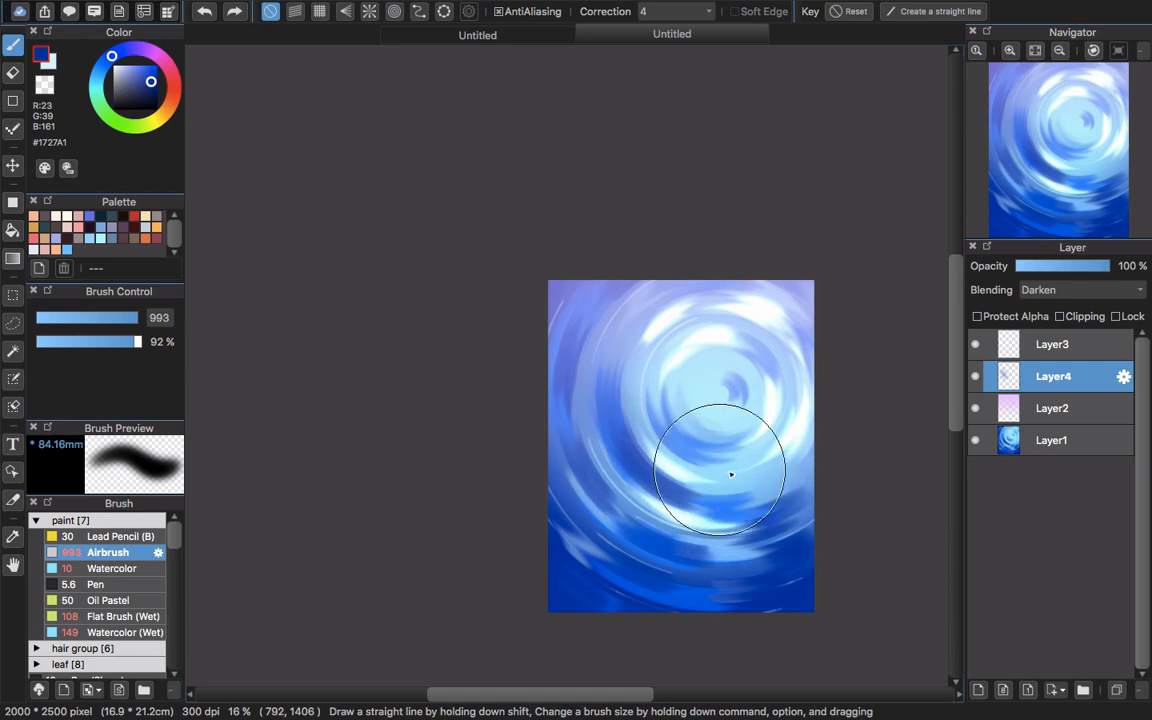
left_click_drag(724, 492, 679, 492)
Deepen Layer4's shading at the swirl's centre, lower rings and outer edge with broad Airbrush strokes in blue #001DAD.
left_click(139, 71)
left_click_drag(606, 384, 664, 453)
key("super+z")
left_click(105, 63)
left_click(146, 83)
mouse_move(606, 482)
left_mouse_down()
mouse_move(697, 502)
mouse_move(762, 465)
left_mouse_up()
left_click(735, 388)
left_click(697, 473, "alt")
left_click(583, 536, "alt")
left_click_drag(577, 492, 572, 408)
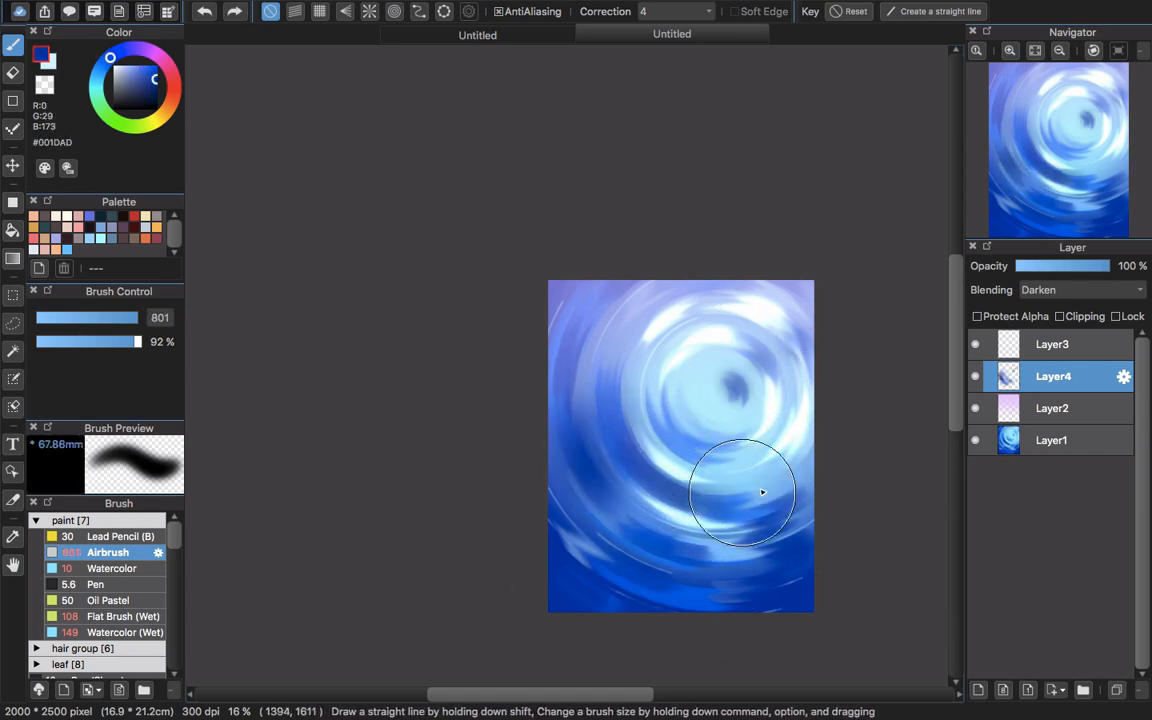
left_click_drag(560, 318, 645, 262)
Fine-tune the layer's colours with the Hue adjustment.
scroll(942, 342, "down", 1)
key("super+u")
mouse_move(1024, 269)
left_mouse_down()
mouse_move(1041, 271)
mouse_move(1014, 270)
left_mouse_up()
mouse_move(1036, 297)
left_mouse_down()
mouse_move(1072, 298)
mouse_move(1049, 325)
left_mouse_up()
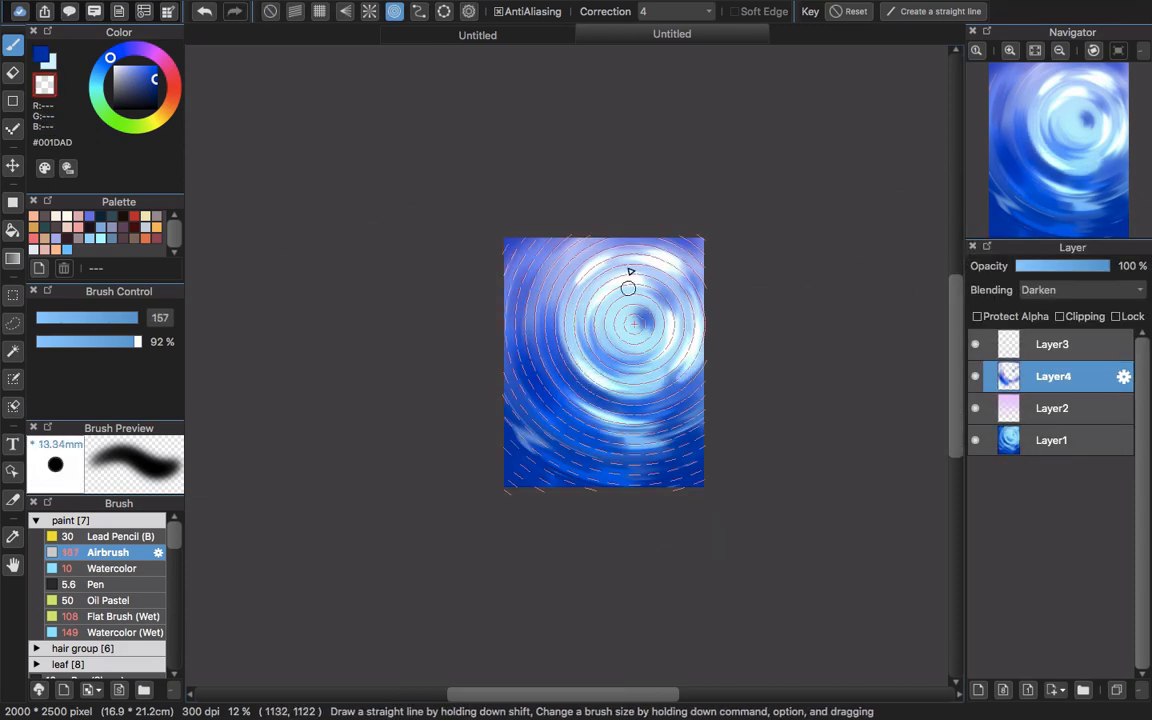
Try erasing some of Layer4's shading along the upper rings with a transparent Airbrush, undo the stroke and turn off the concentric snap.
mouse_move(631, 272)
left_mouse_down()
mouse_move(694, 316)
mouse_move(667, 273)
left_mouse_up()
key("super+z")
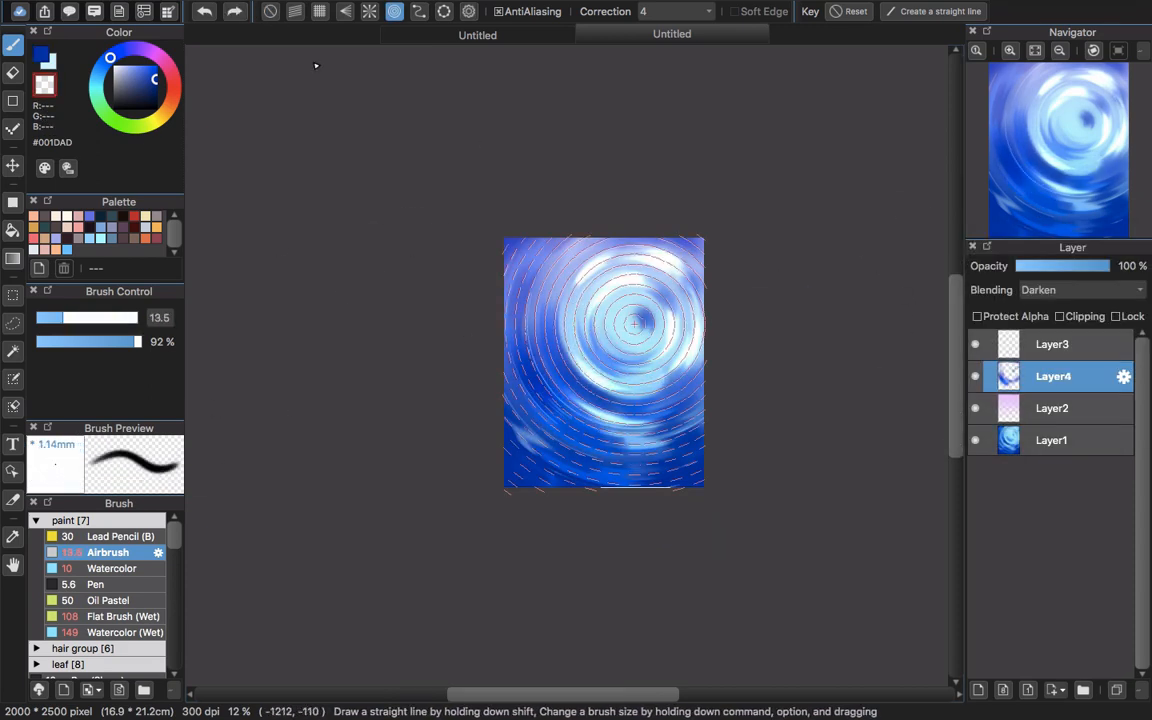
left_click(272, 12)
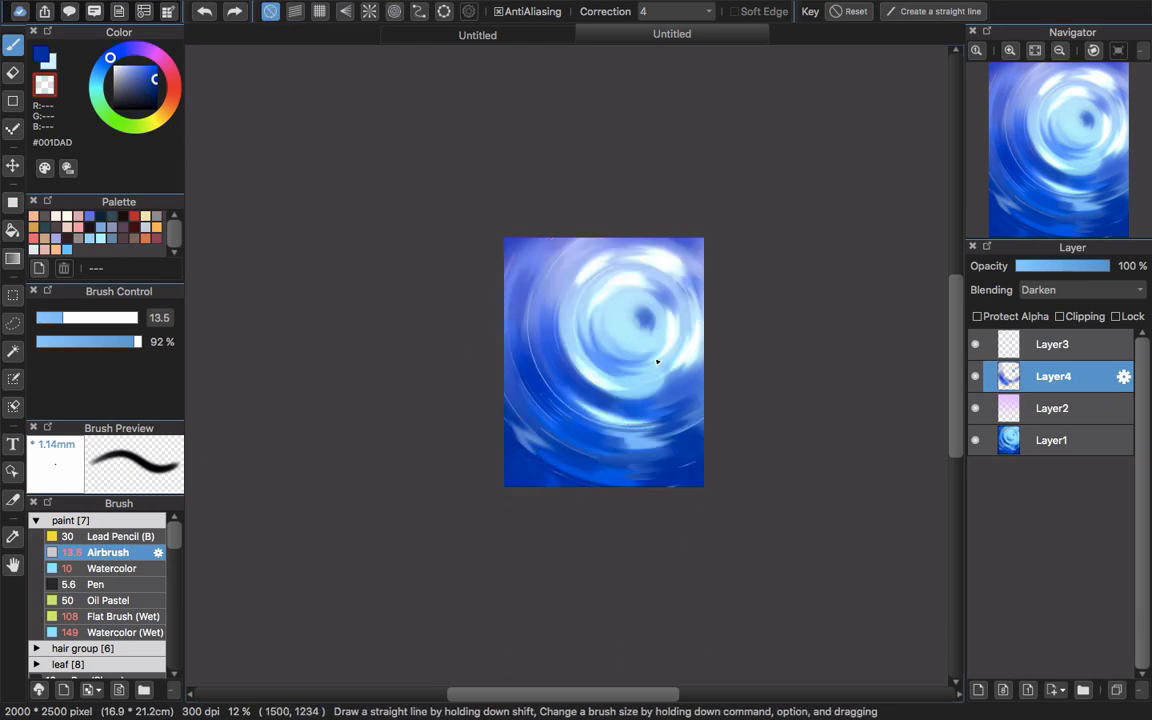
scroll(663, 360, "up", 5)
scroll(668, 342, "down", 5)
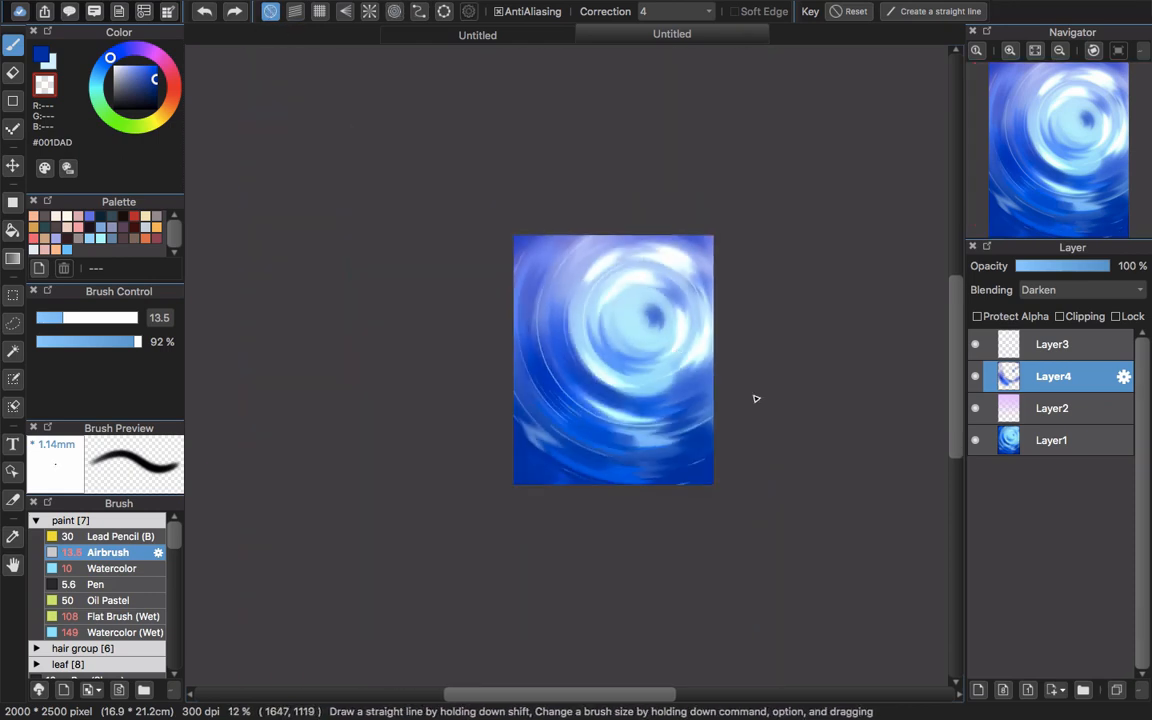
Add a new layer above Layer3 and set its blending mode to Add.
left_click(1050, 344)
left_click(1005, 689)
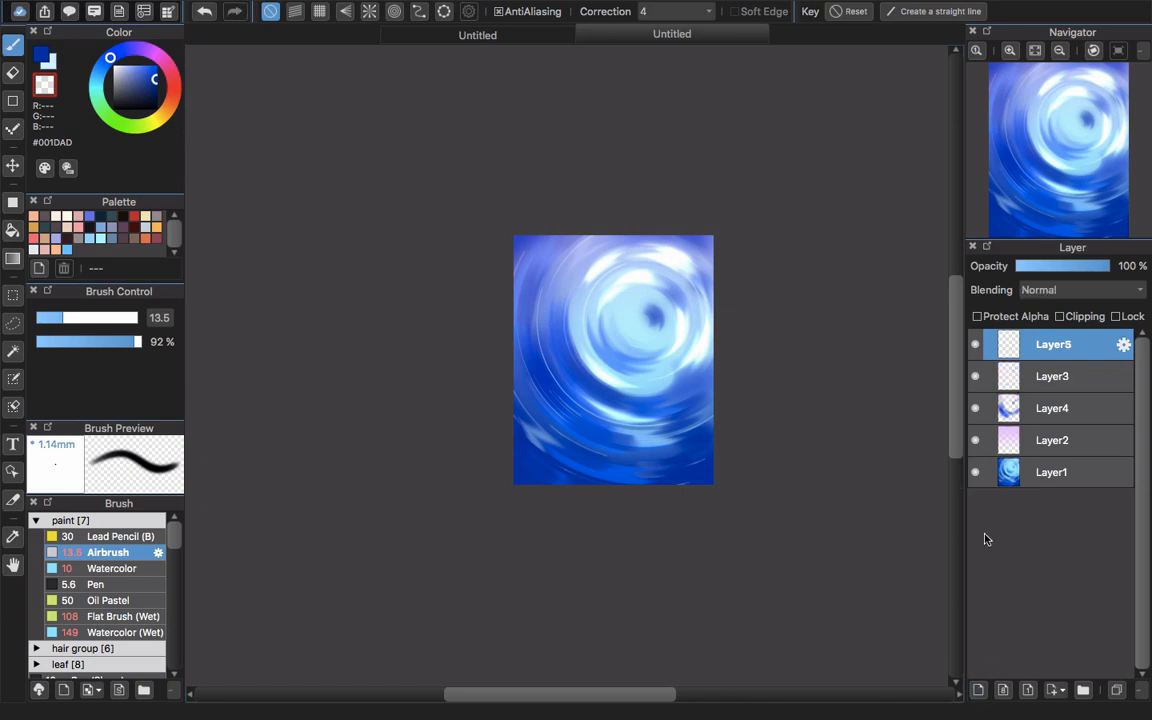
left_click(1054, 290)
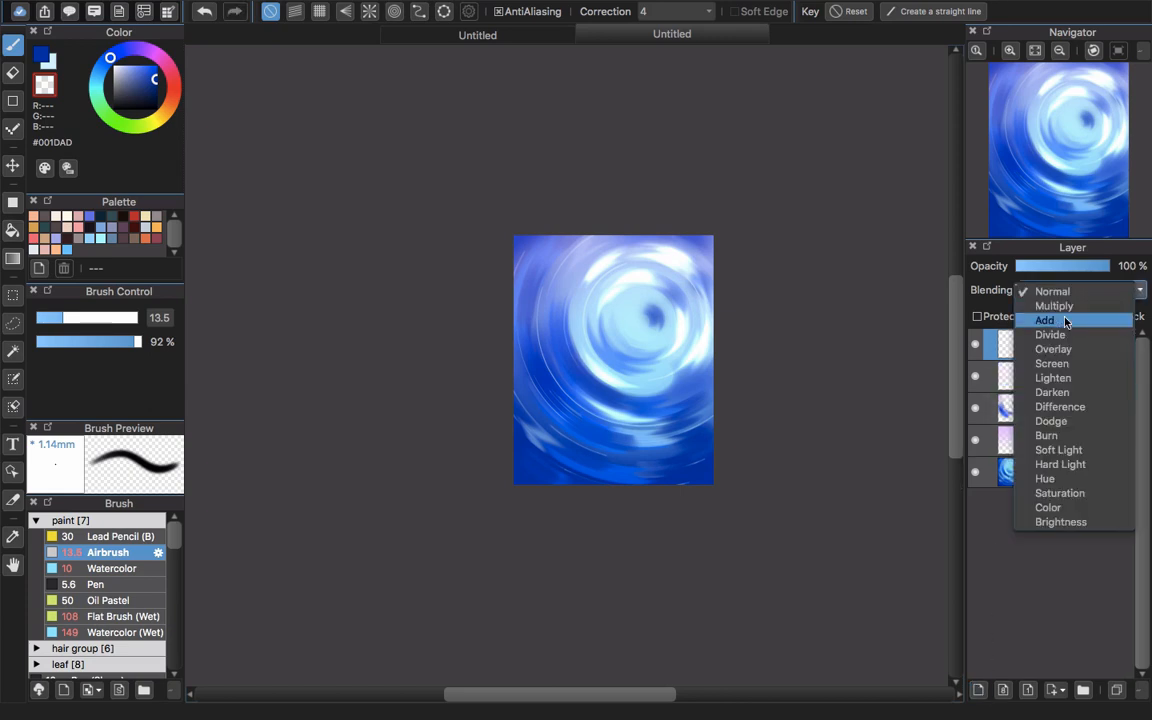
left_click(1038, 322)
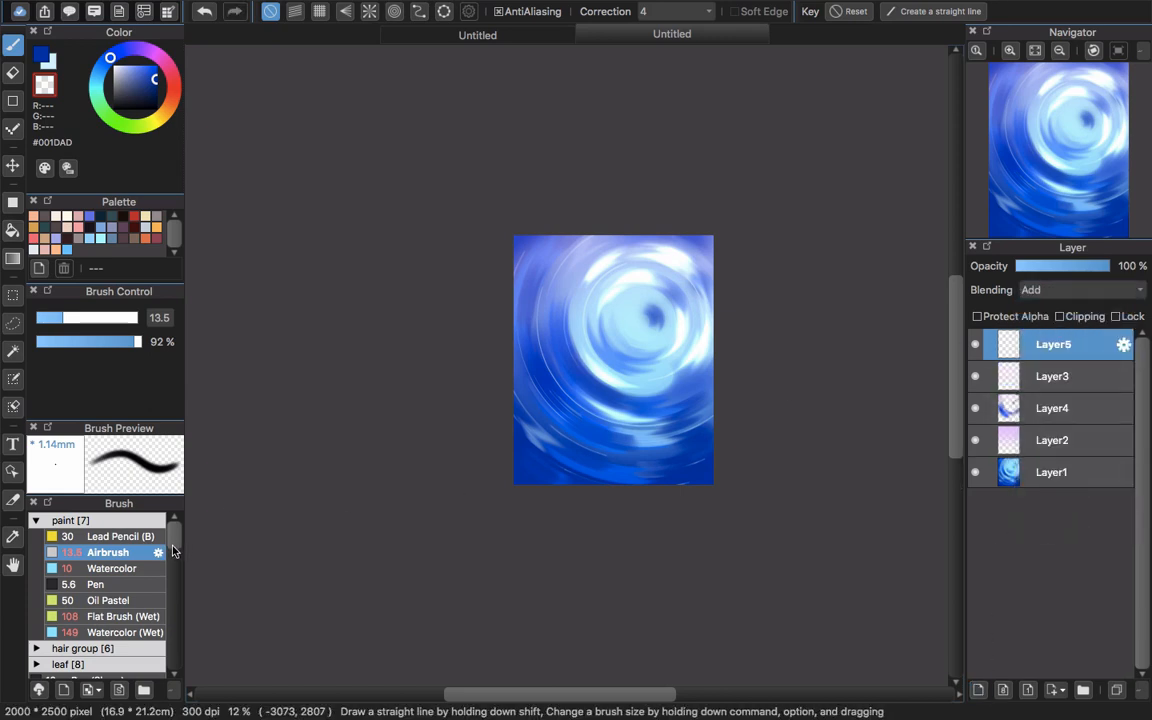
Choose the Sparkle Brush and adjust its scatter options, setting Particle Random to 51 and fine-tuning Particle Size.
left_click_drag(172, 551, 181, 597)
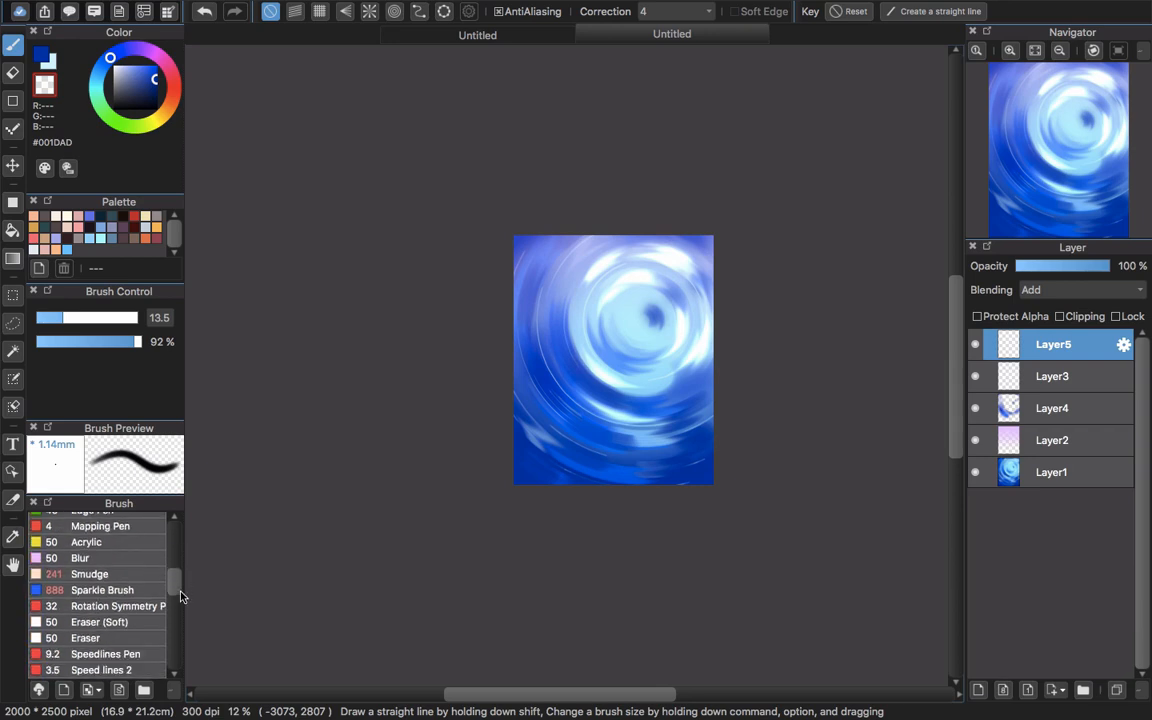
scroll(139, 584, "down", 1)
left_click(133, 584)
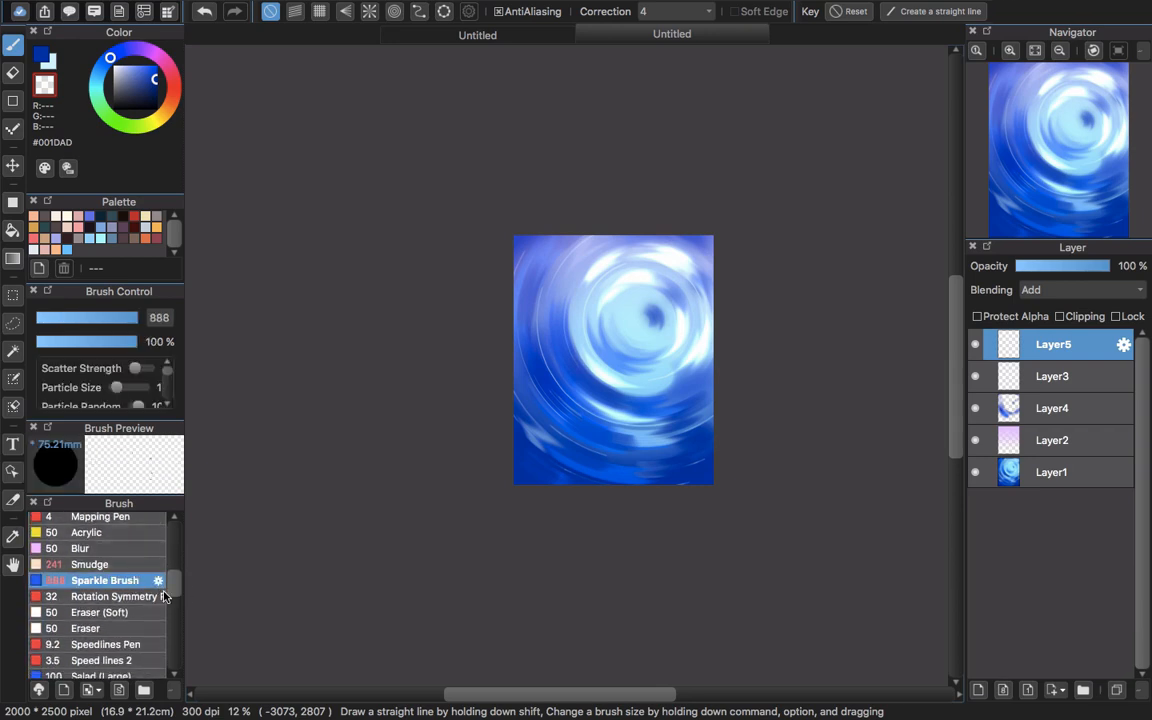
left_click(158, 580)
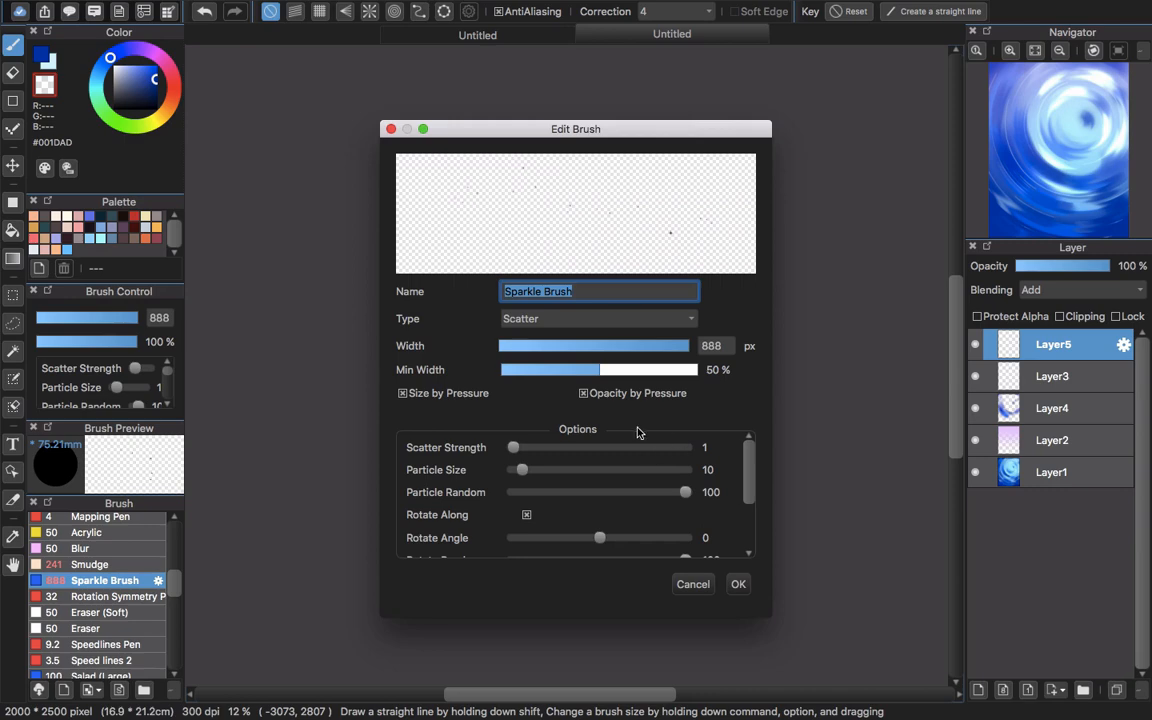
left_click(612, 492)
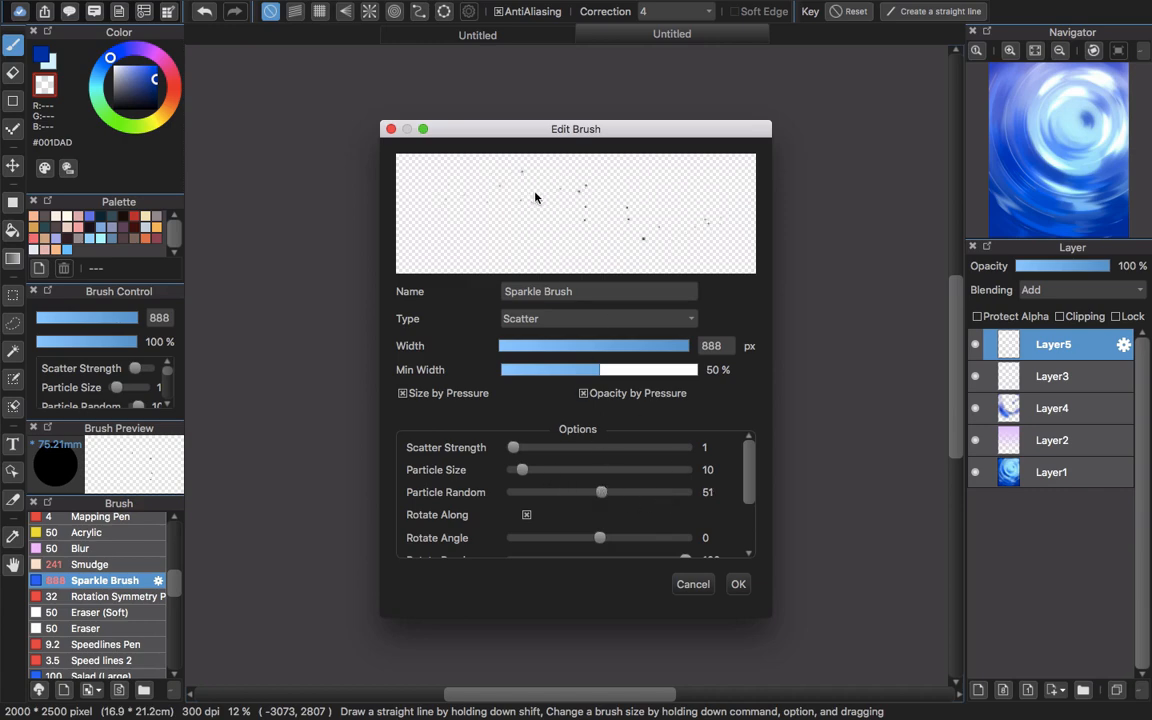
left_click_drag(544, 473, 559, 477)
left_click(733, 586)
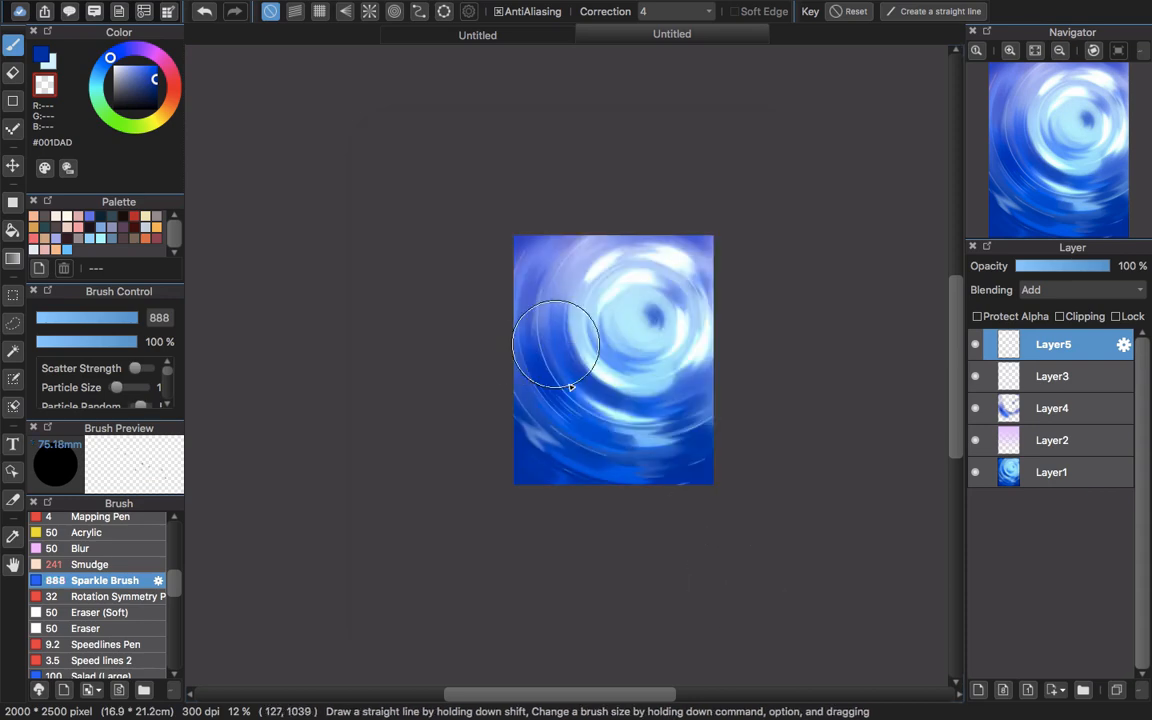
Scatter white #FFFFFF sparkles over the swirl on Layer5, reducing the brush size to 304 px and undoing the first attempt.
left_click(50, 62)
left_click(128, 71)
left_click_drag(109, 64, 98, 49)
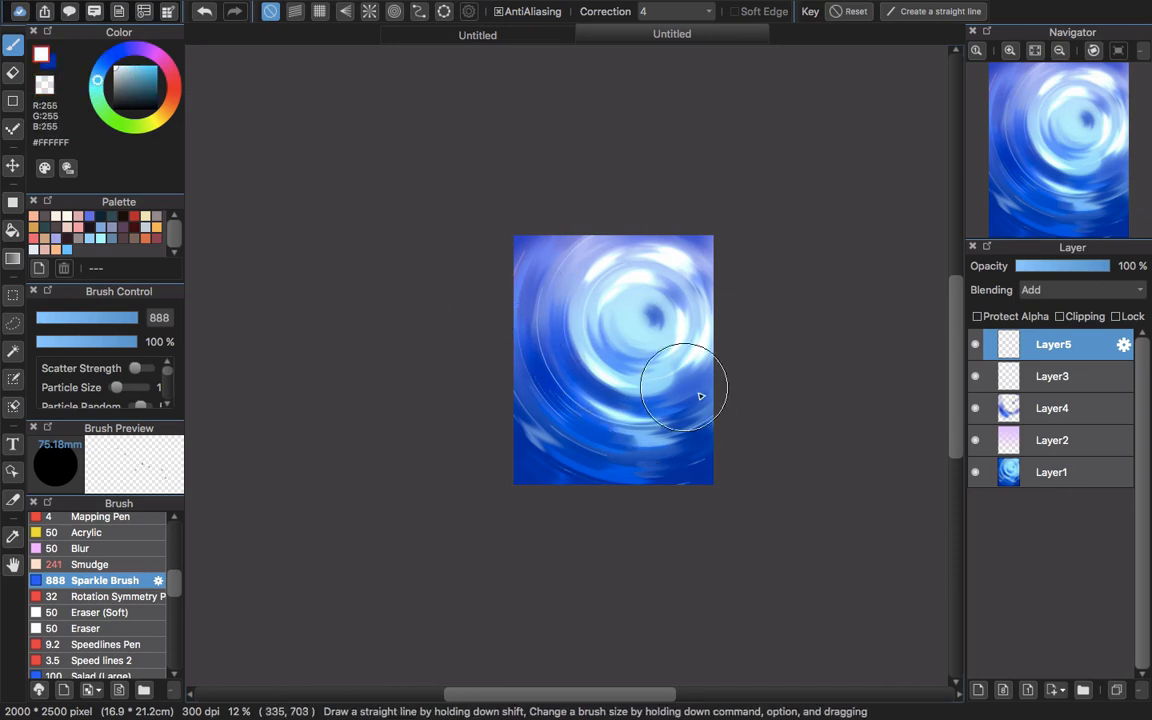
key("bracketleft")
key("bracketleft")
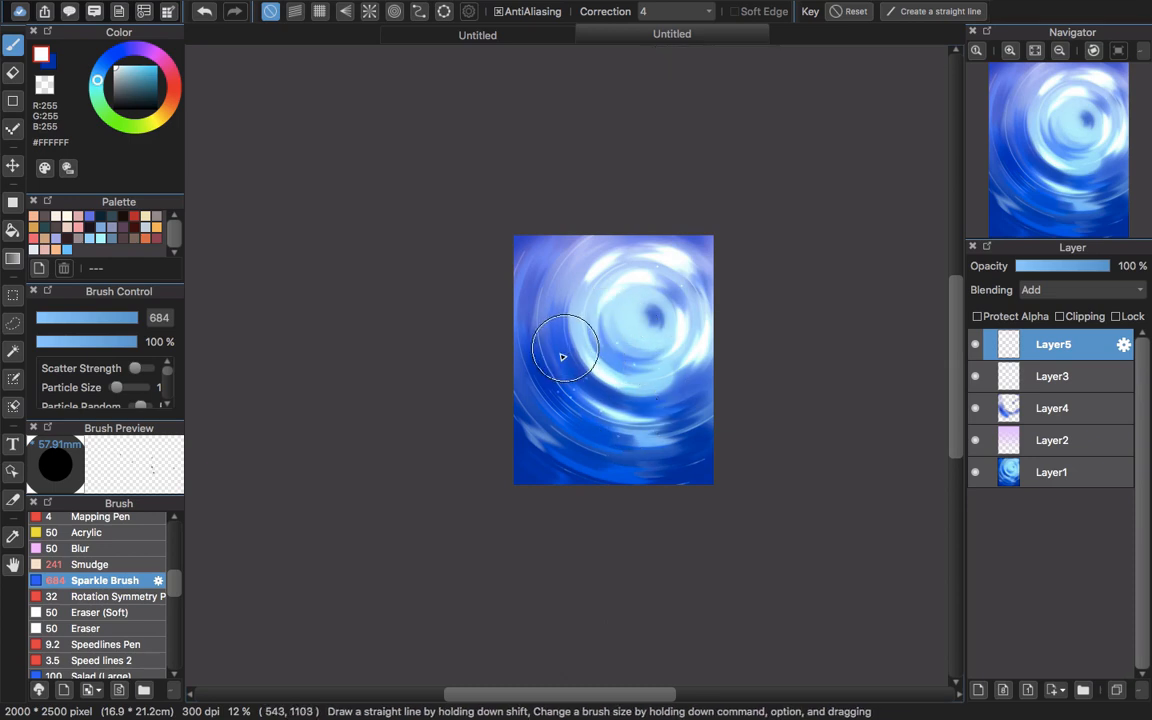
key("super+z")
key("bracketleft")
key("bracketleft")
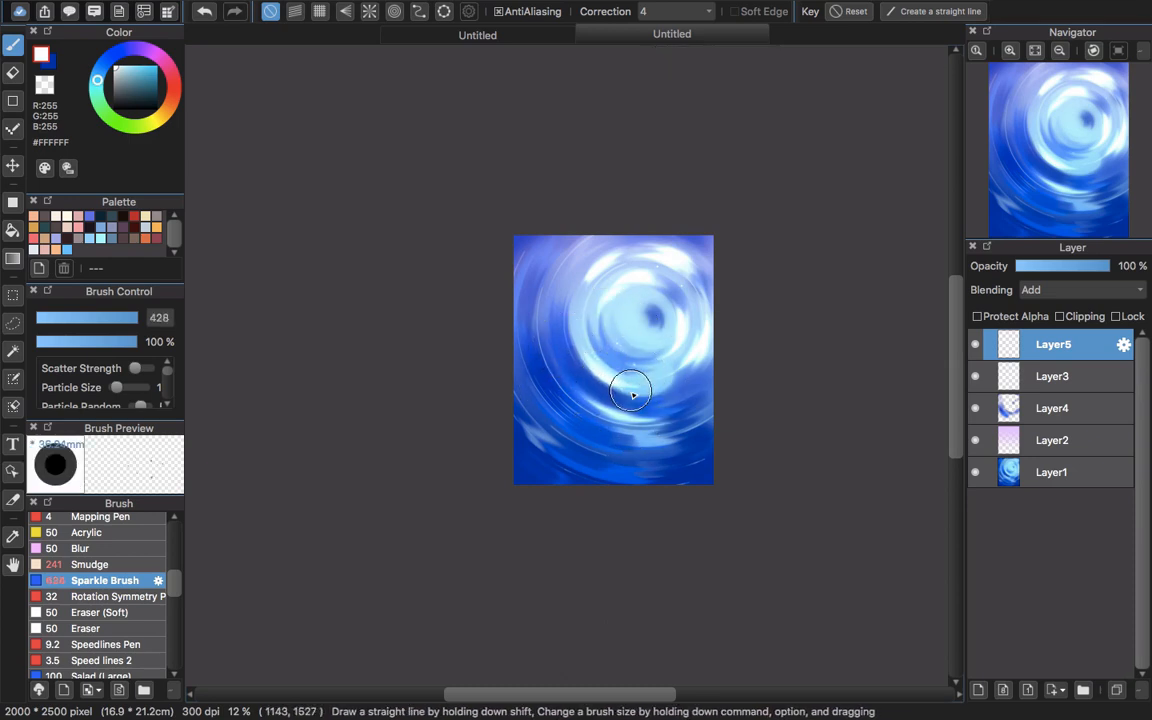
key("bracketleft")
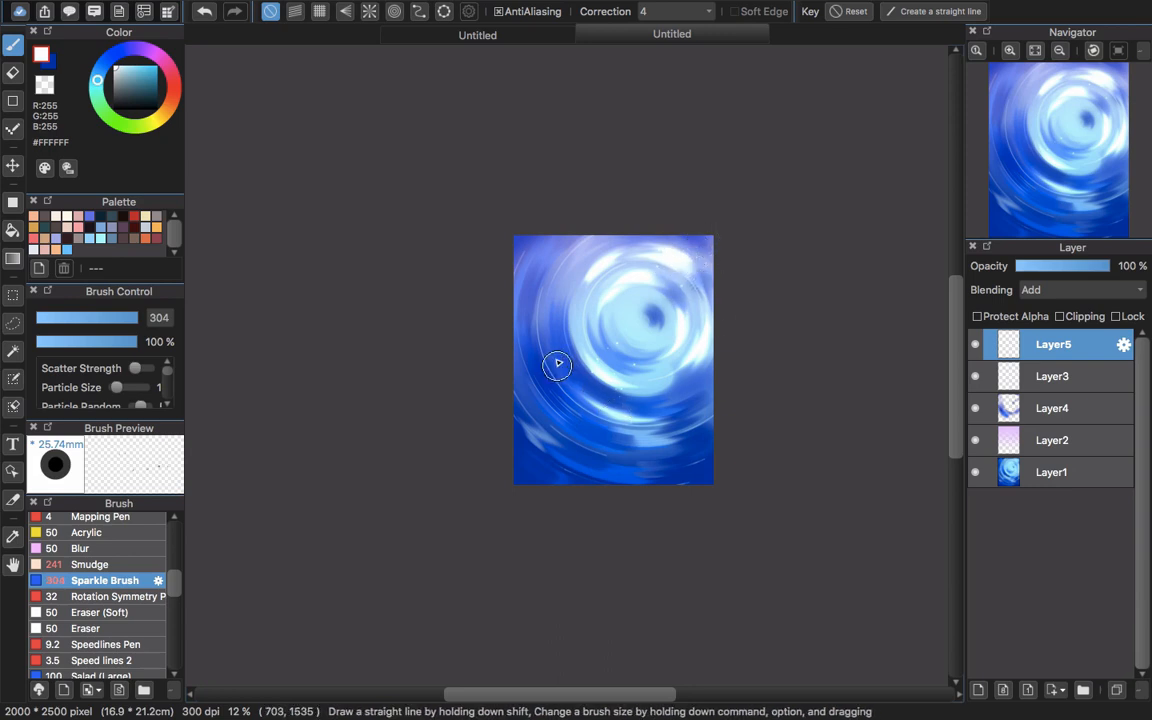
Scatter more white sparkles across the whole swirl, enlarging the Sparkle Brush up to 1000 px and finishing at 672 px.
key("bracketright")
key("bracketright")
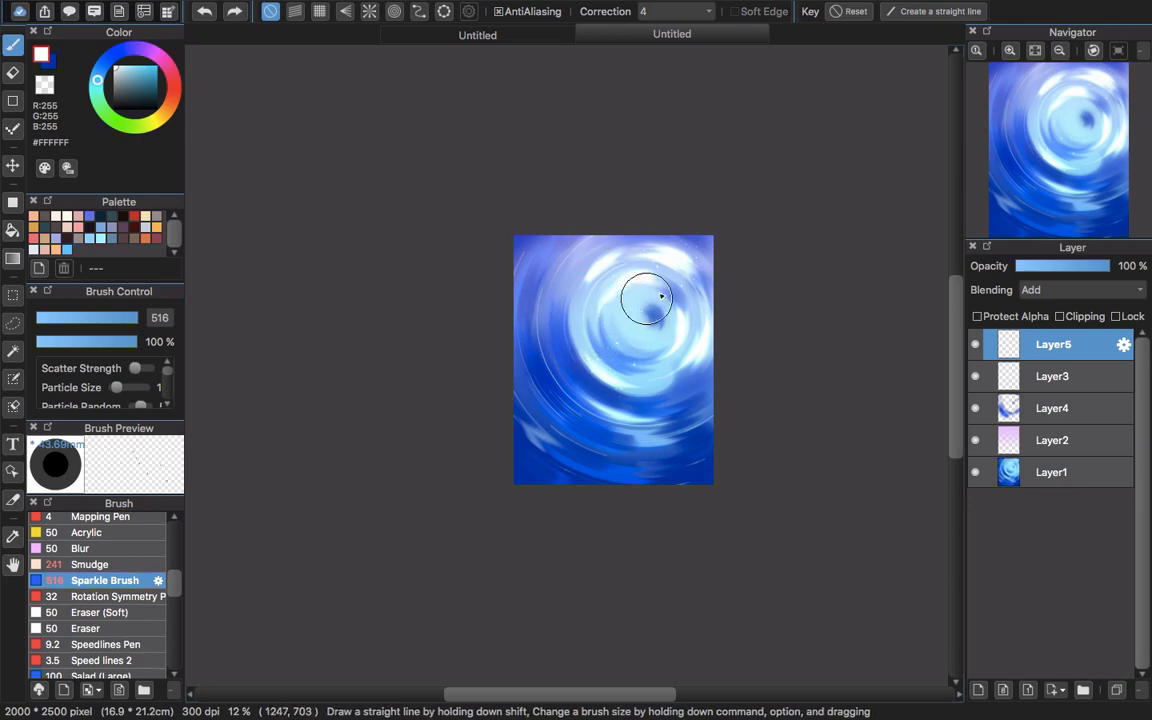
key("bracketright")
key("bracketright")
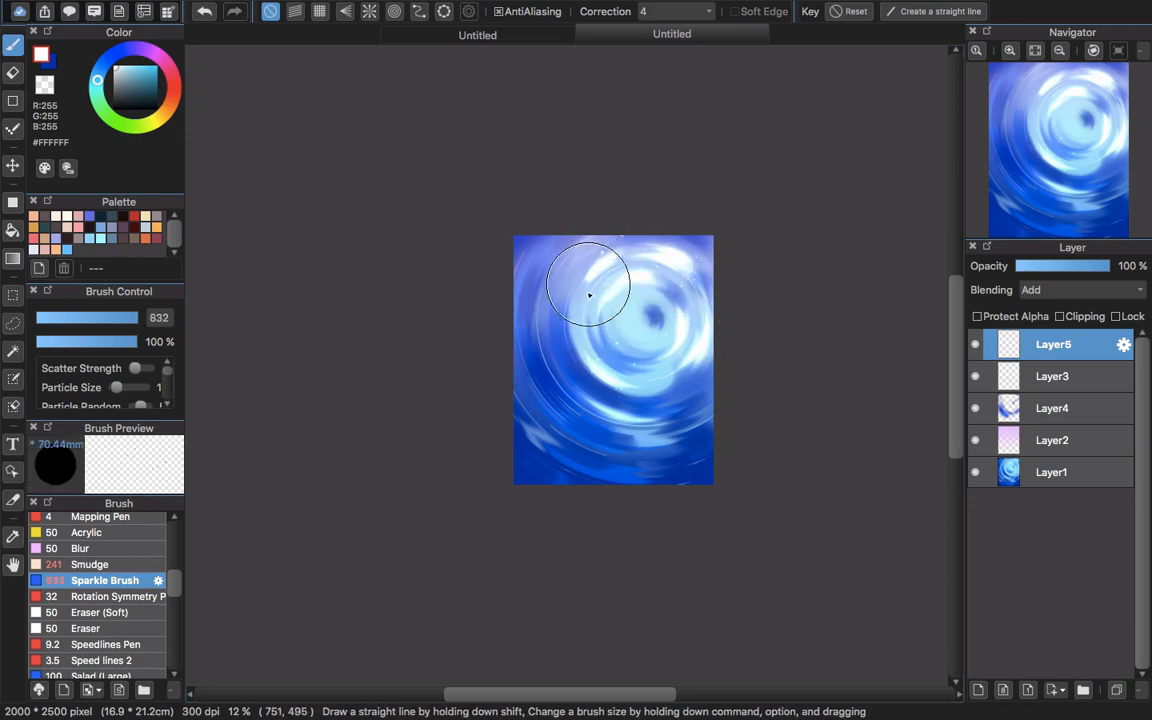
key("bracketright")
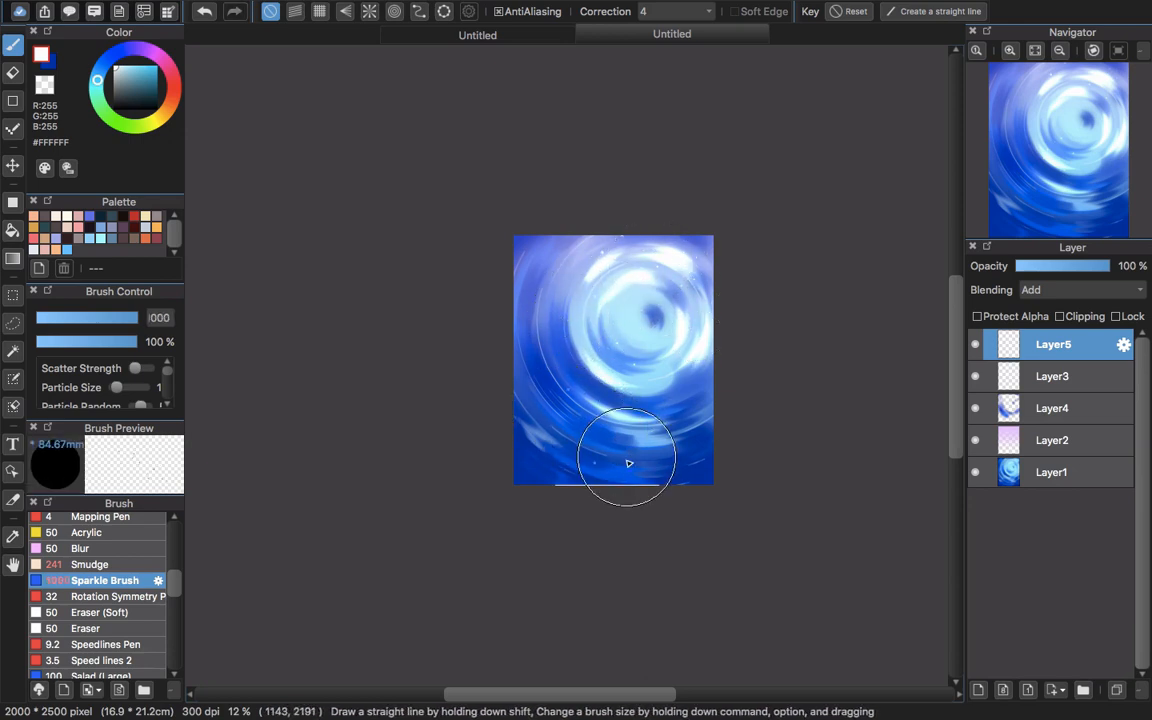
key("bracketleft")
key("bracketleft")
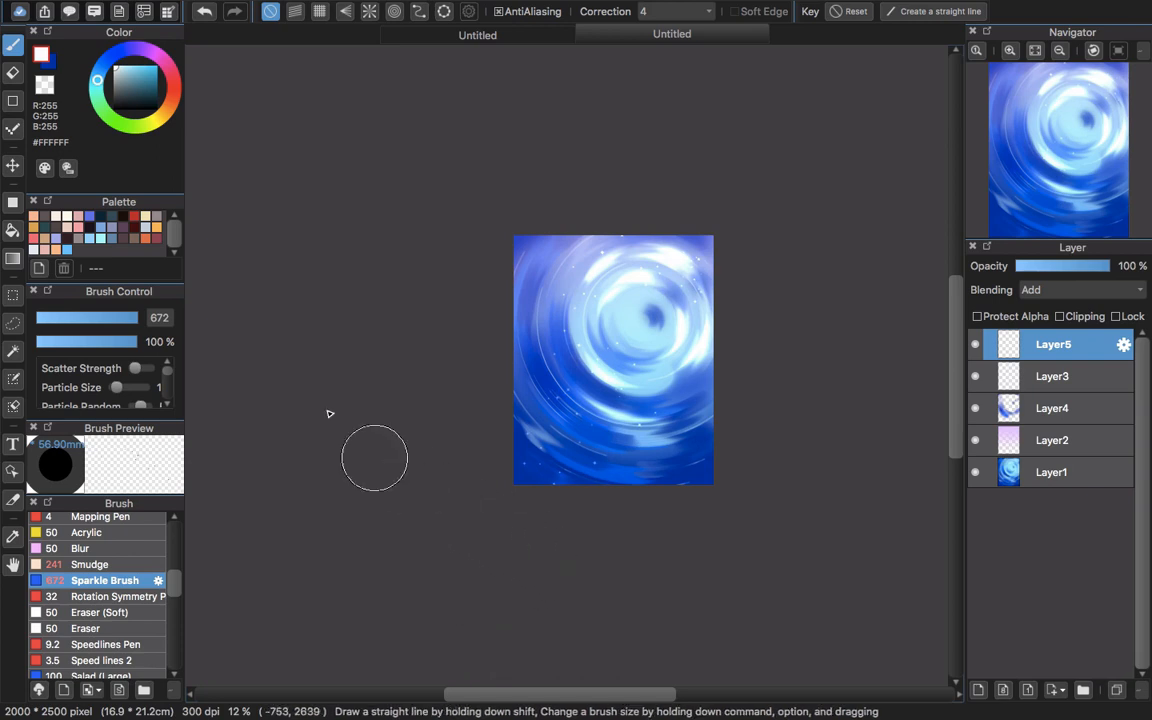
Soften the sparkles on Layer5 along the swirl's outer rings with a transparent Airbrush of about 503 px.
left_click_drag(176, 587, 175, 533)
left_click(130, 556)
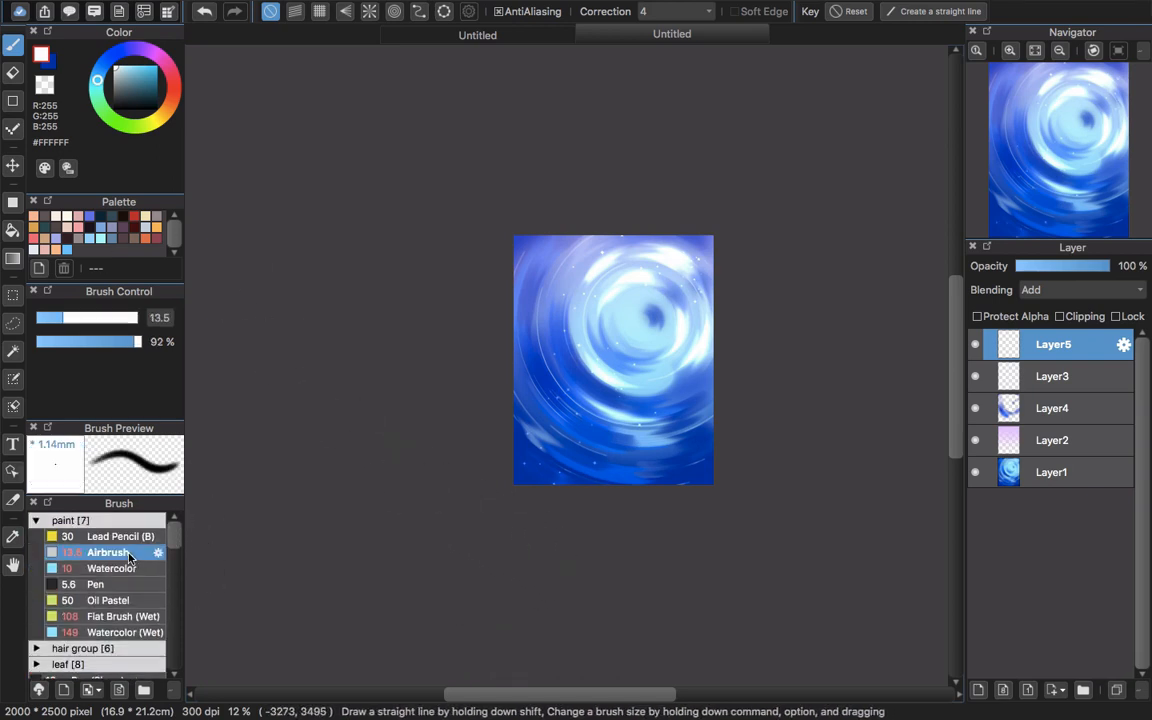
left_click(44, 88)
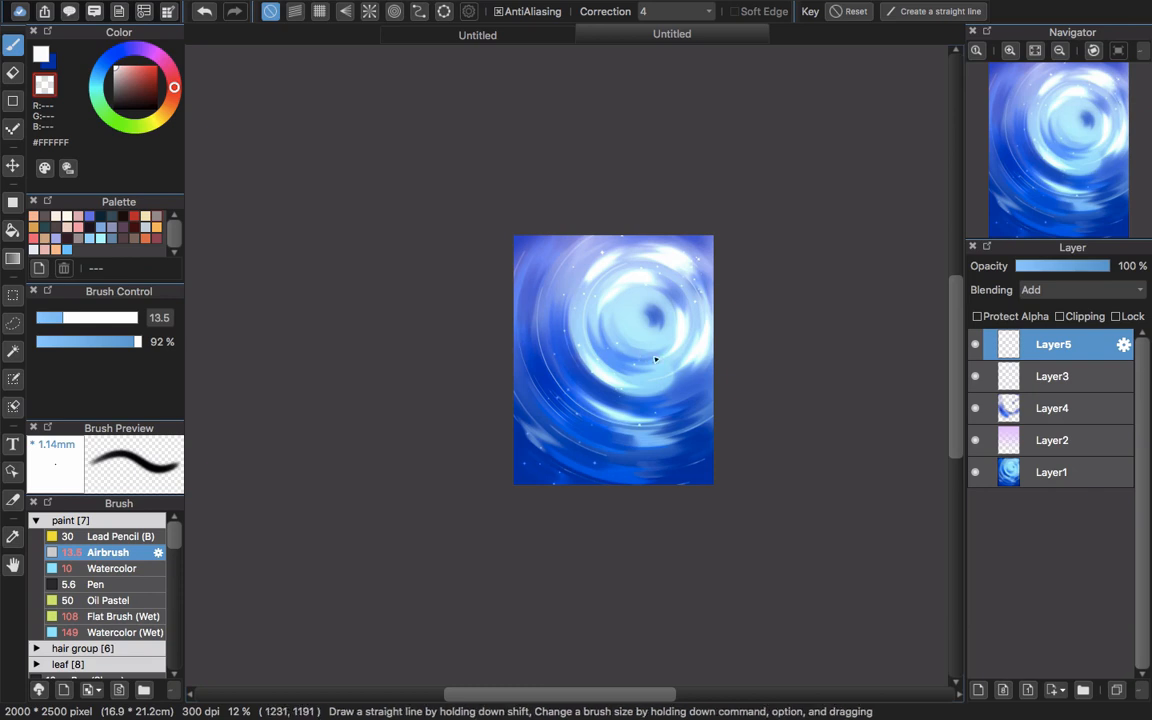
left_click_drag(614, 396, 632, 382)
mouse_move(539, 373)
left_mouse_down()
mouse_move(550, 400)
mouse_move(540, 382)
mouse_move(558, 390)
left_mouse_up()
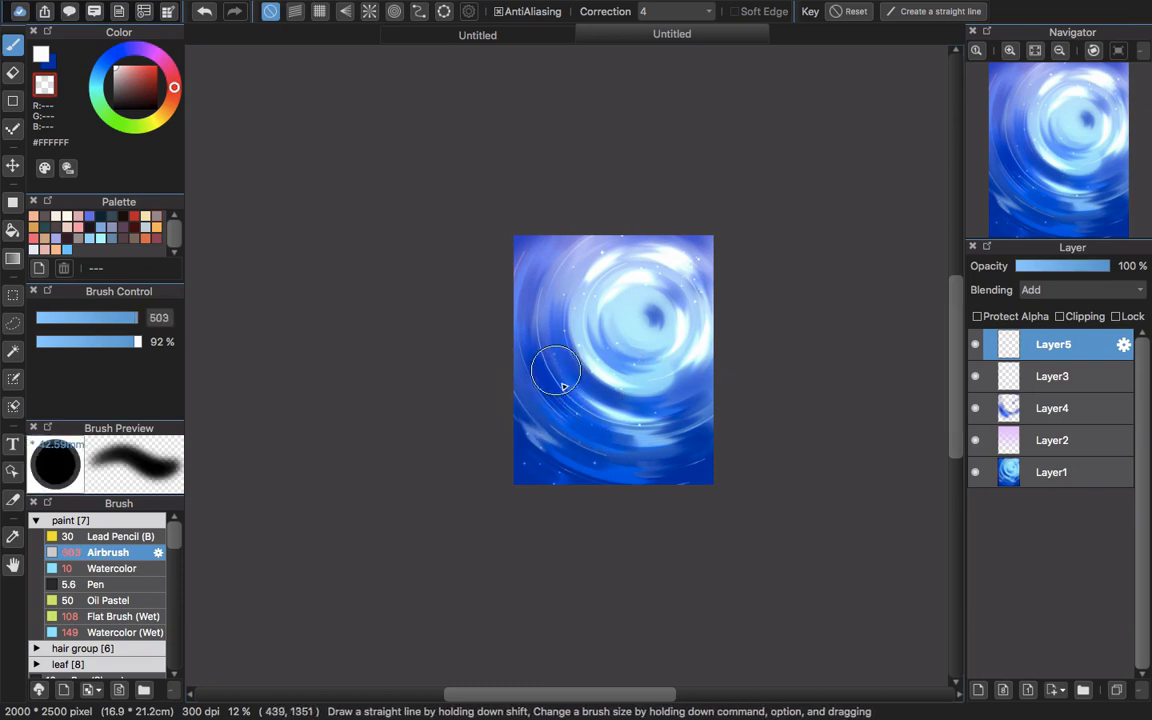